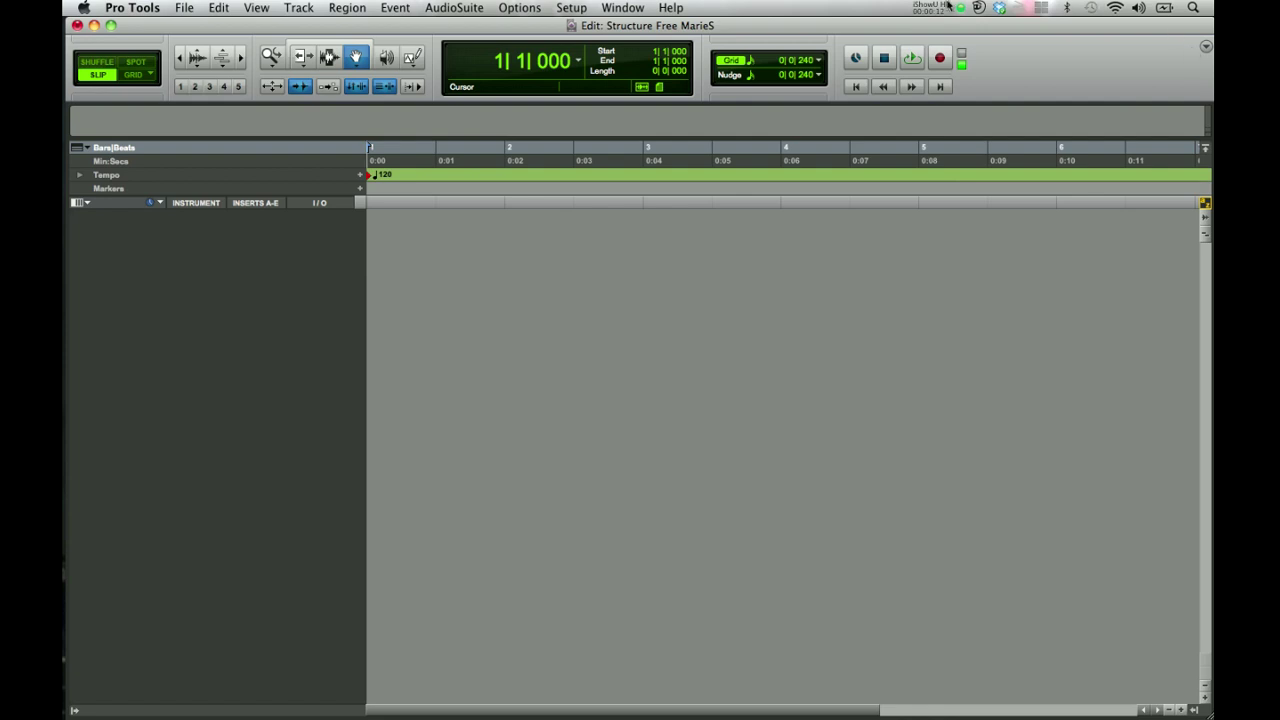
# Create one new stereo instrument track with a samples timebase.
pyautogui.click(291, 8)
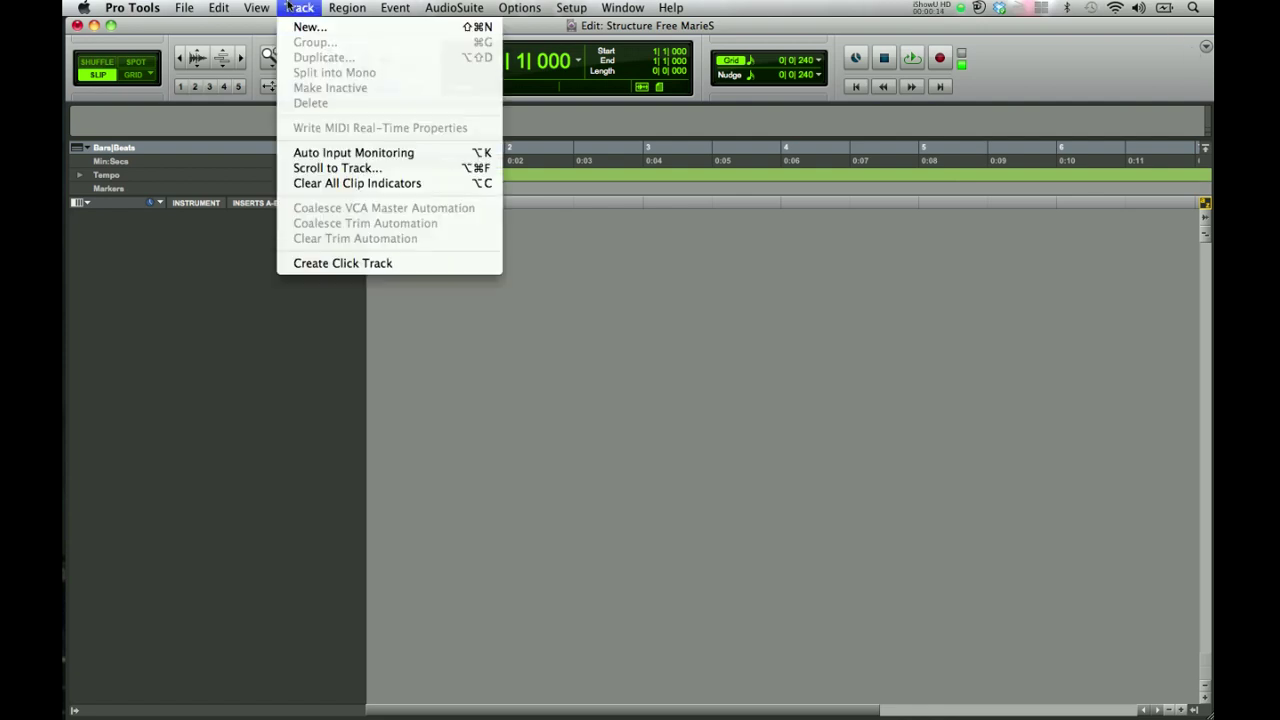
pyautogui.click(291, 28)
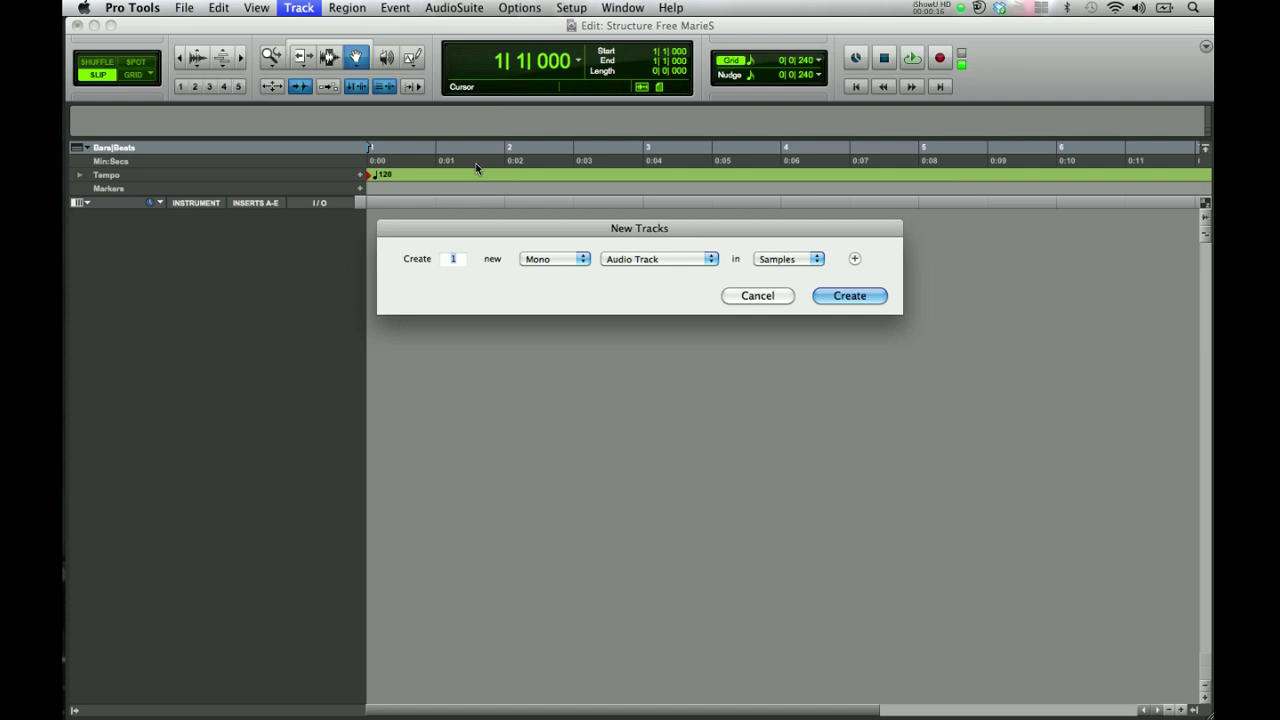
pyautogui.click(580, 260)
pyautogui.click(582, 272)
pyautogui.click(620, 260)
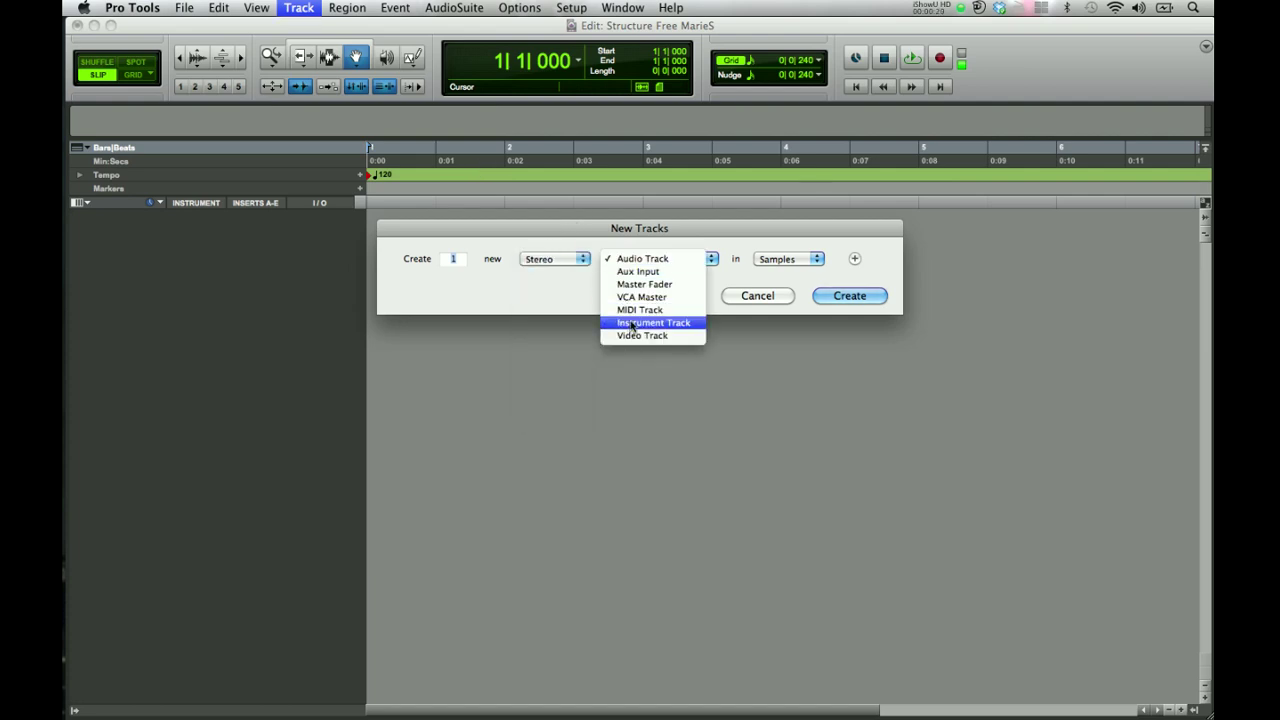
pyautogui.click(634, 323)
pyautogui.click(852, 296)
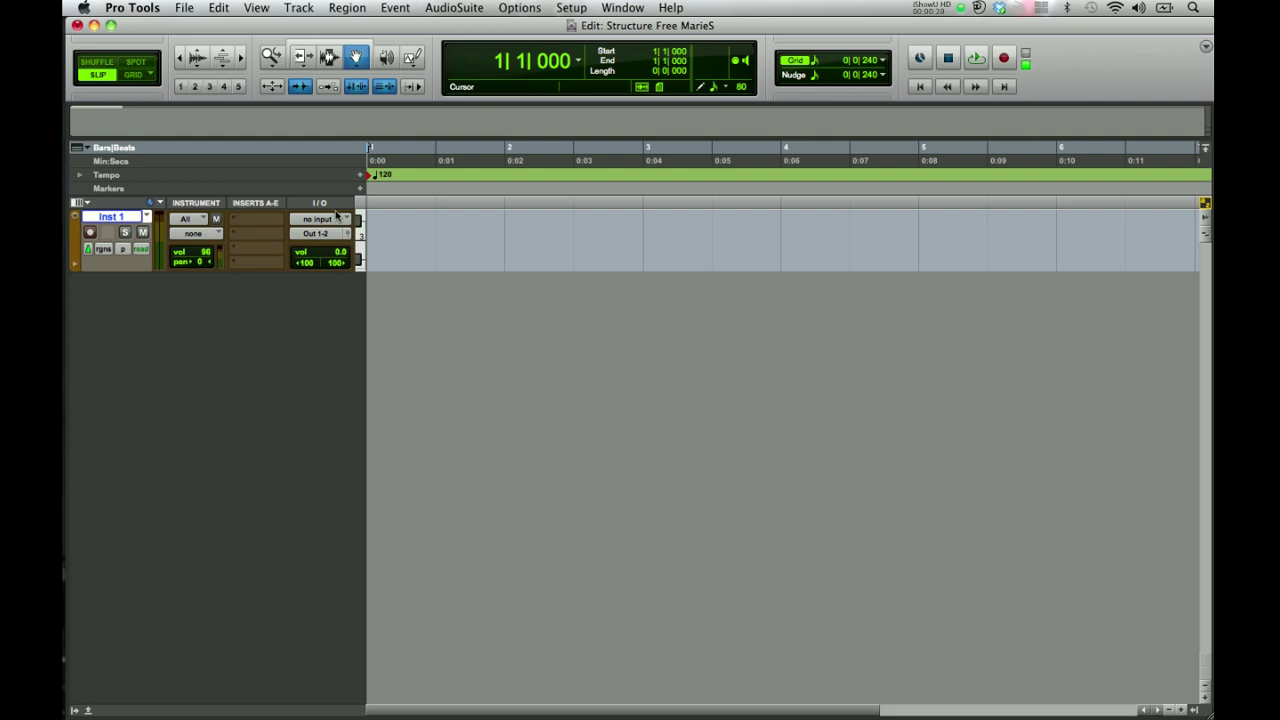
# Rename the new instrument track as Structure Free and arm it for recording.
pyautogui.doubleClick(136, 218)
pyautogui.write('Strud')
pyautogui.write('ture Free')
pyautogui.press('Return')
pyautogui.click(89, 232)
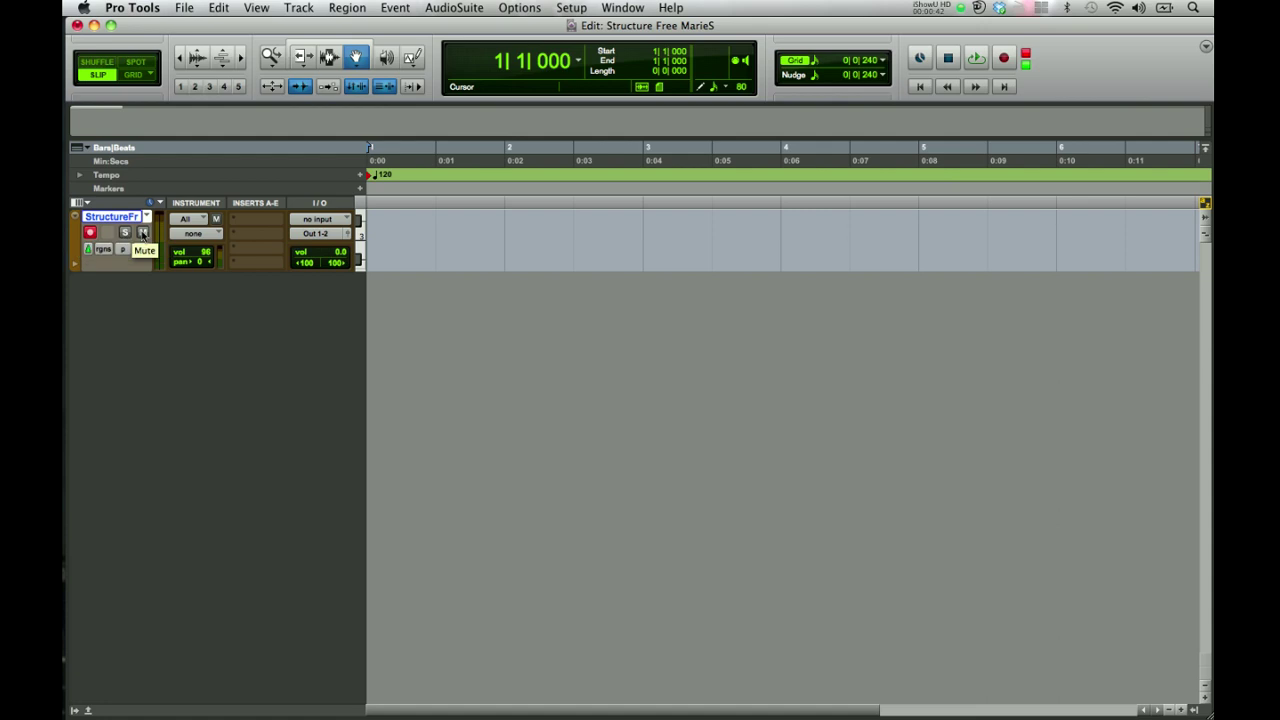
# Insert the stereo multichannel instrument plug-in Structure Free in the track's first insert slot.
pyautogui.click(232, 221)
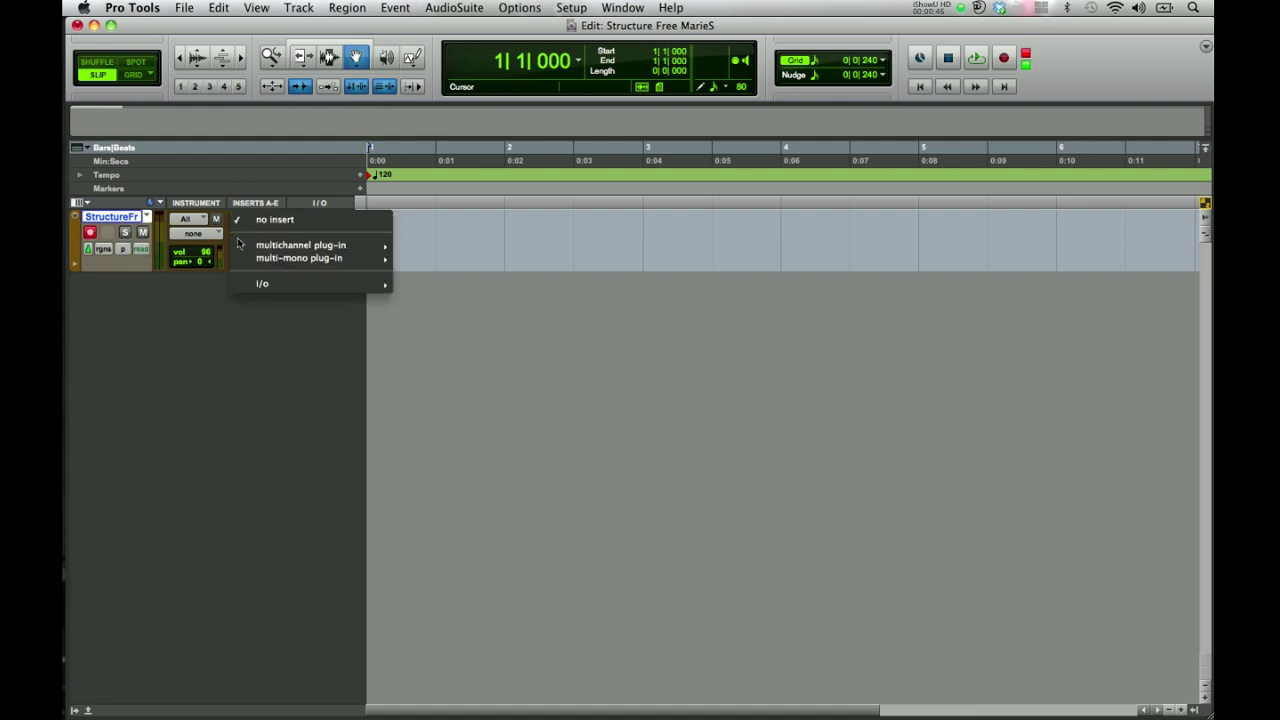
pyautogui.moveTo(238, 244)
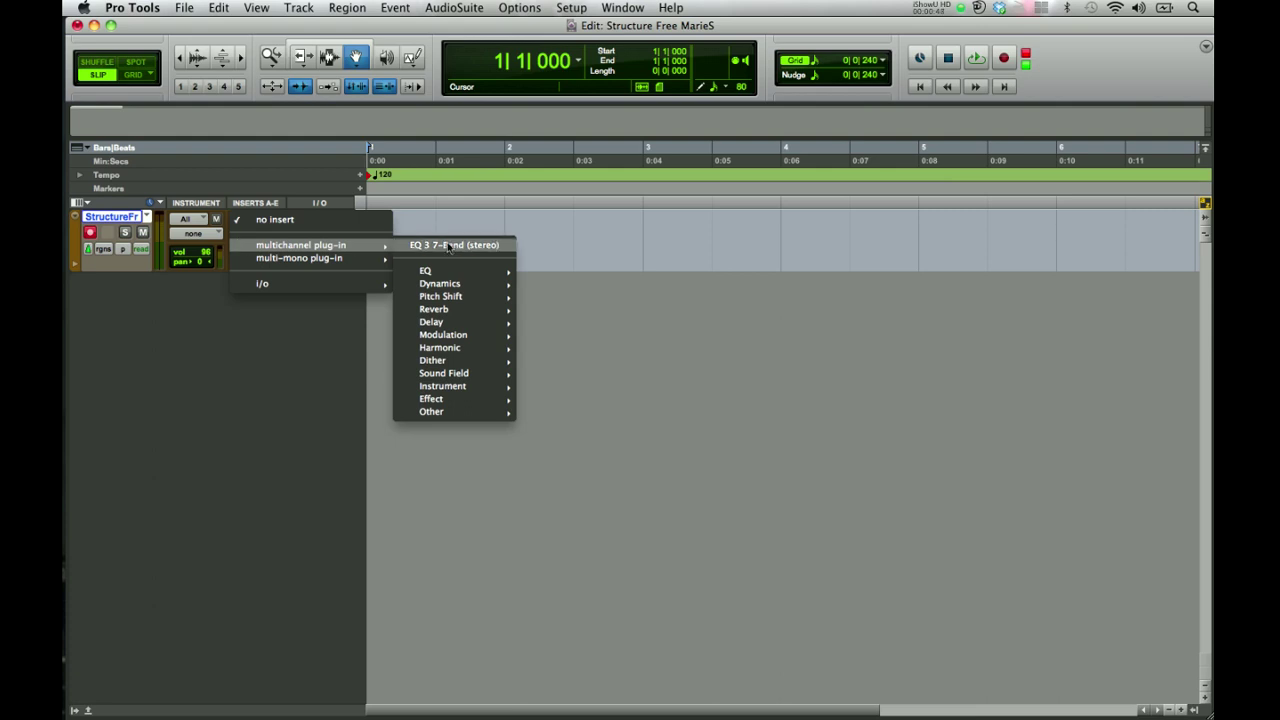
pyautogui.moveTo(445, 386)
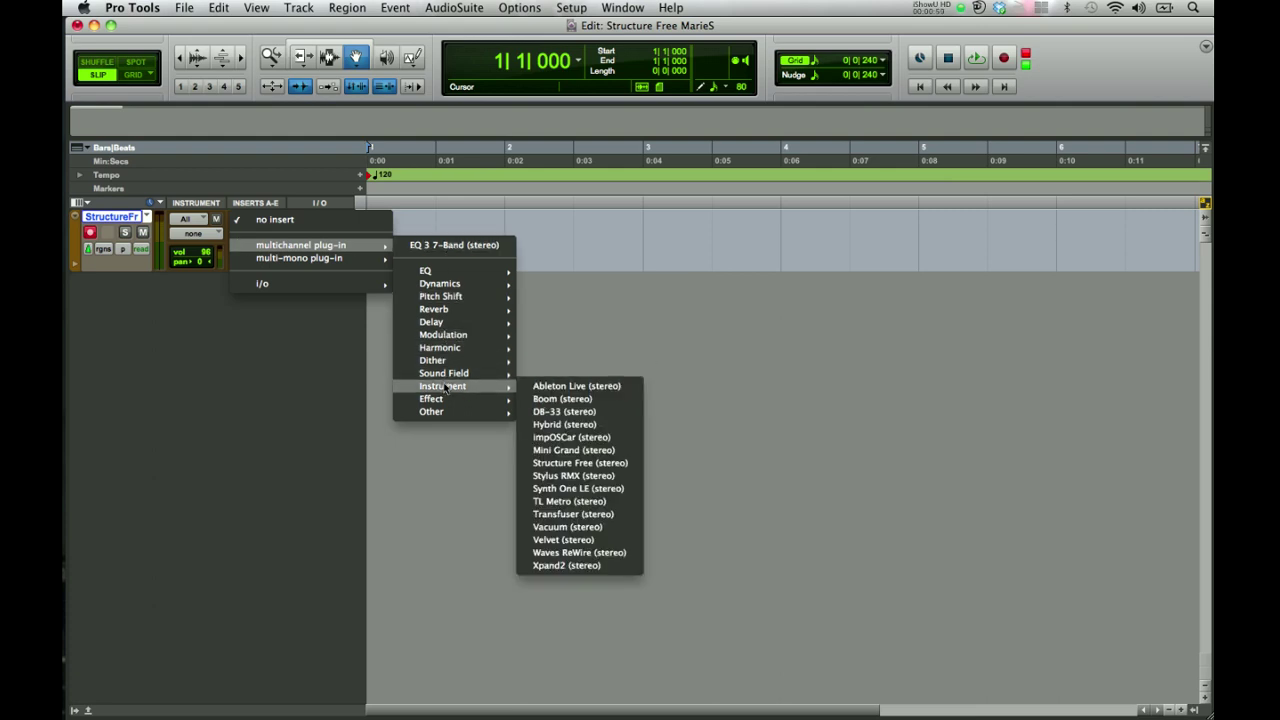
pyautogui.click(597, 470)
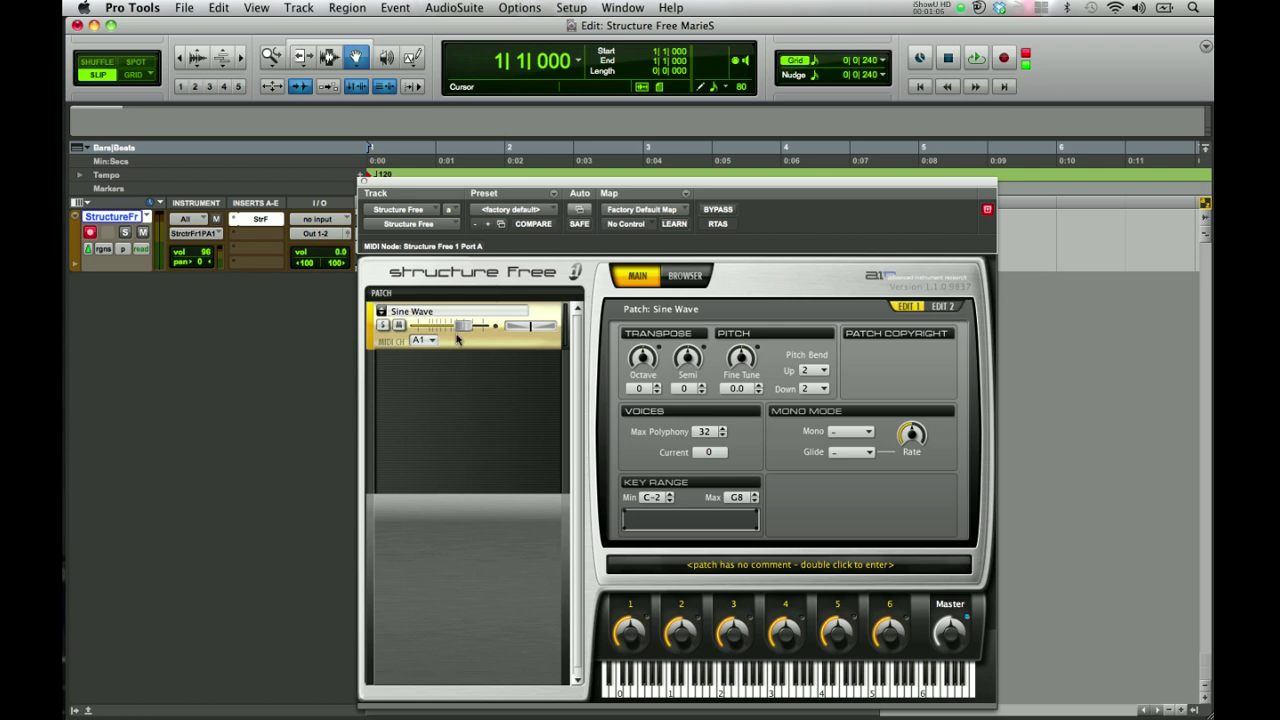
# Remove the default Sine Wave patch from Structure Free's patch list.
pyautogui.click(379, 305)
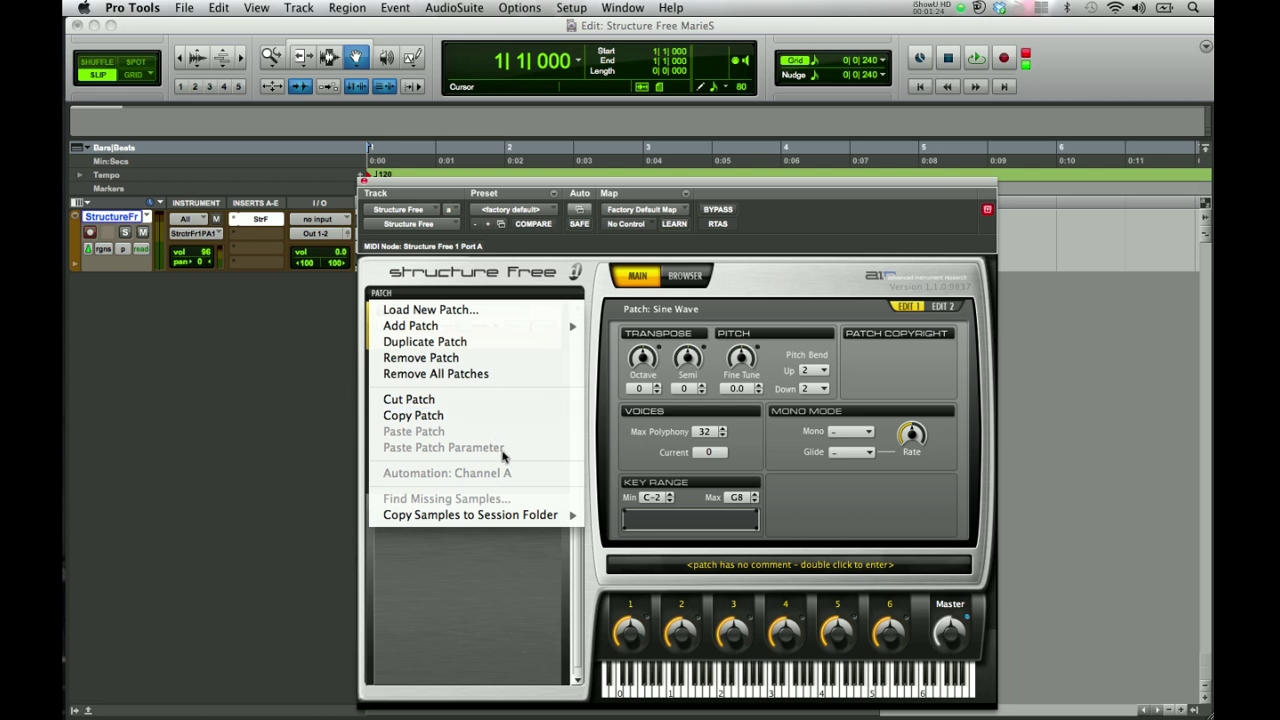
pyautogui.press('Escape')
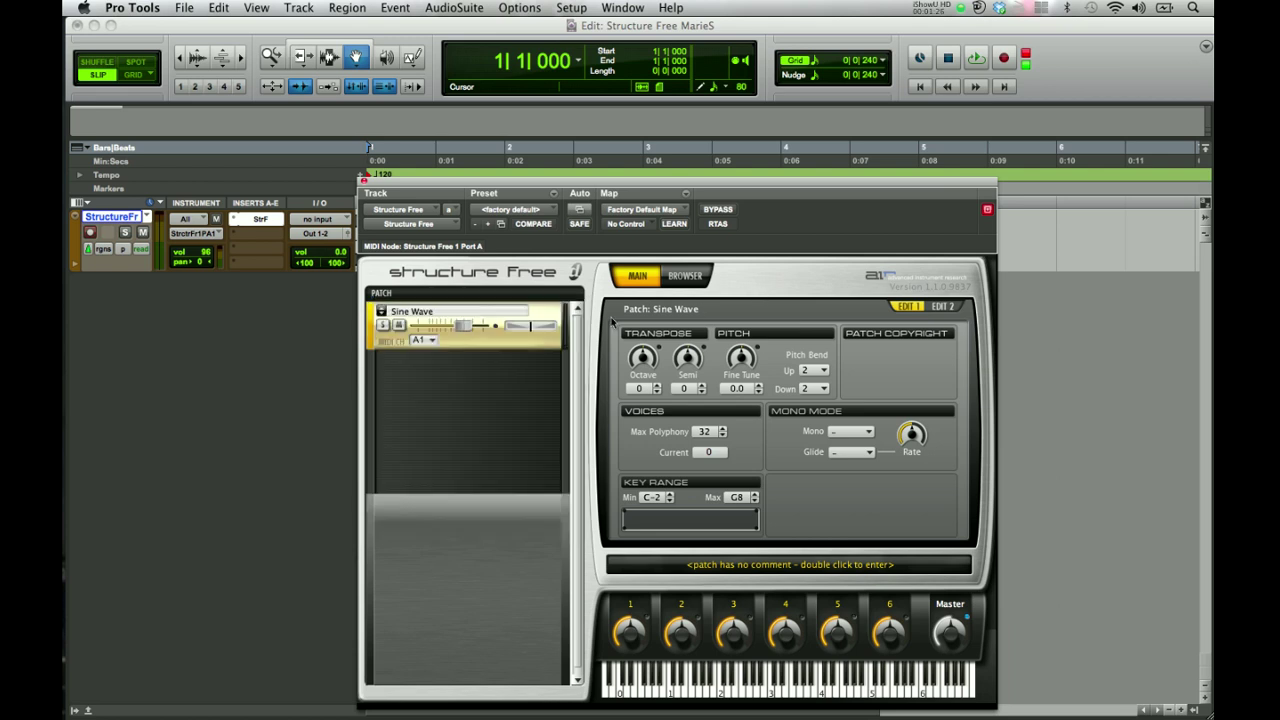
pyautogui.rightClick(531, 344)
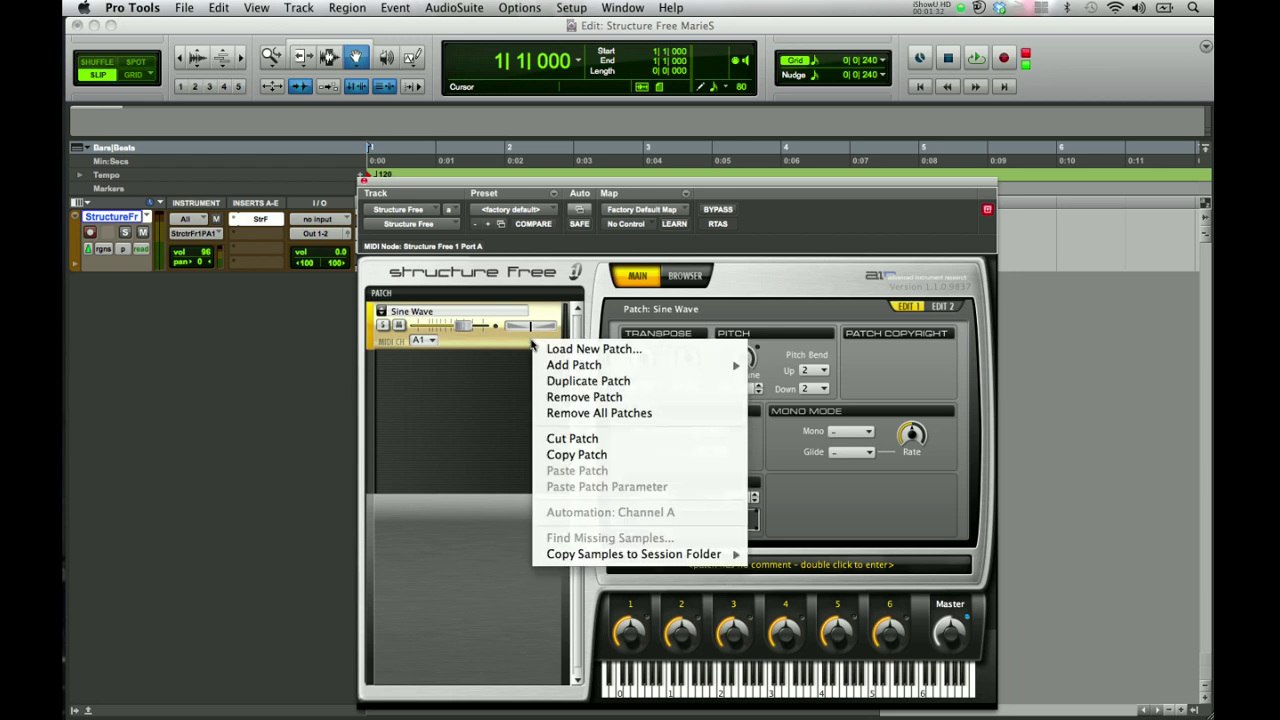
pyautogui.click(551, 398)
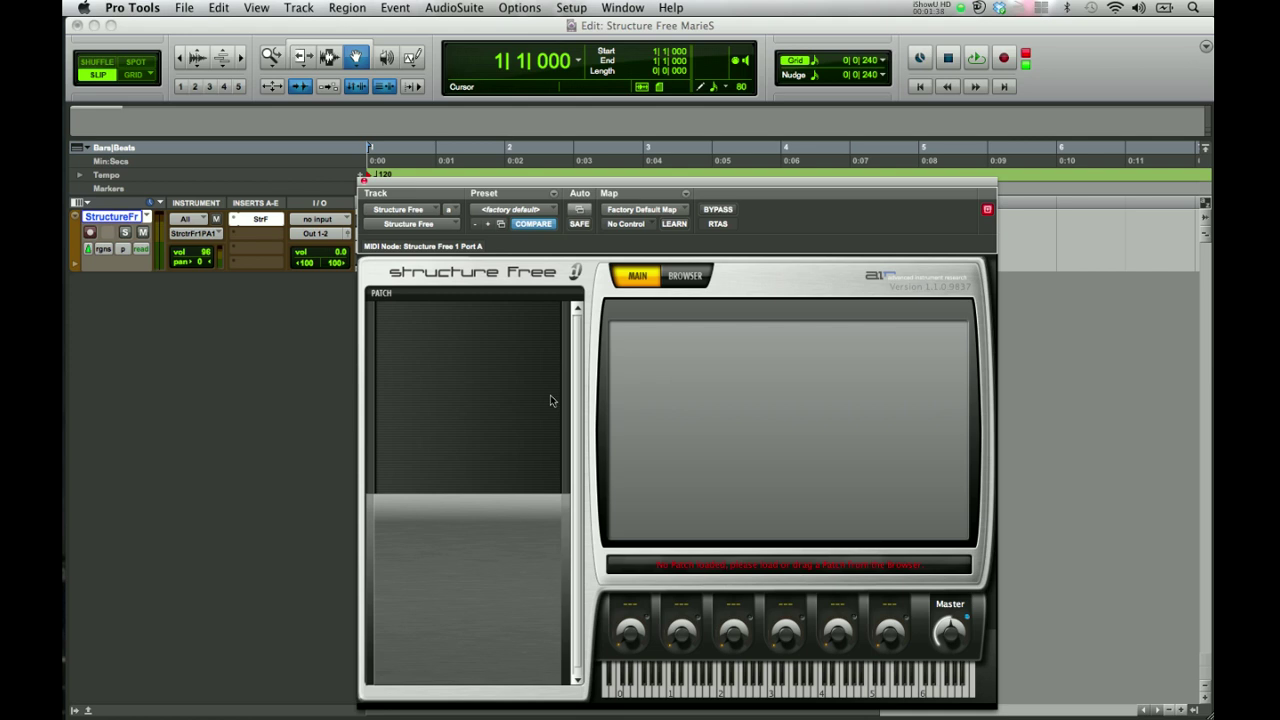
# Open the file chooser for loading a new patch and widen its Name column to show full patch names.
pyautogui.click(383, 296)
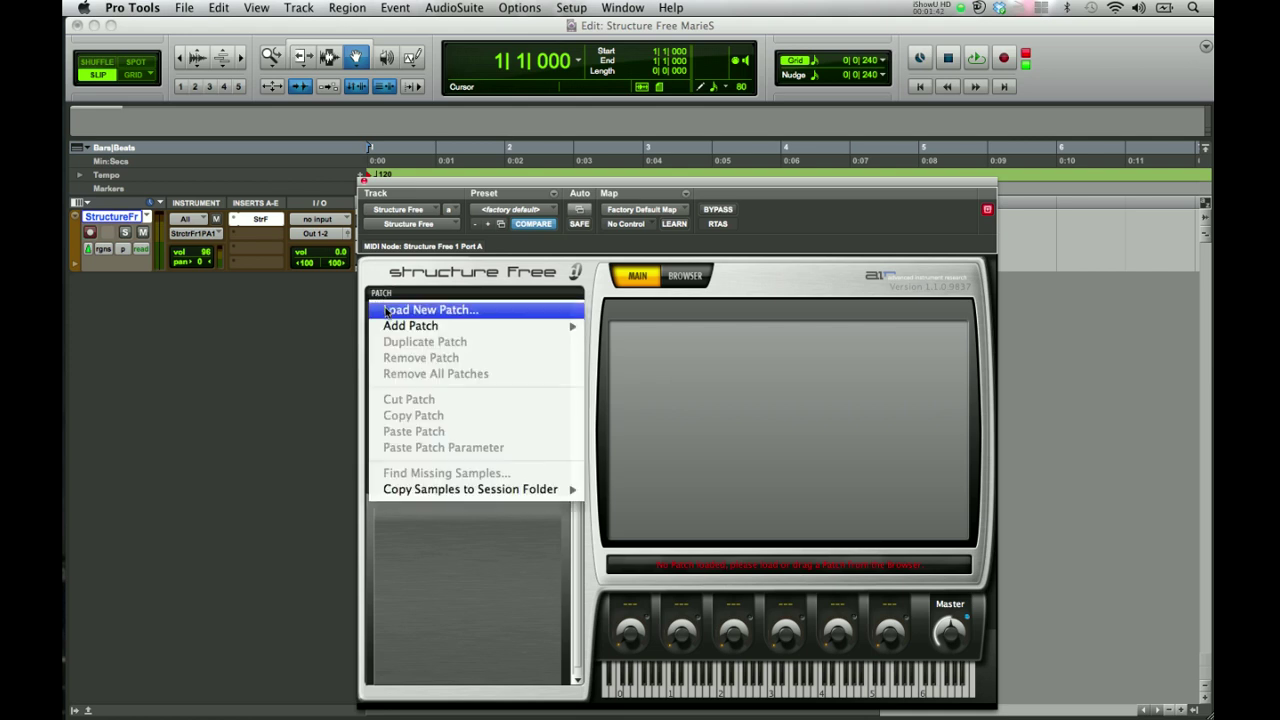
pyautogui.click(386, 310)
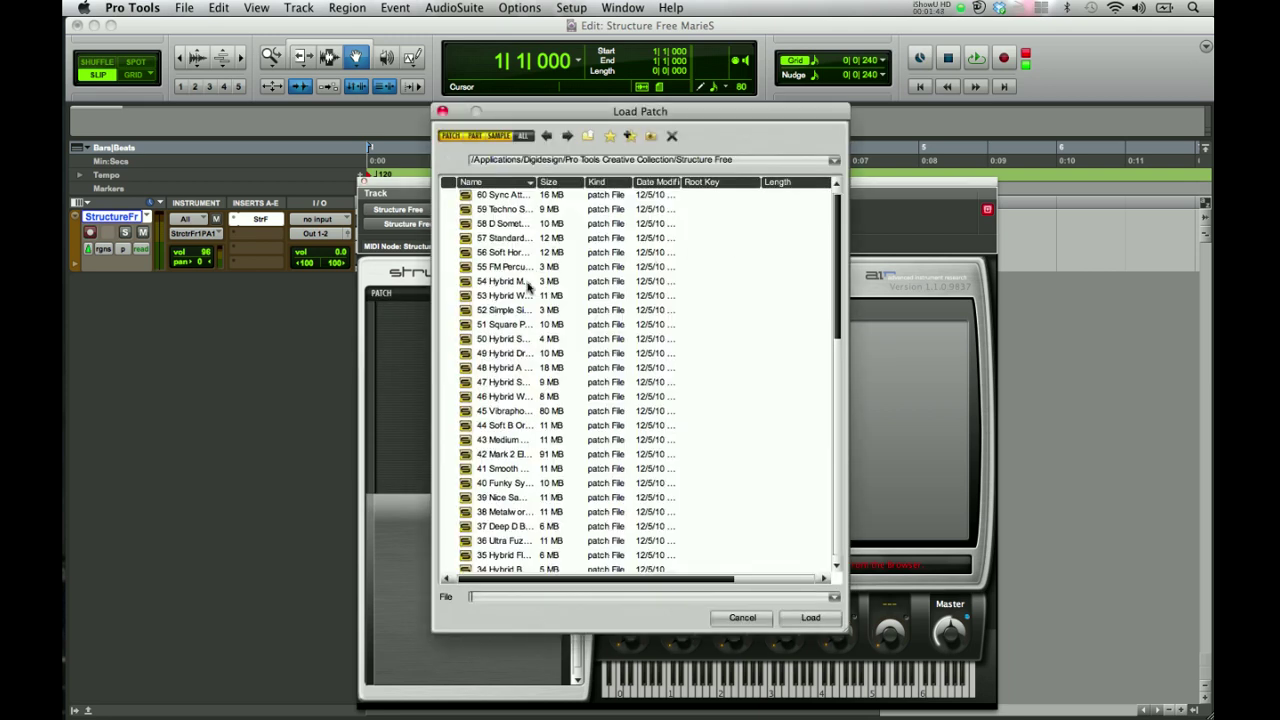
pyautogui.scroll(-1, 838, 294)
pyautogui.moveTo(838, 294); pyautogui.dragTo(843, 239)
pyautogui.moveTo(533, 187); pyautogui.dragTo(610, 187)
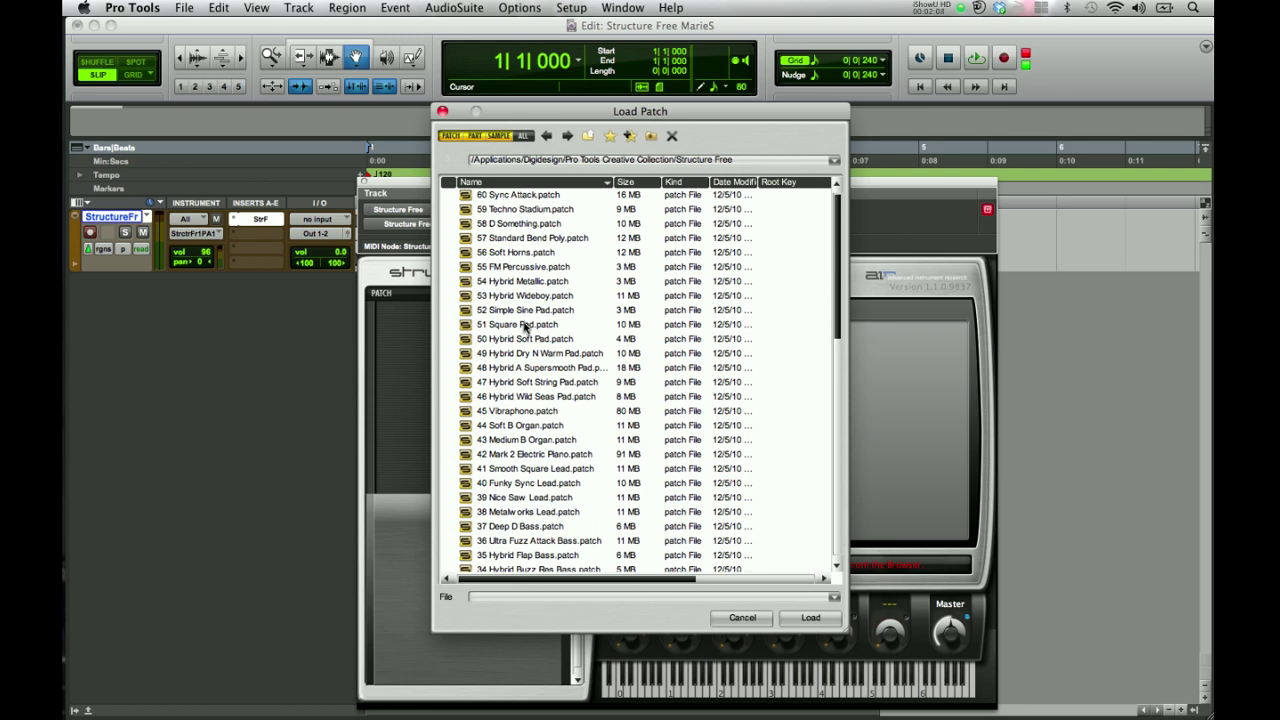
# Find the patch 26 Steel String Acoustic in the list and load it.
pyautogui.scroll(-8, 523, 329)
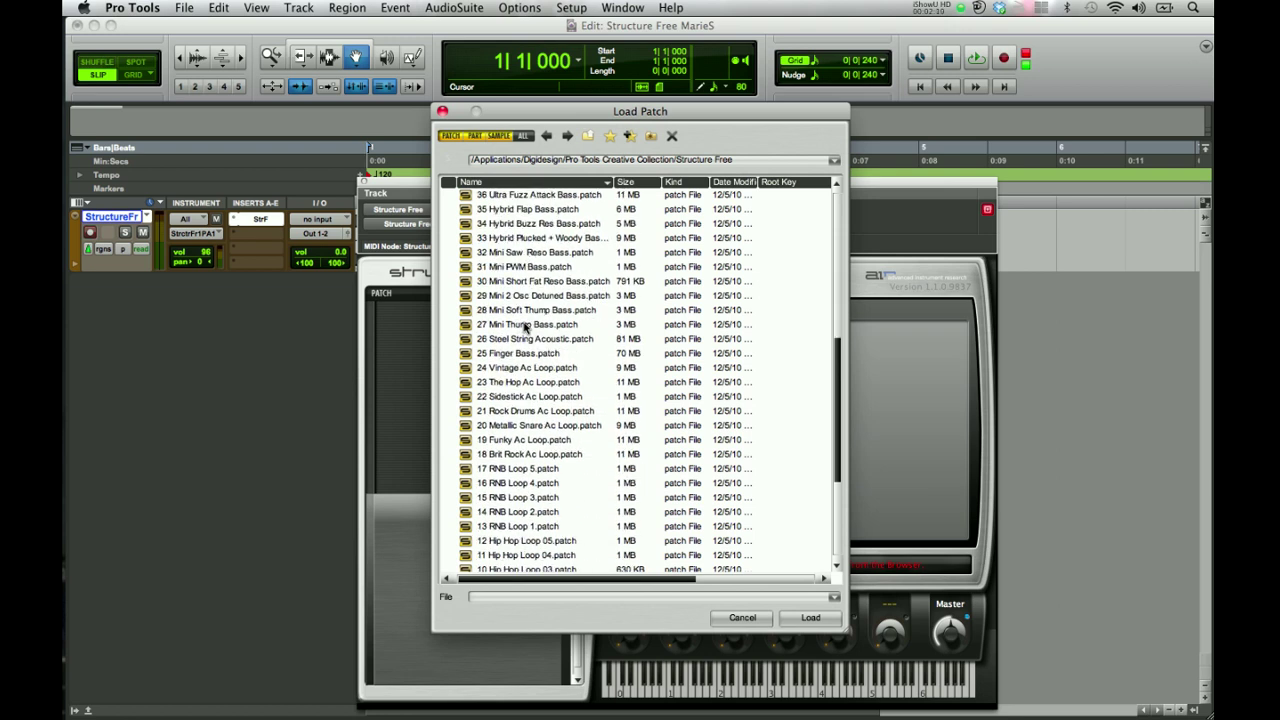
pyautogui.scroll(-4, 523, 329)
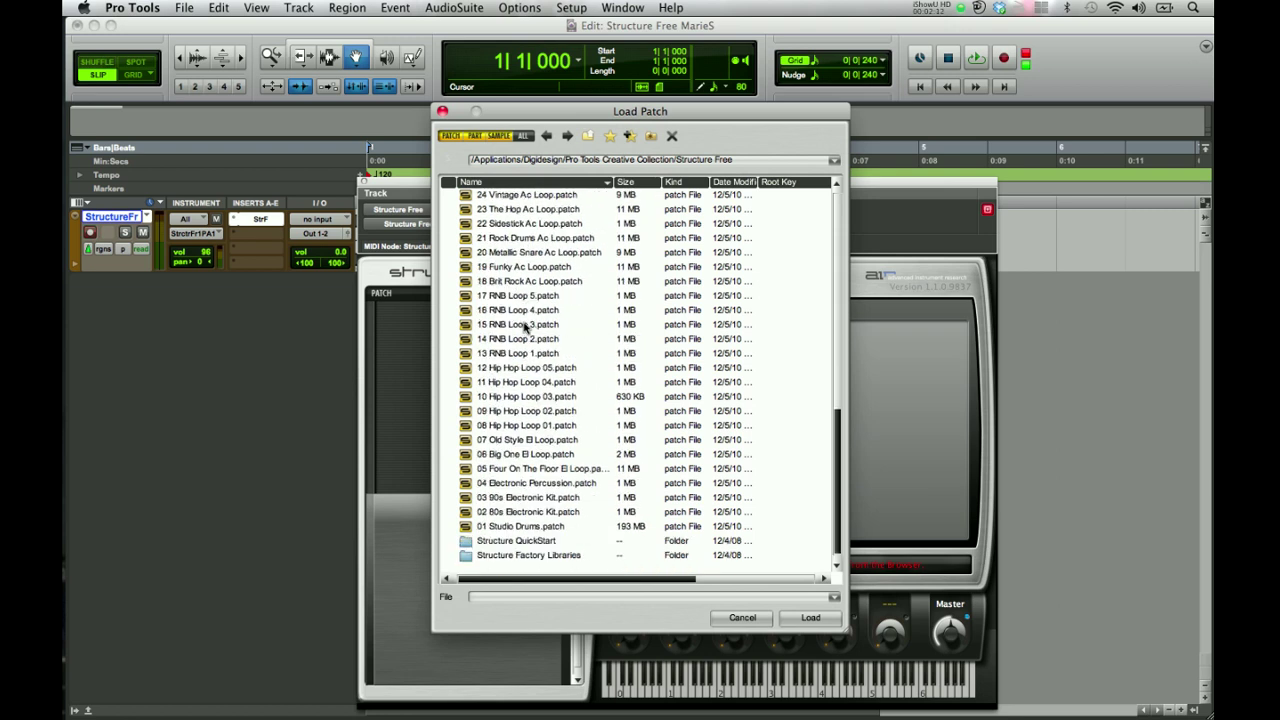
pyautogui.scroll(4, 523, 329)
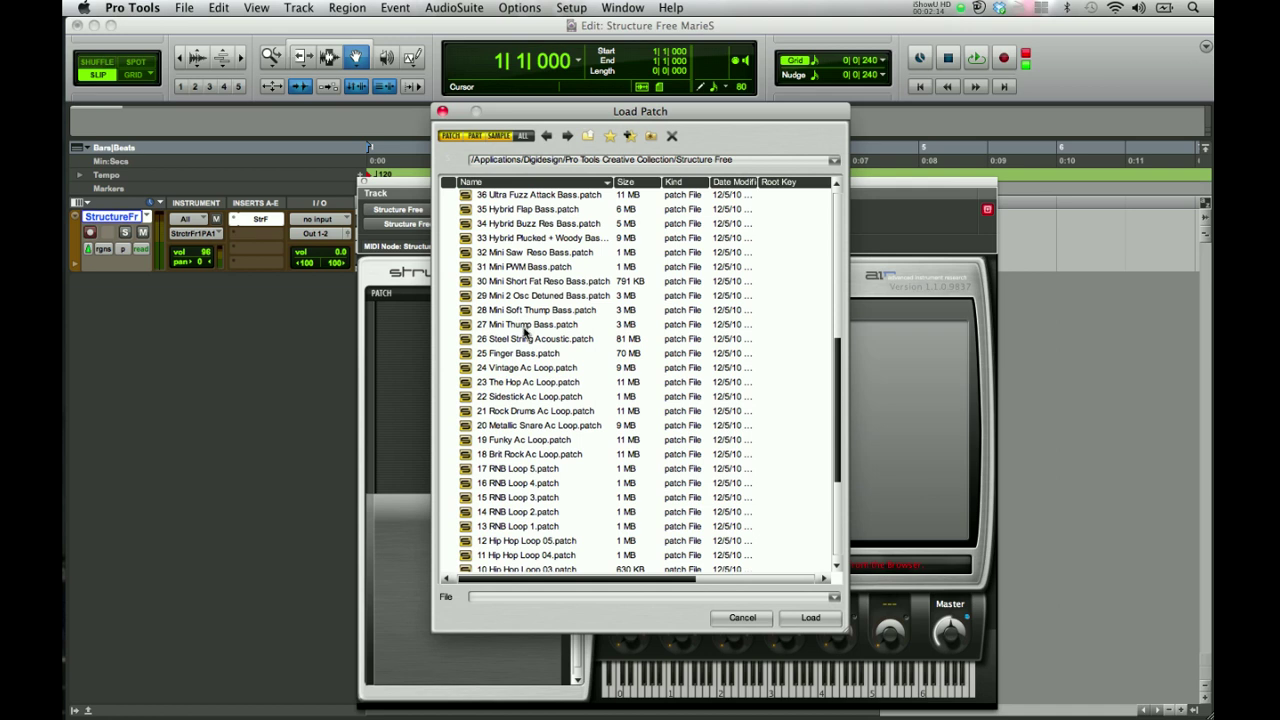
pyautogui.click(524, 340)
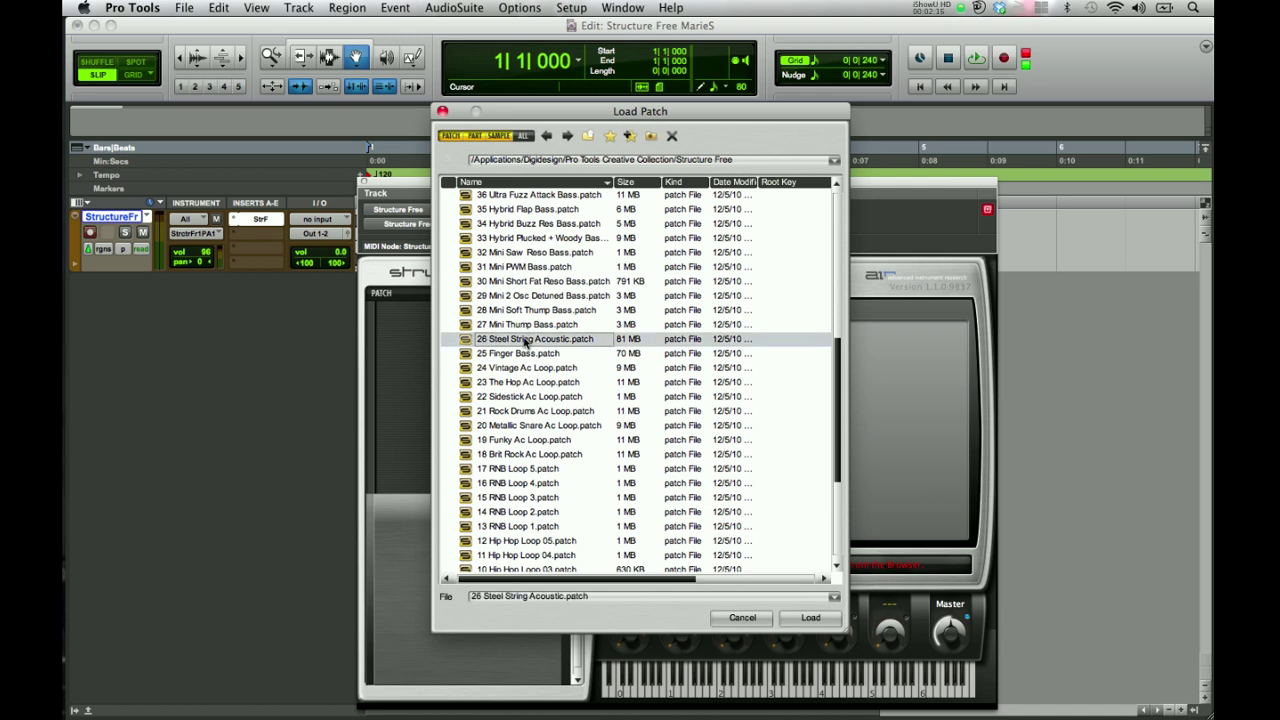
pyautogui.click(810, 620)
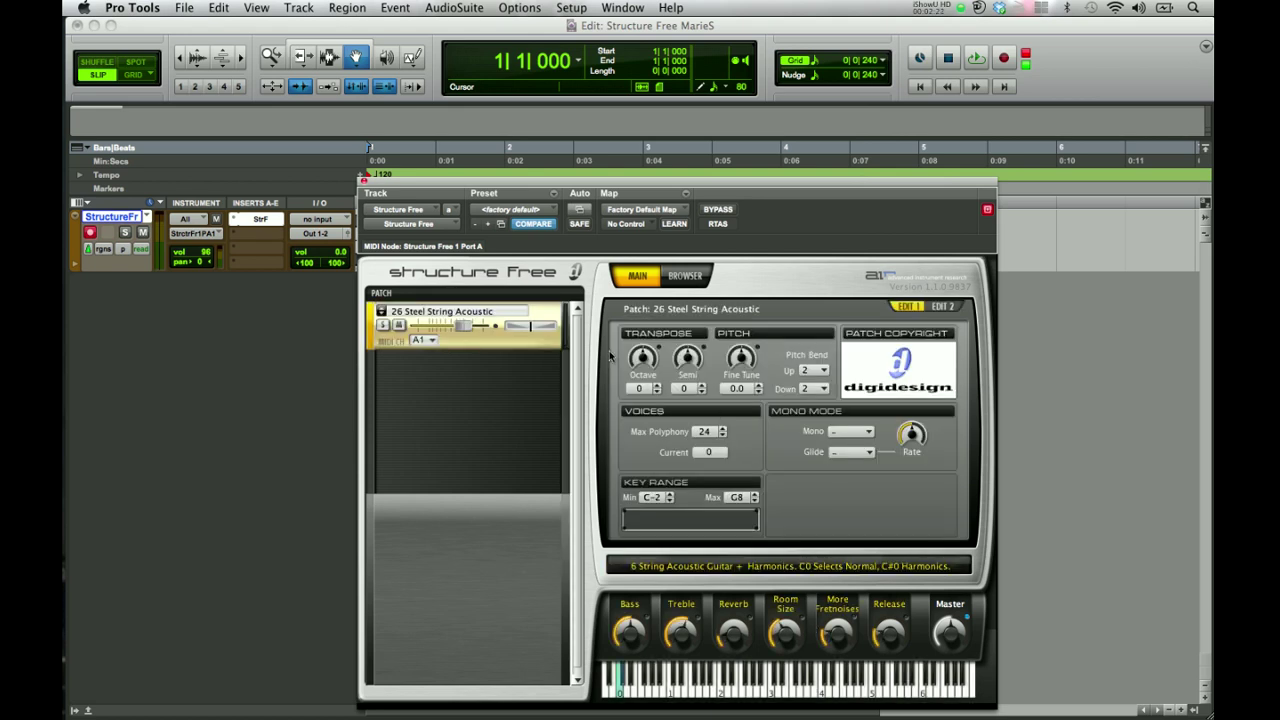
# Browse the Structure Factory Libraries in the plug-in's browser down to the instrument category folders of Structure LE.
pyautogui.click(688, 277)
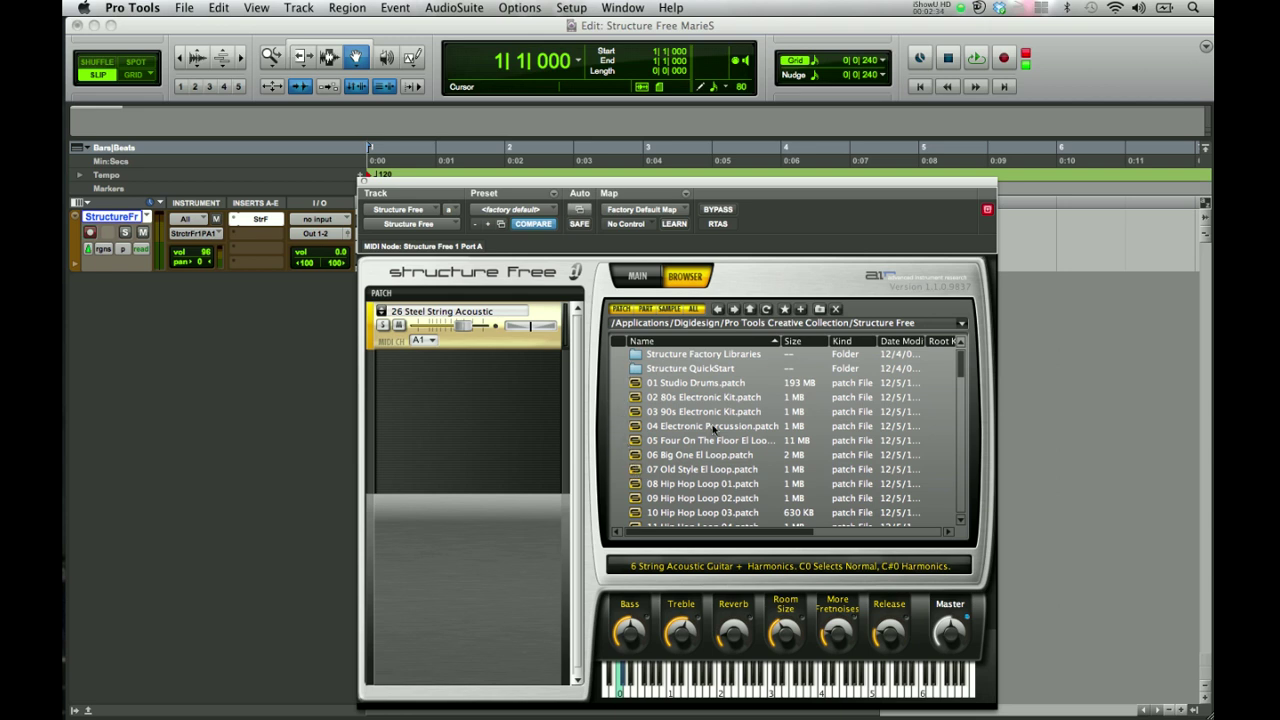
pyautogui.doubleClick(696, 353)
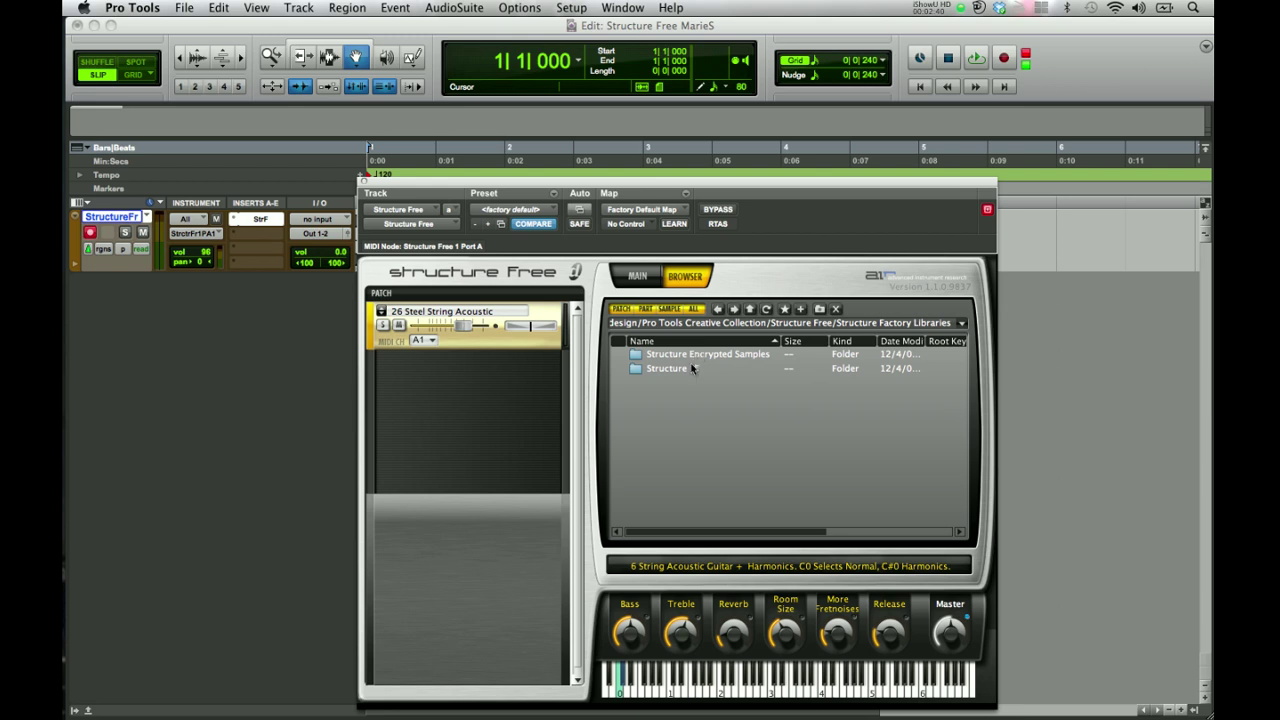
pyautogui.click(687, 369)
pyautogui.doubleClick(687, 368)
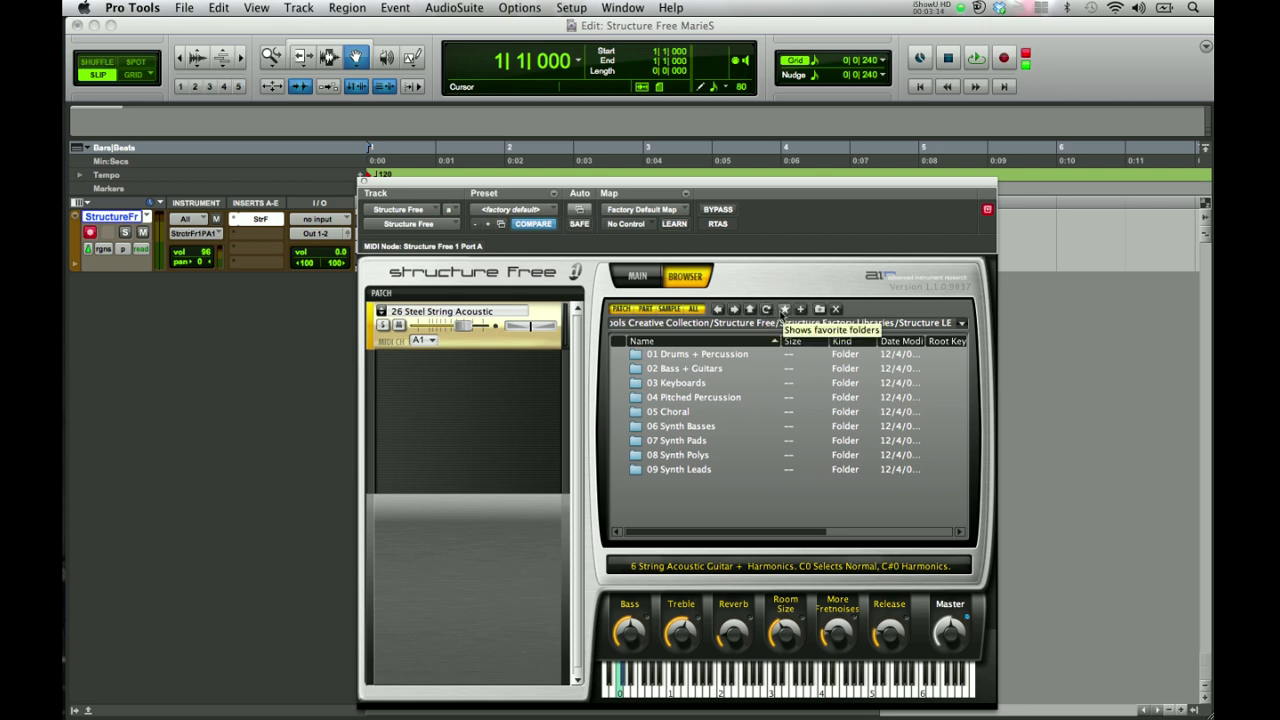
# Show the browser's favorite folders and view the naming dialog for a new favorite entry, then cancel it.
pyautogui.click(785, 310)
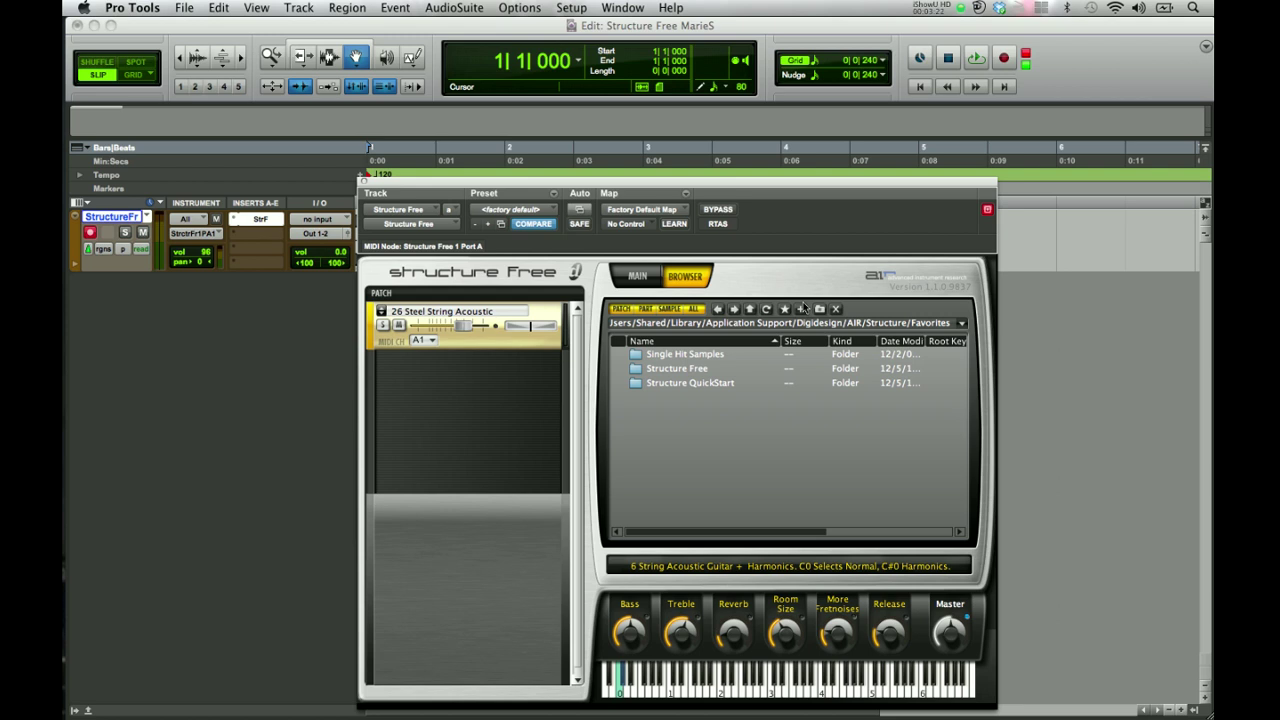
pyautogui.click(801, 311)
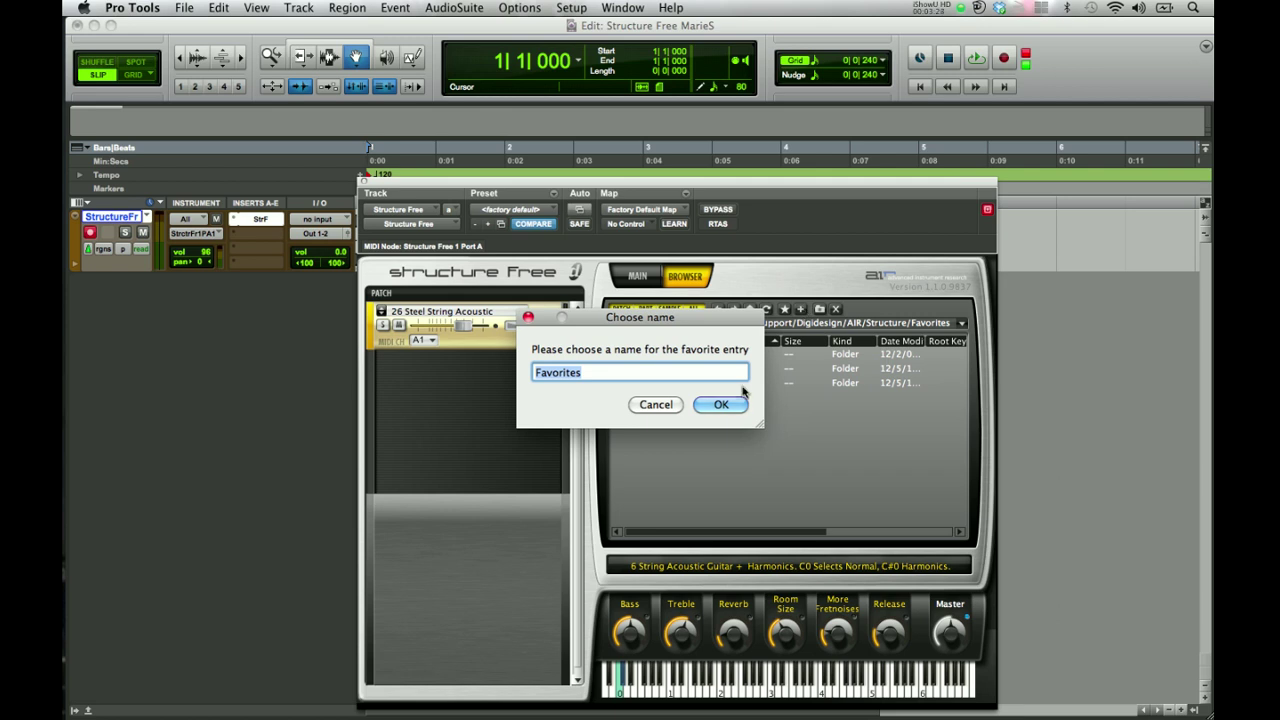
pyautogui.click(668, 404)
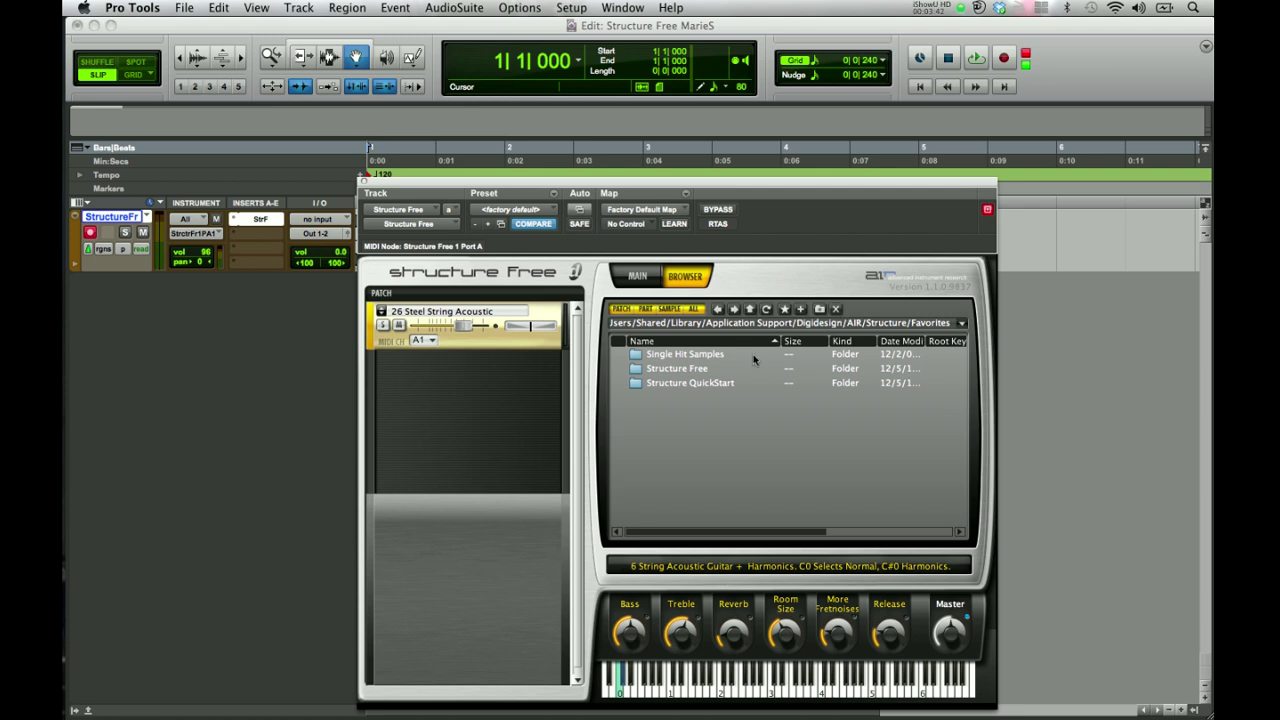
# Open the Structure Free favorite folder and add the patch 50 Hybrid Soft Pad below the steel string patch.
pyautogui.click(701, 369)
pyautogui.doubleClick(701, 369)
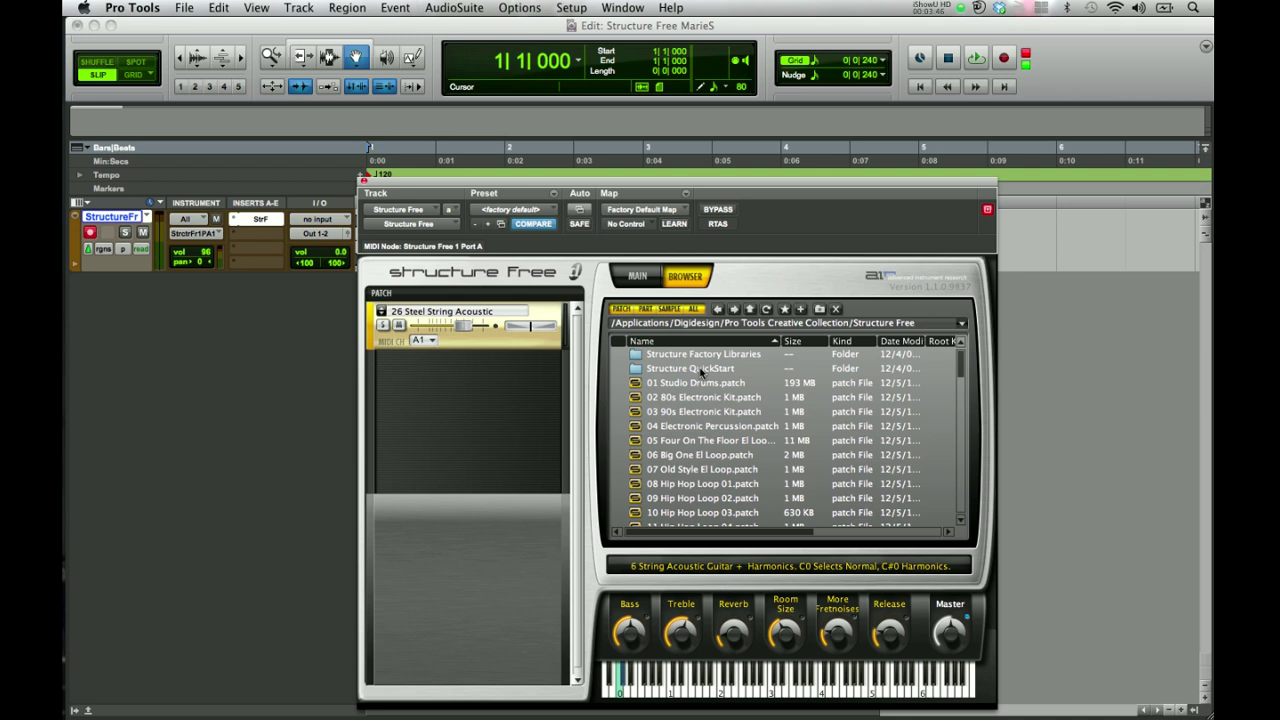
pyautogui.scroll(-4, 703, 443)
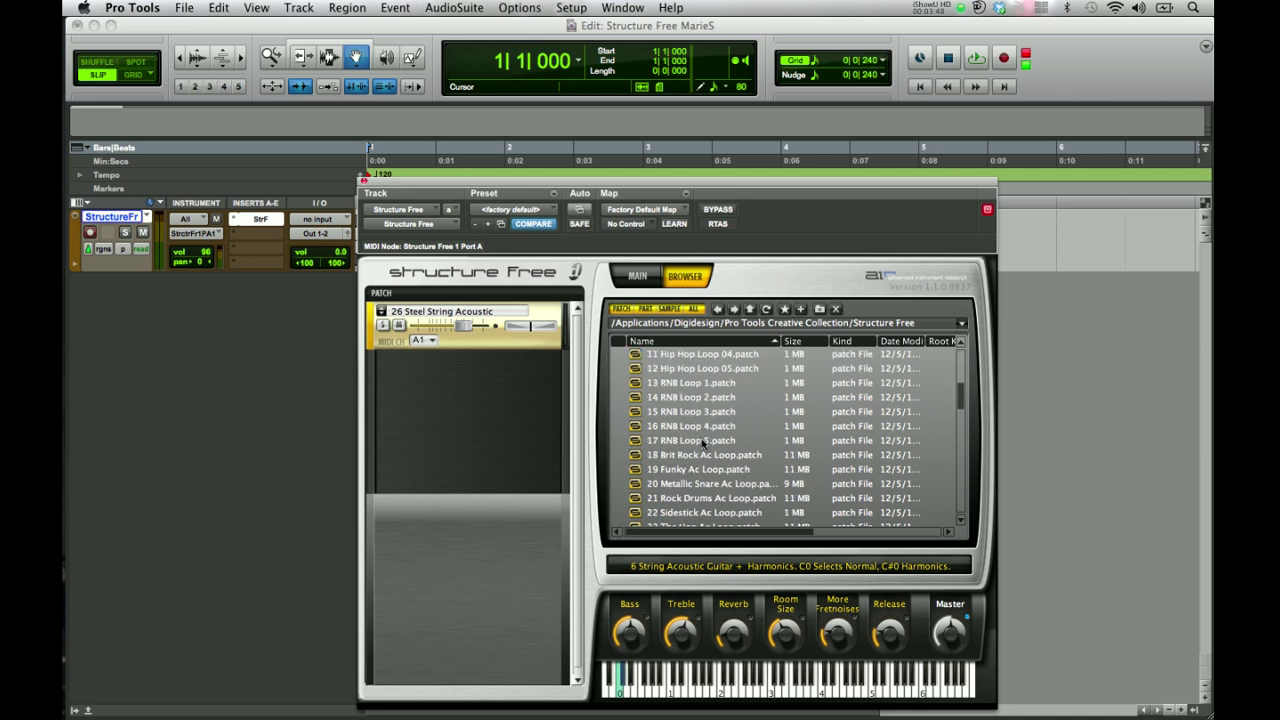
pyautogui.scroll(-6, 703, 443)
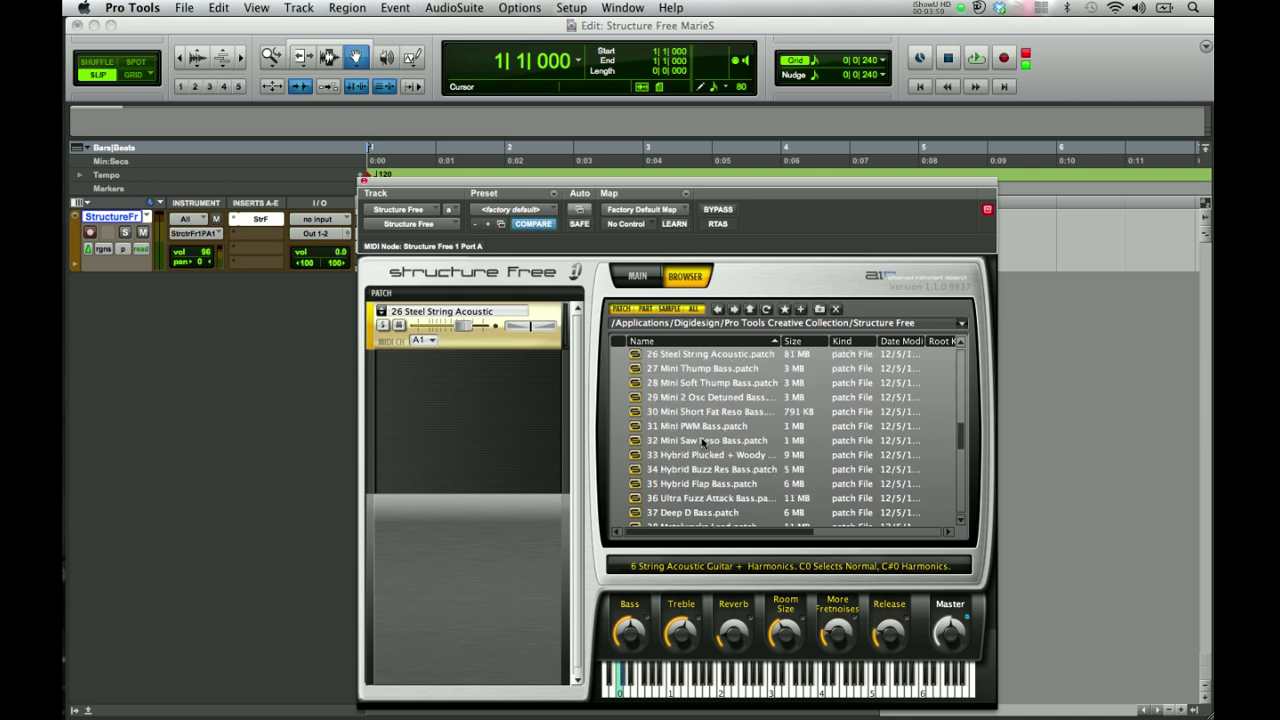
pyautogui.scroll(-3, 703, 443)
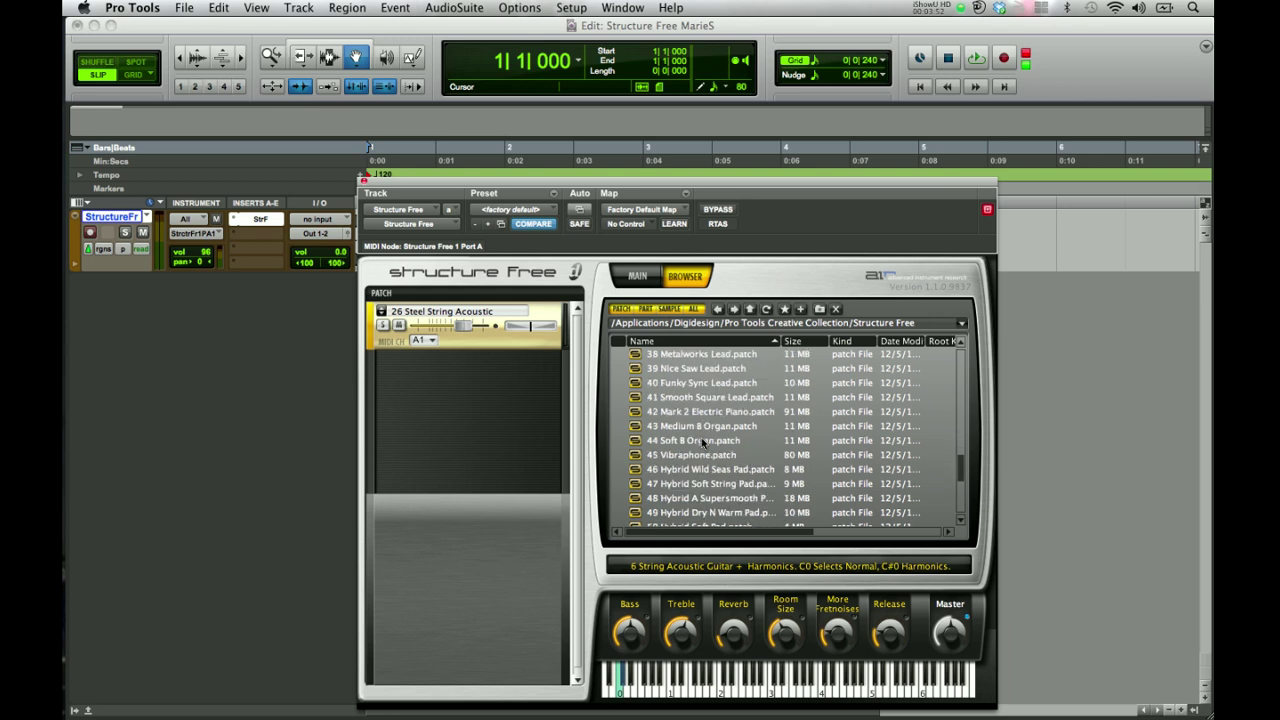
pyautogui.scroll(-1, 703, 443)
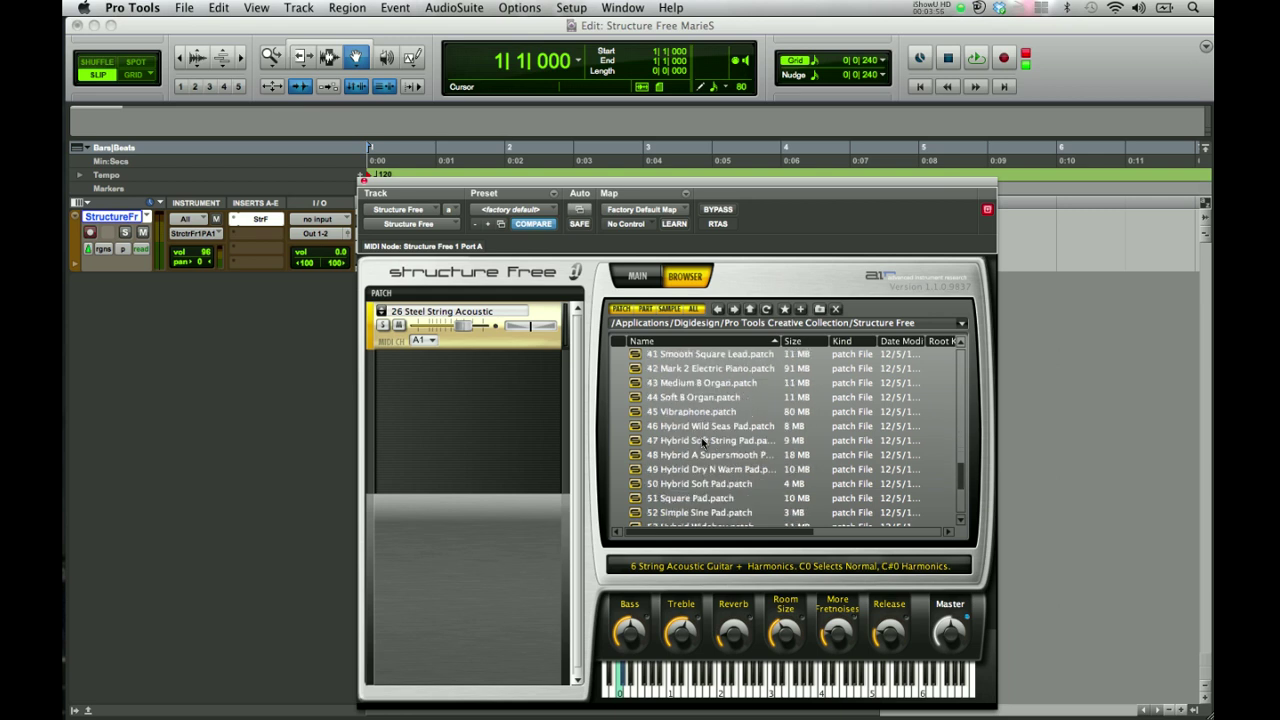
pyautogui.moveTo(703, 484); pyautogui.dragTo(480, 390)
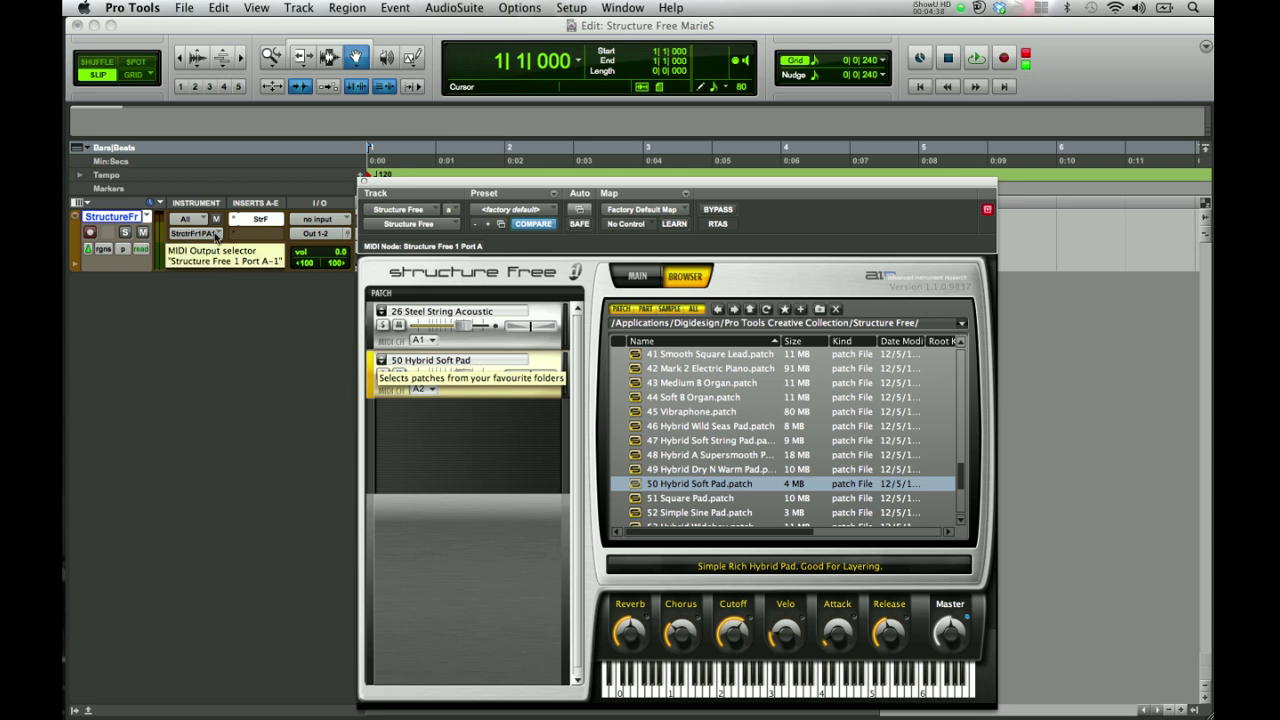
# Select channel-1 of Structure Free 1 Port A as the instrument track's MIDI output.
pyautogui.click(215, 235)
pyautogui.moveTo(215, 235)
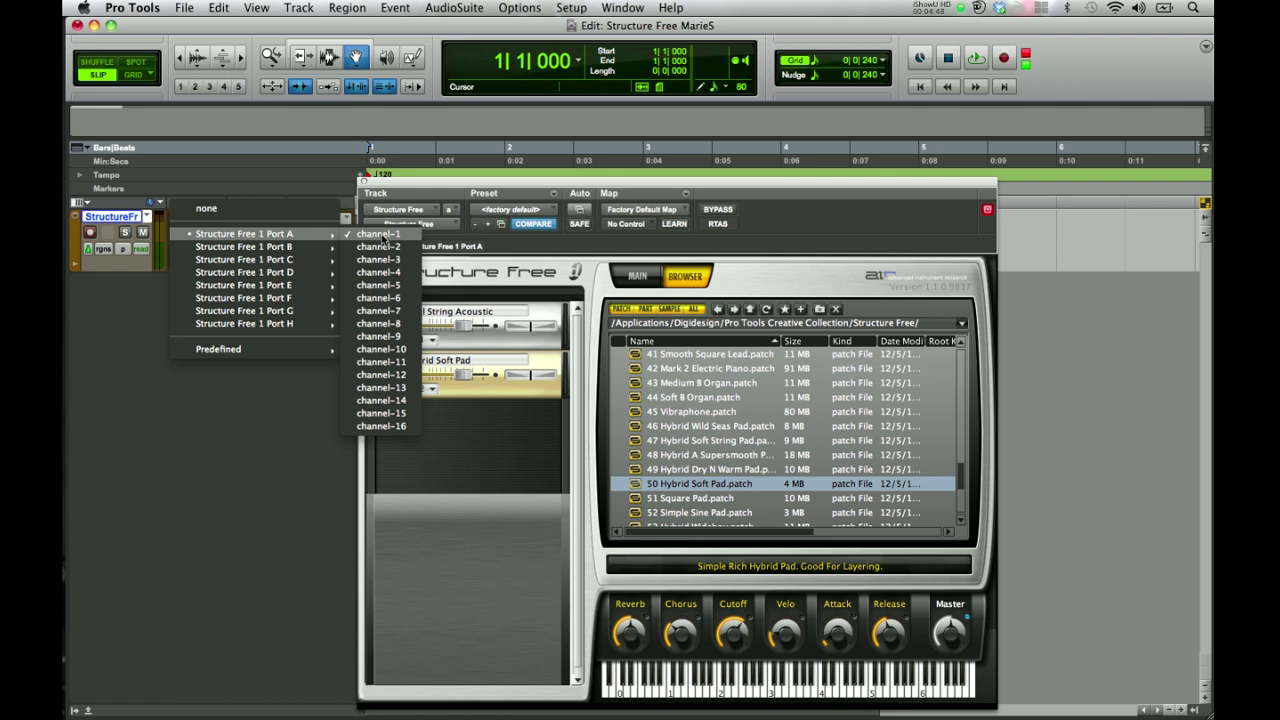
pyautogui.click(382, 236)
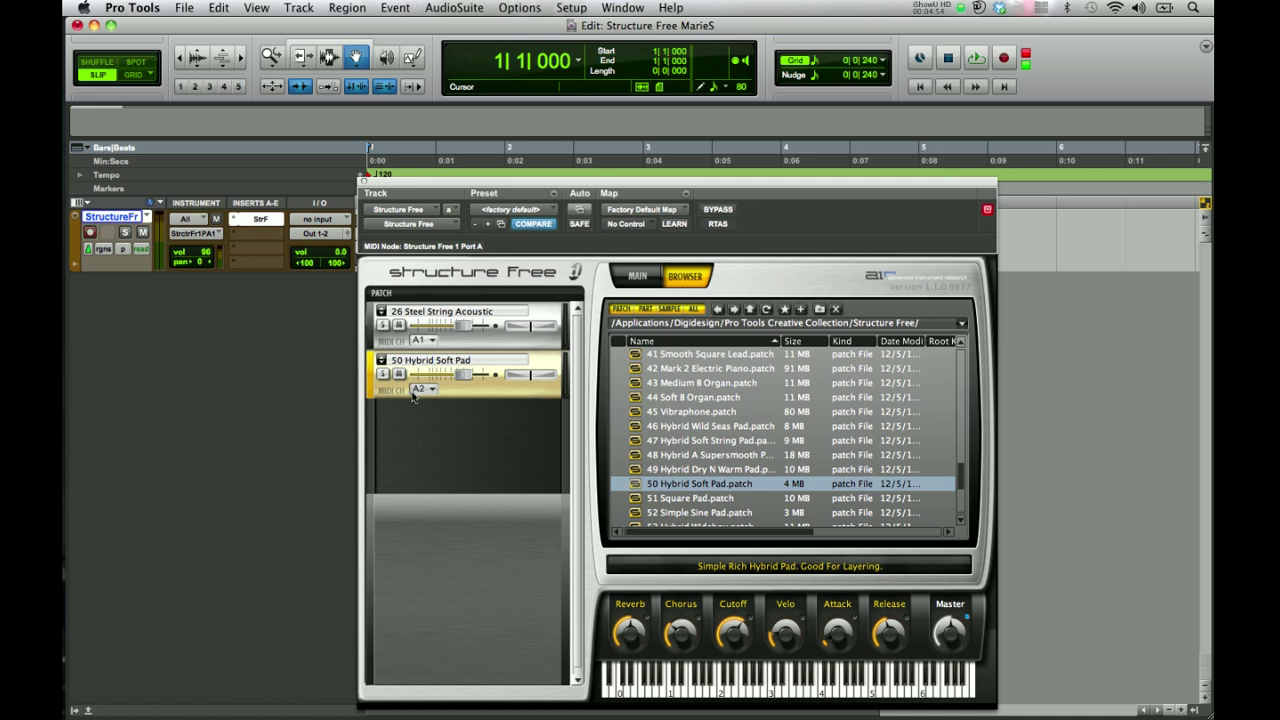
# Set the MIDI channel of the 50 Hybrid Soft Pad patch to Port A, Channel 1.
pyautogui.click(418, 390)
pyautogui.moveTo(429, 405)
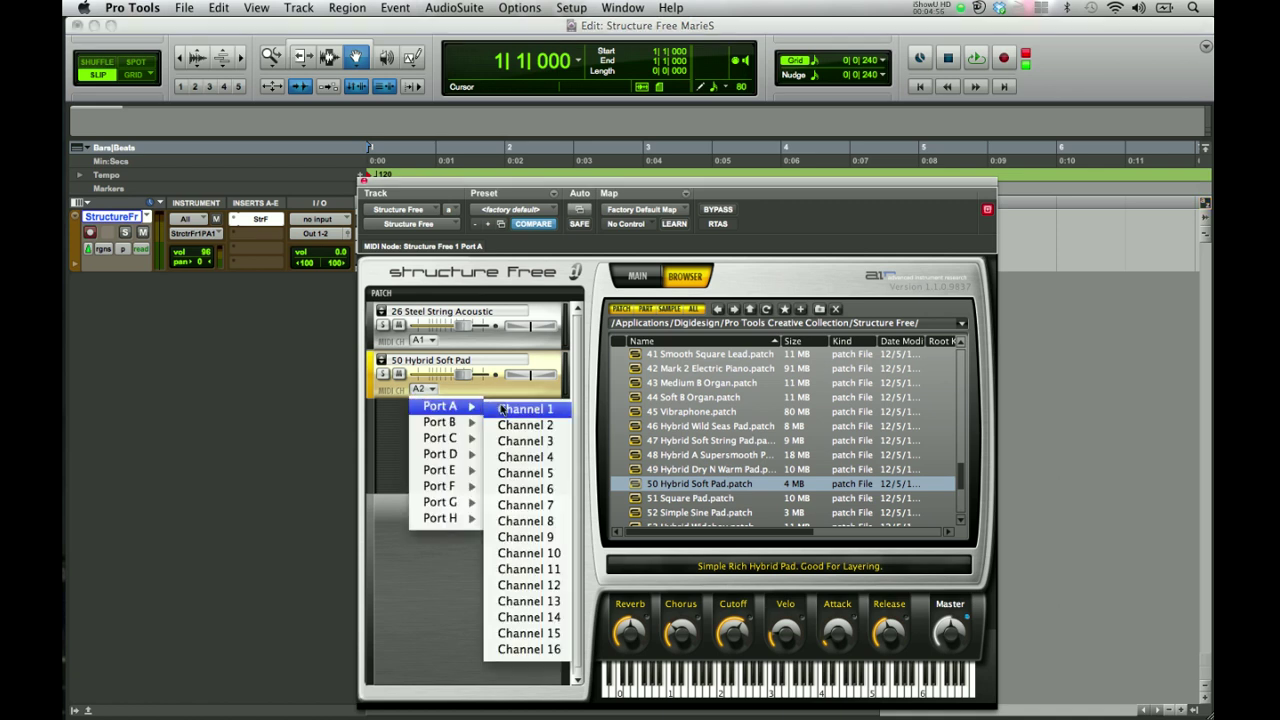
pyautogui.click(502, 410)
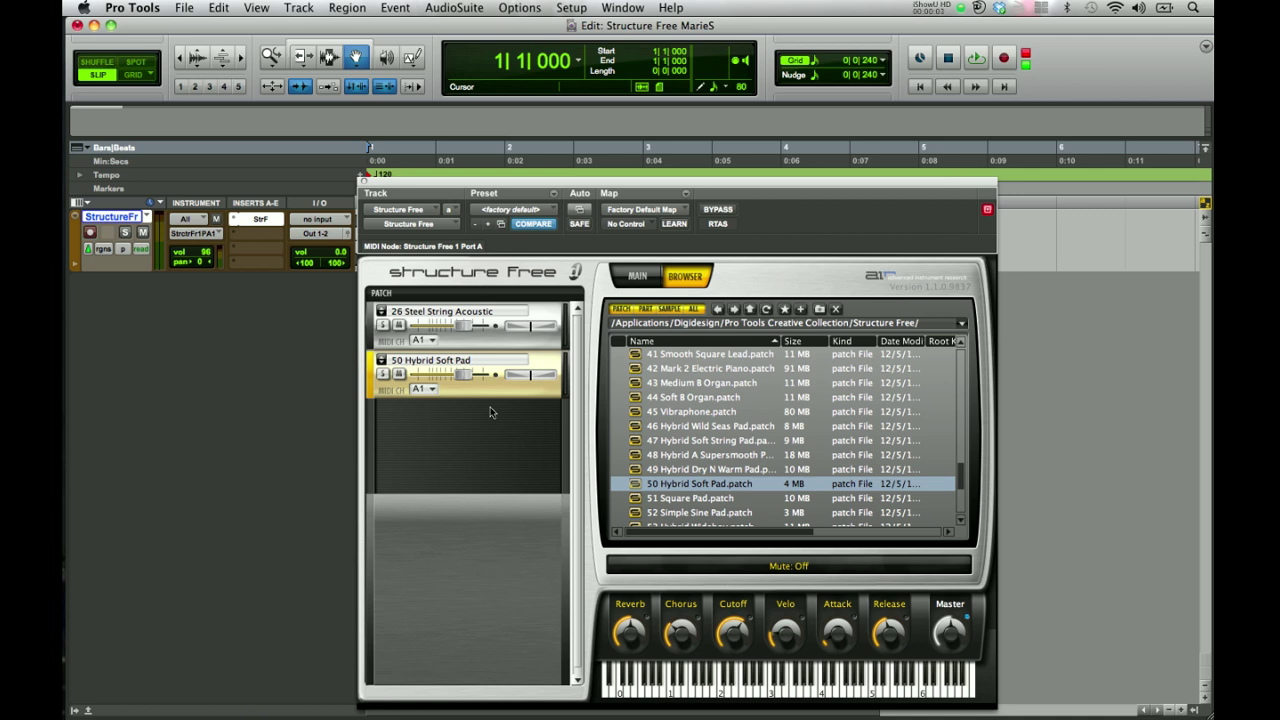
# Select the 26 Steel String Acoustic patch for editing and solo it.
pyautogui.click(493, 344)
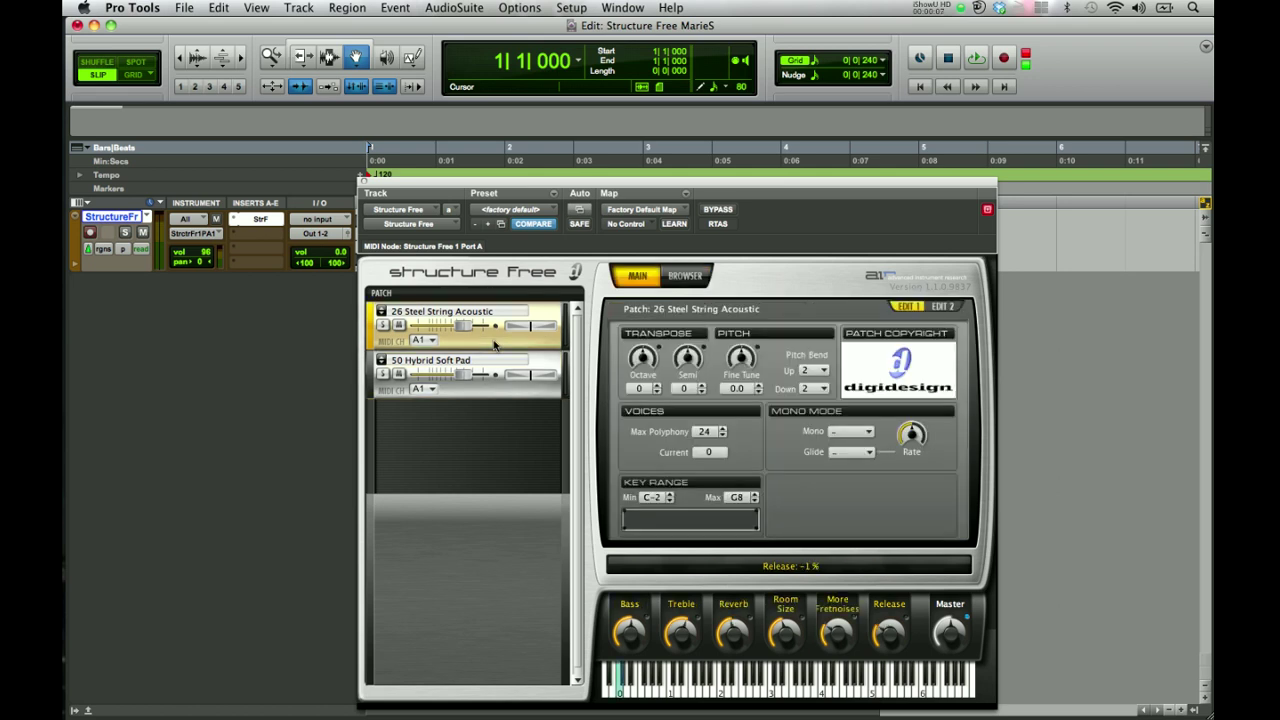
pyautogui.click(383, 325)
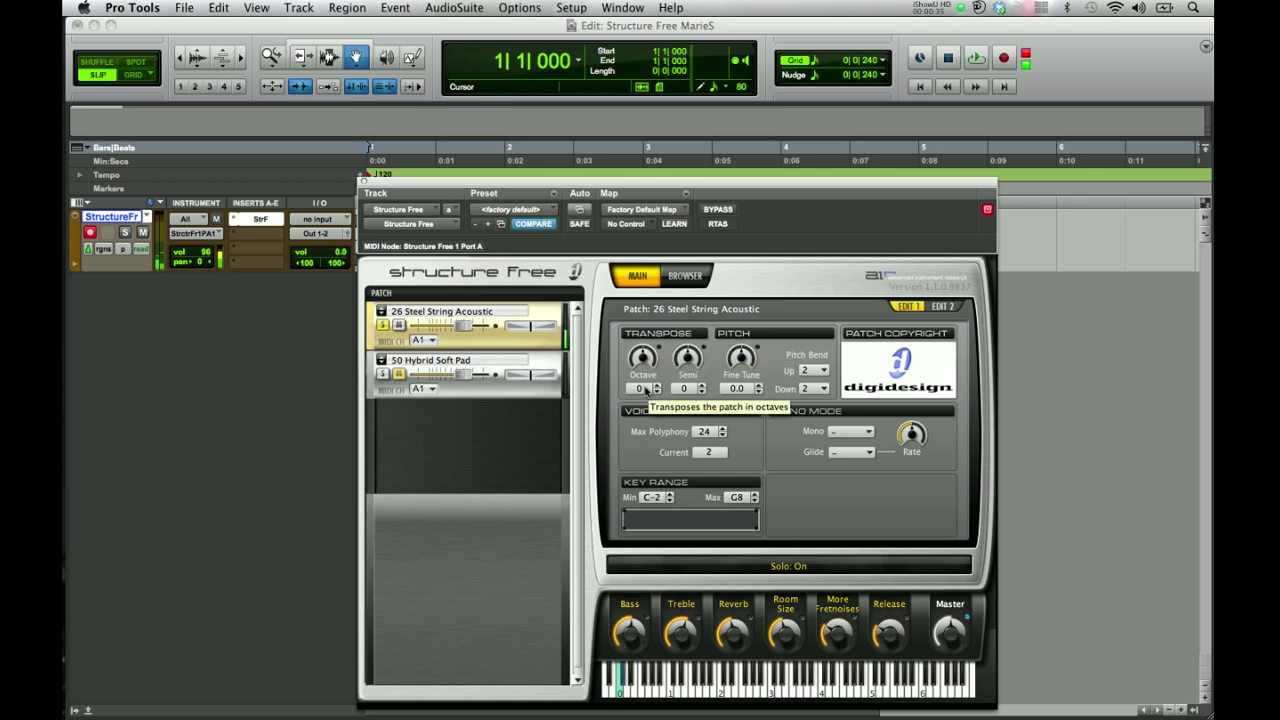
# Try octave +1, semitone +1 and fine tune +19 cents on the steel string patch, resetting each to 0.
pyautogui.click(656, 386)
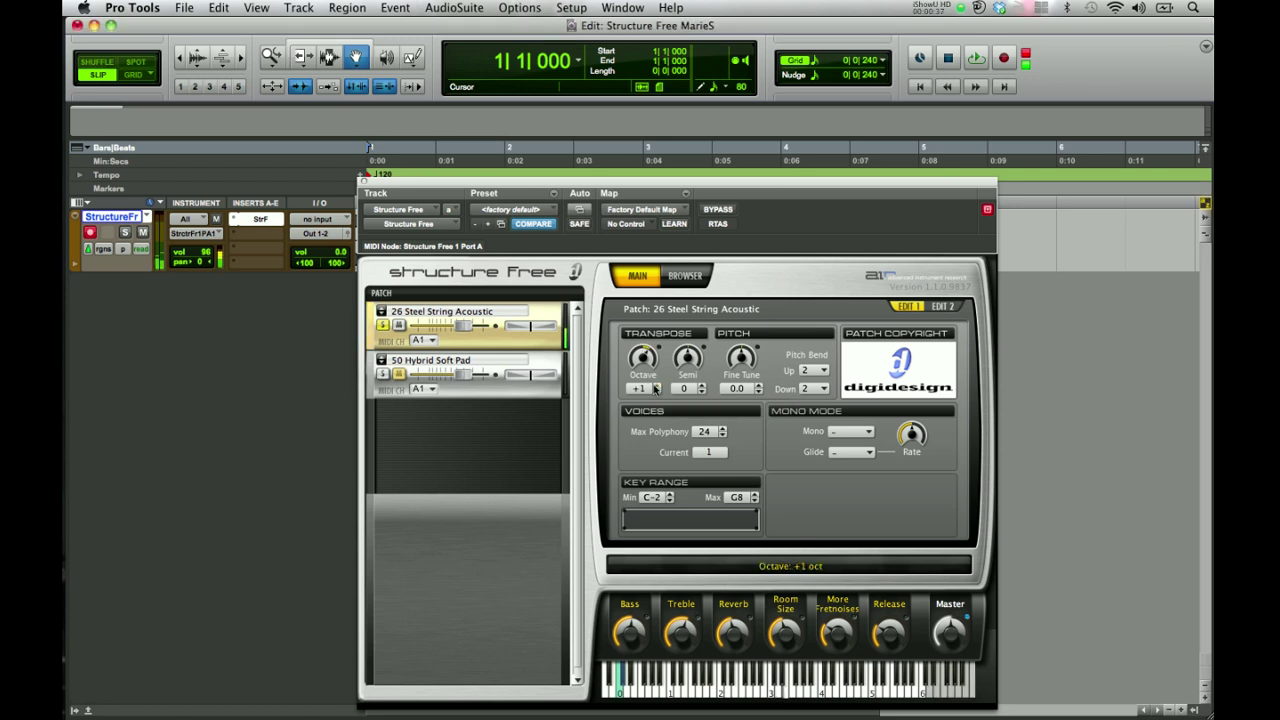
pyautogui.click(657, 391)
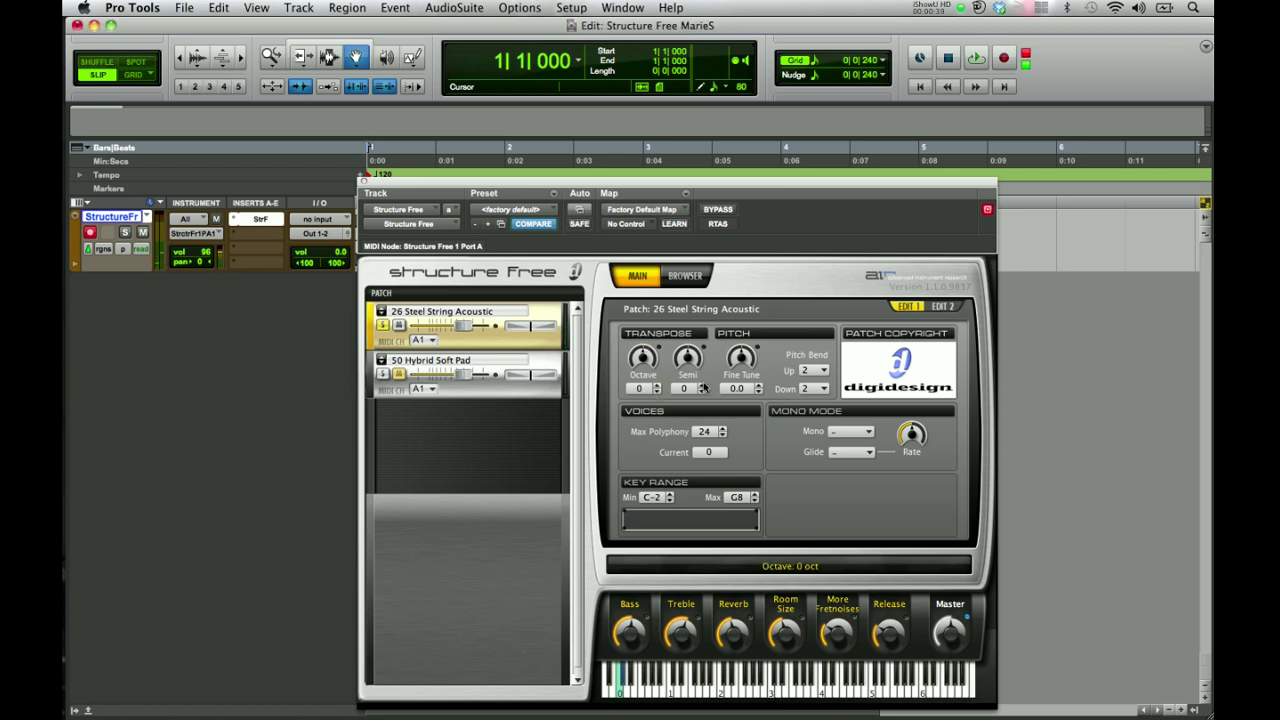
pyautogui.click(701, 386)
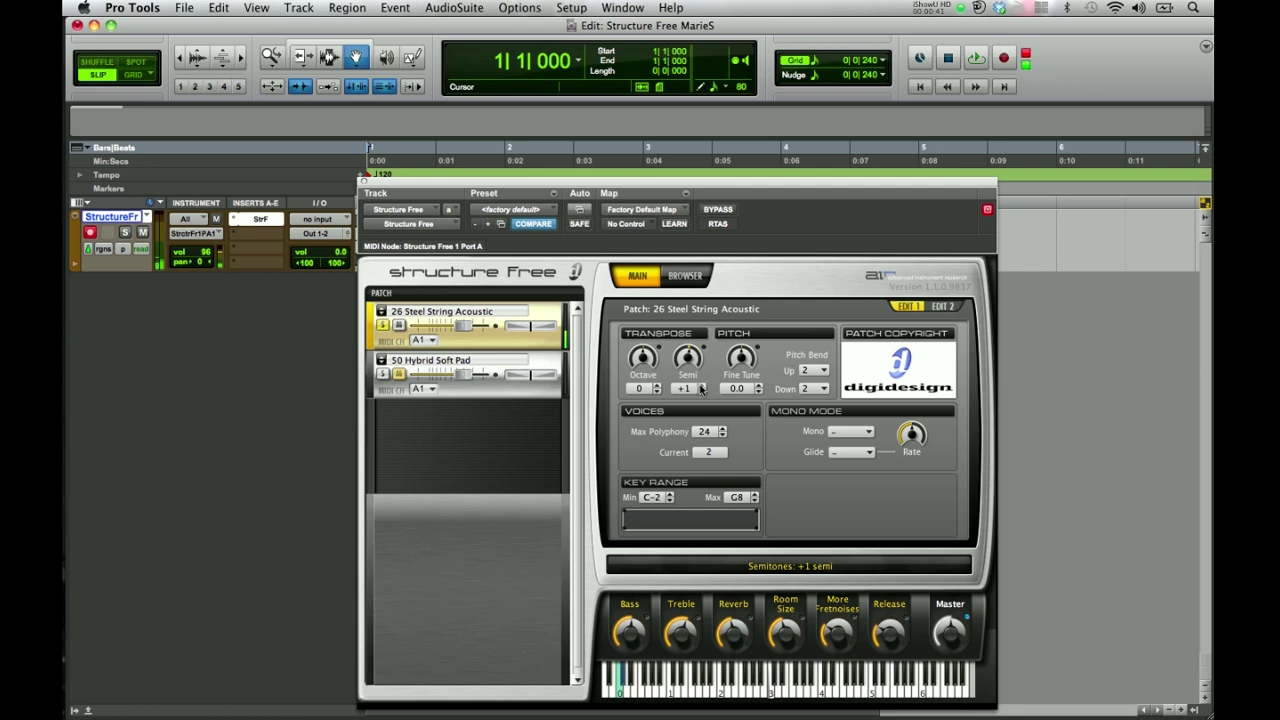
pyautogui.click(702, 391)
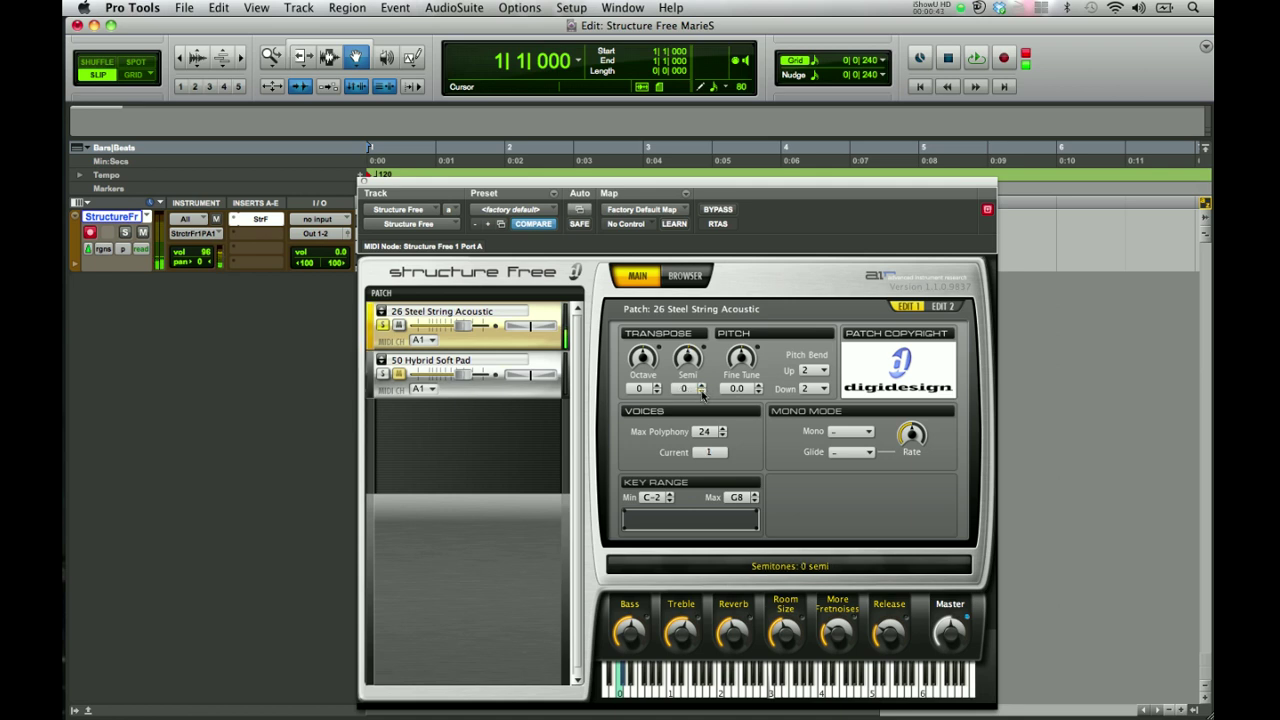
pyautogui.moveTo(741, 360)
pyautogui.mouseDown()
pyautogui.moveTo(738, 338)
pyautogui.moveTo(745, 390)
pyautogui.moveTo(741, 360)
pyautogui.mouseUp()
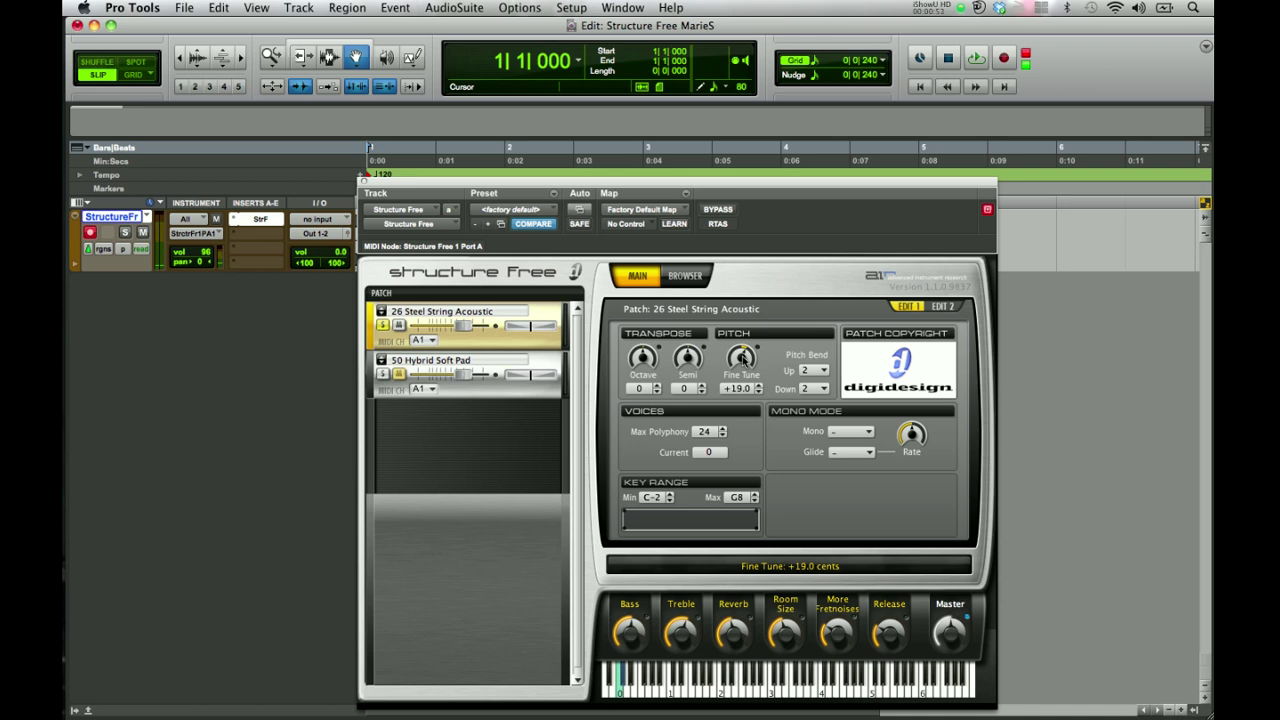
pyautogui.keyDown('alt'); pyautogui.click(741, 360); pyautogui.keyUp('alt')
# Review the available upward pitch bend ranges for the steel string patch and keep 2.
pyautogui.click(824, 374)
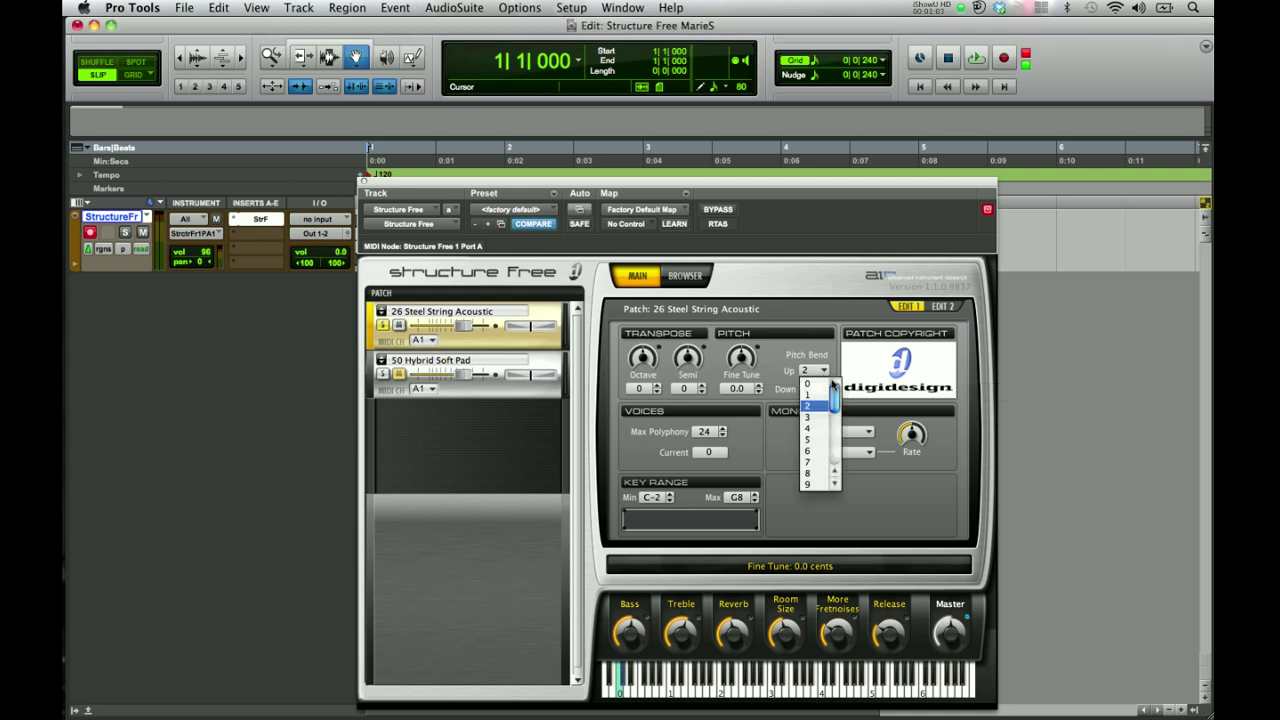
pyautogui.scroll(-5, 833, 460)
pyautogui.scroll(5, 828, 430)
pyautogui.click(810, 405)
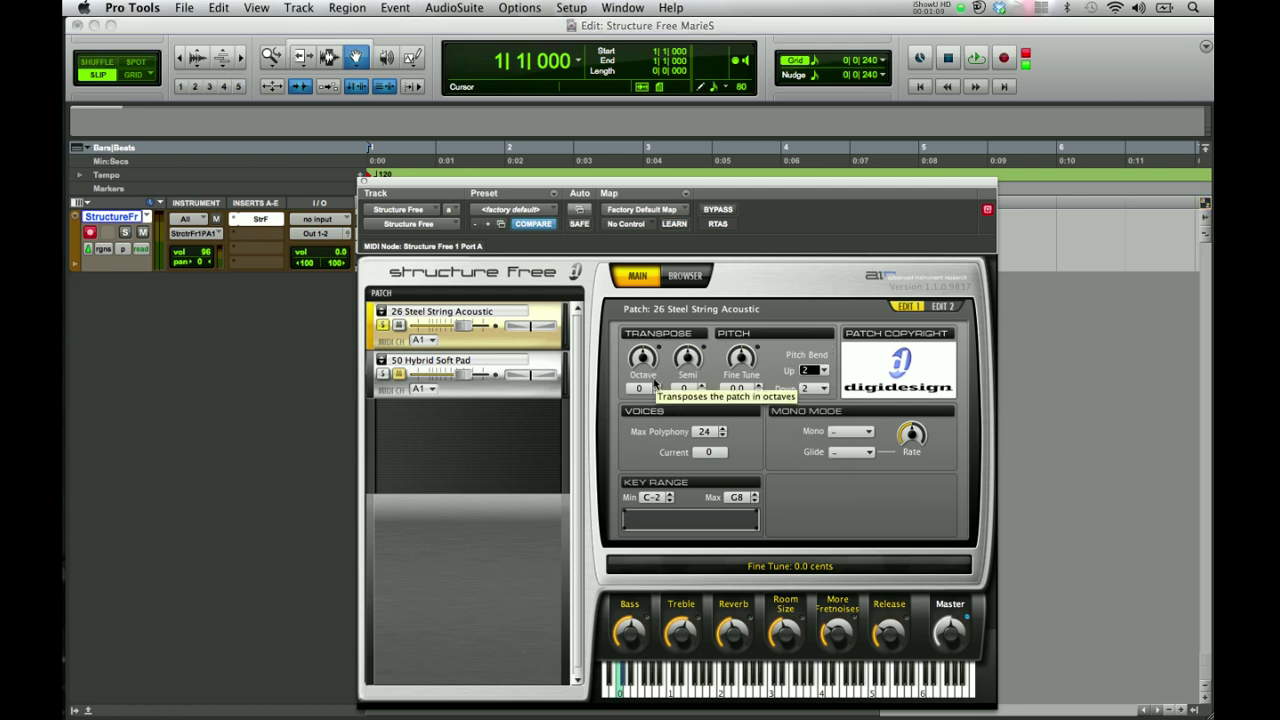
# Check the maximum polyphony control and review the Mono and Glide options of the steel string patch without changing them.
pyautogui.click(724, 429)
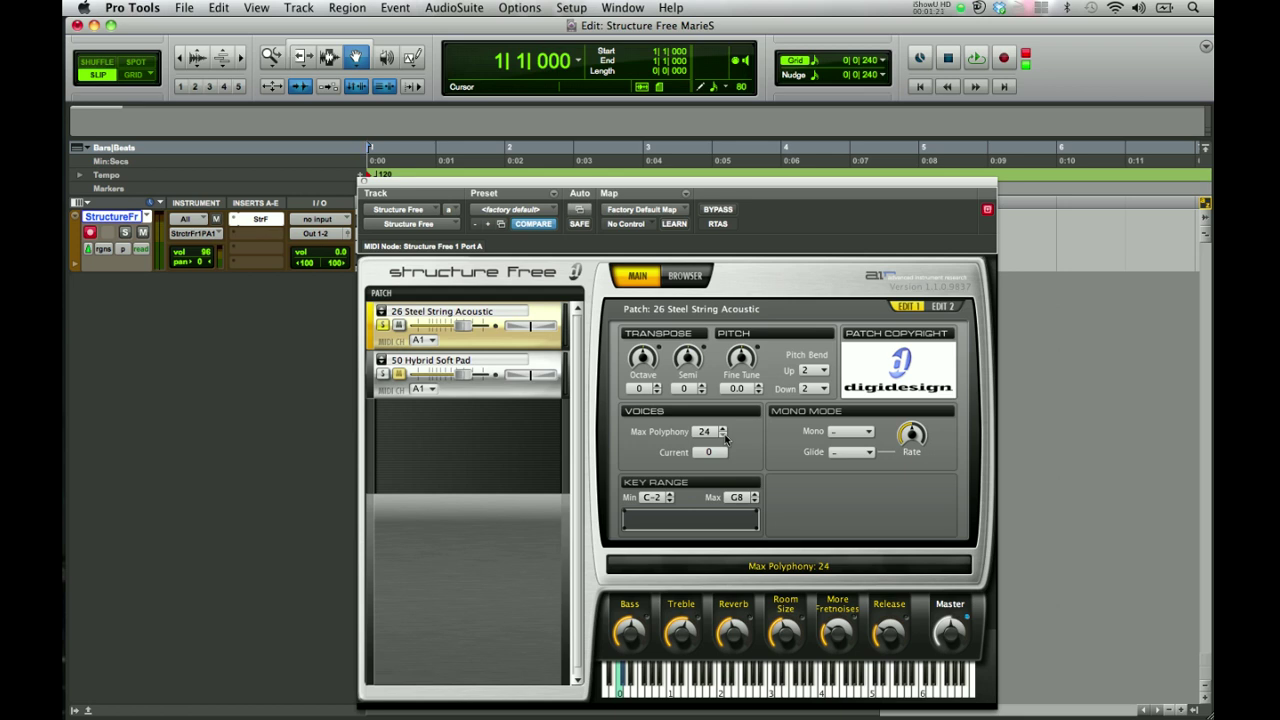
pyautogui.click(856, 431)
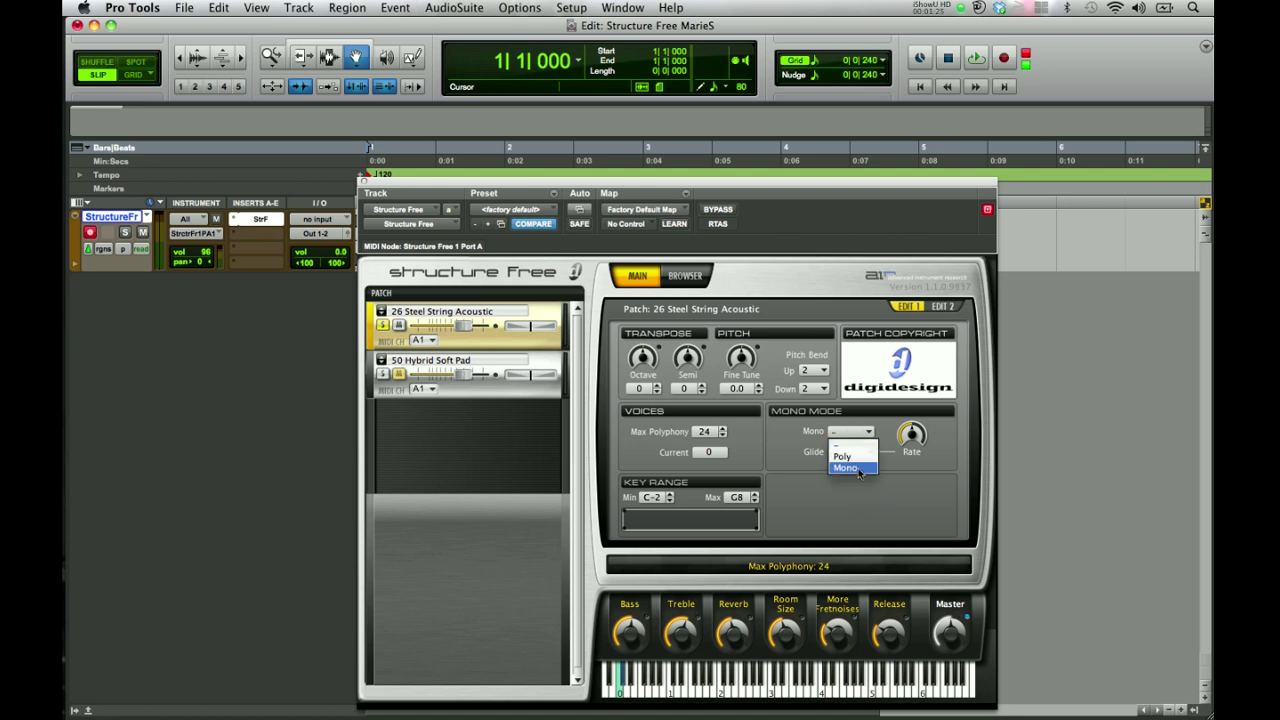
pyautogui.click(859, 469)
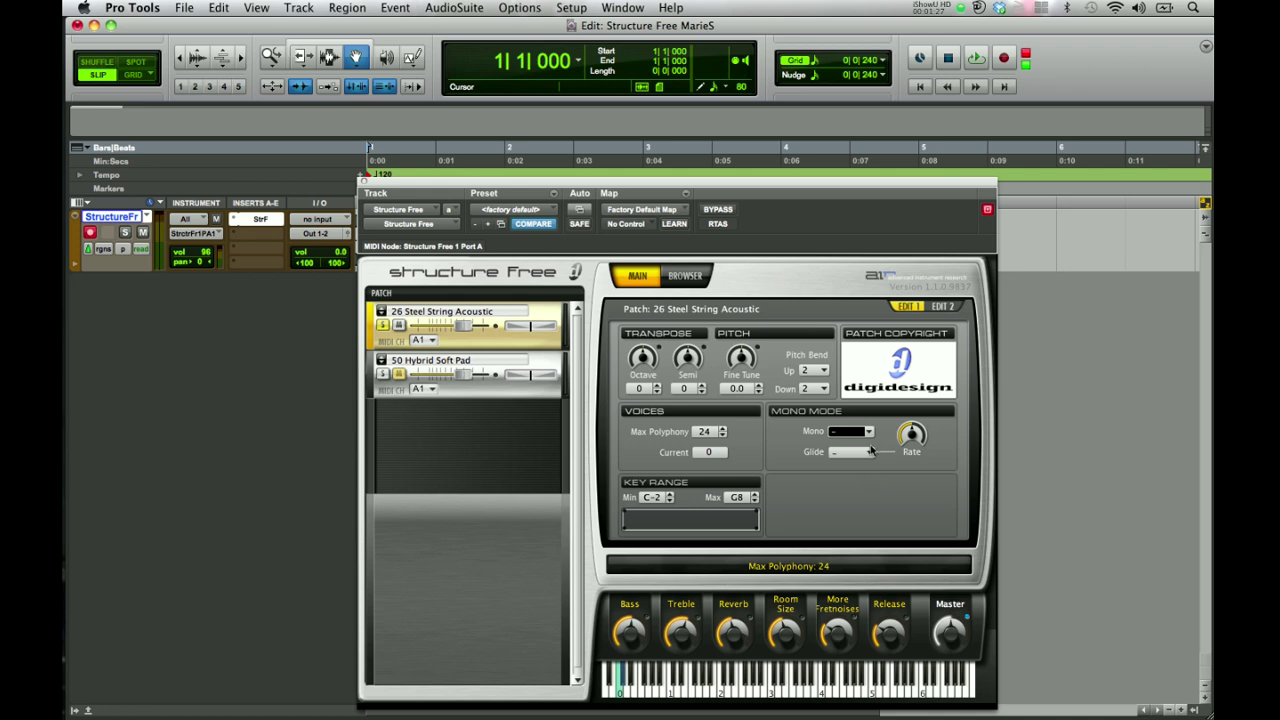
pyautogui.click(871, 452)
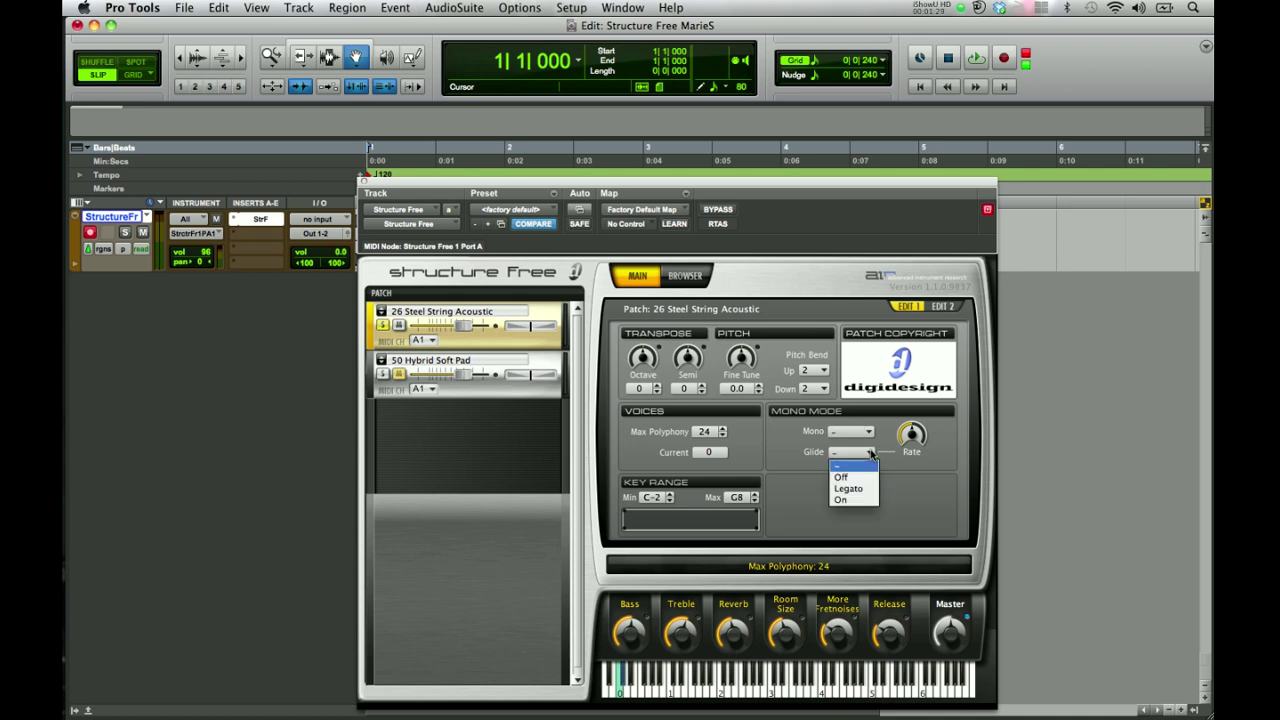
pyautogui.click(871, 458)
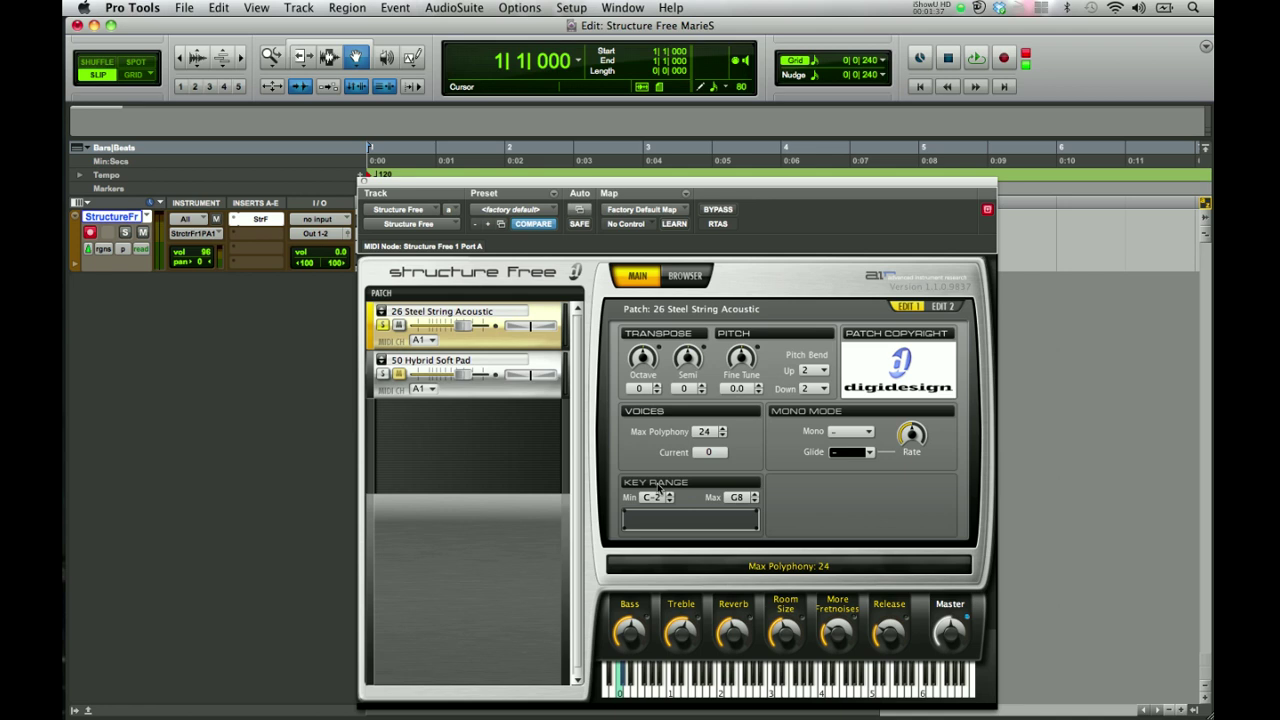
# Try the key range's lower limit marker, and set the steel string patch's minimum key to C3.
pyautogui.moveTo(628, 533); pyautogui.dragTo(794, 538)
pyautogui.moveTo(647, 531); pyautogui.dragTo(598, 533)
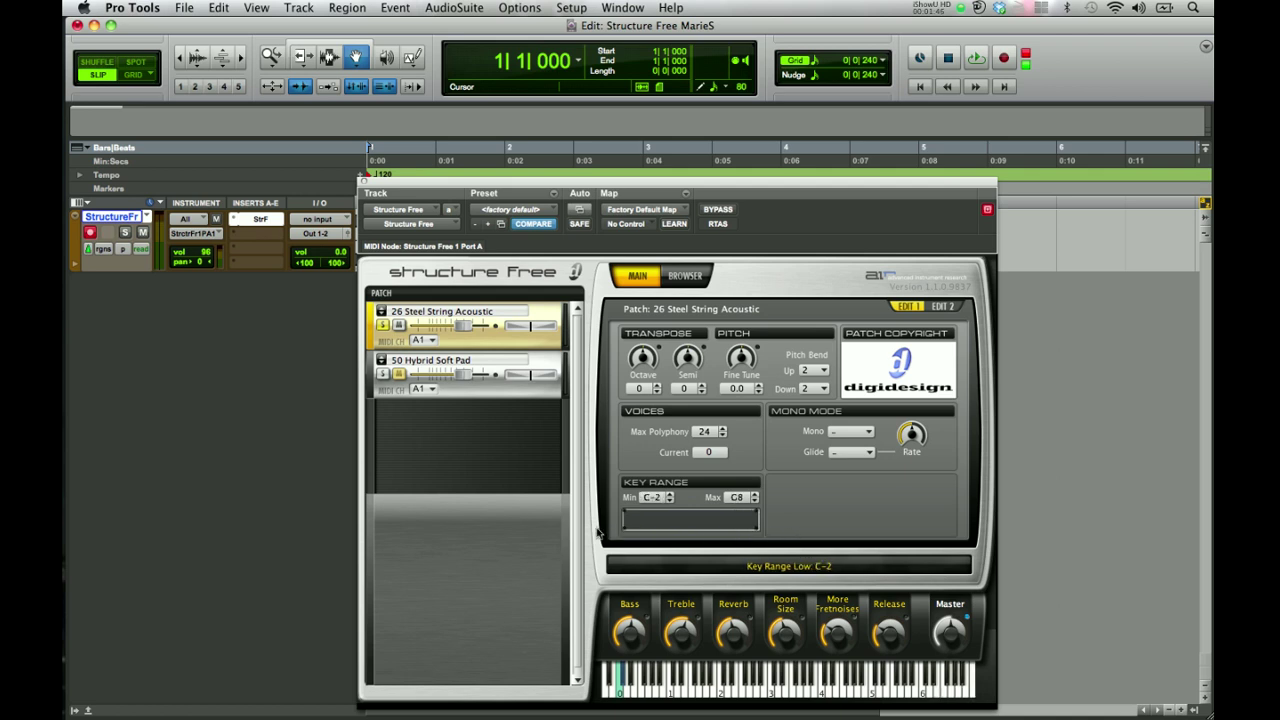
pyautogui.click(655, 497)
pyautogui.write('C3')
pyautogui.press('Tab')
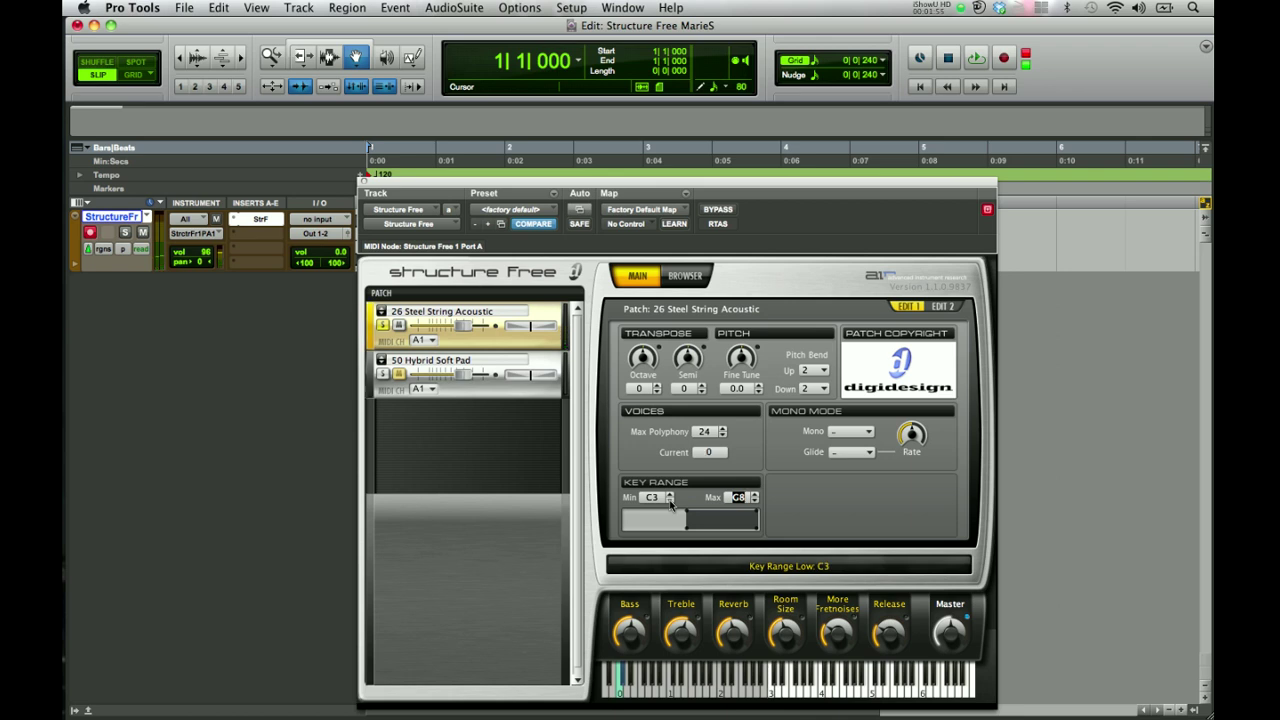
pyautogui.click(792, 506)
# Audition the keys around C3 on the plug-in's keyboard to check the lower limit of the key range.
pyautogui.click(770, 697)
pyautogui.click(765, 697)
pyautogui.click(770, 695)
pyautogui.click(770, 695)
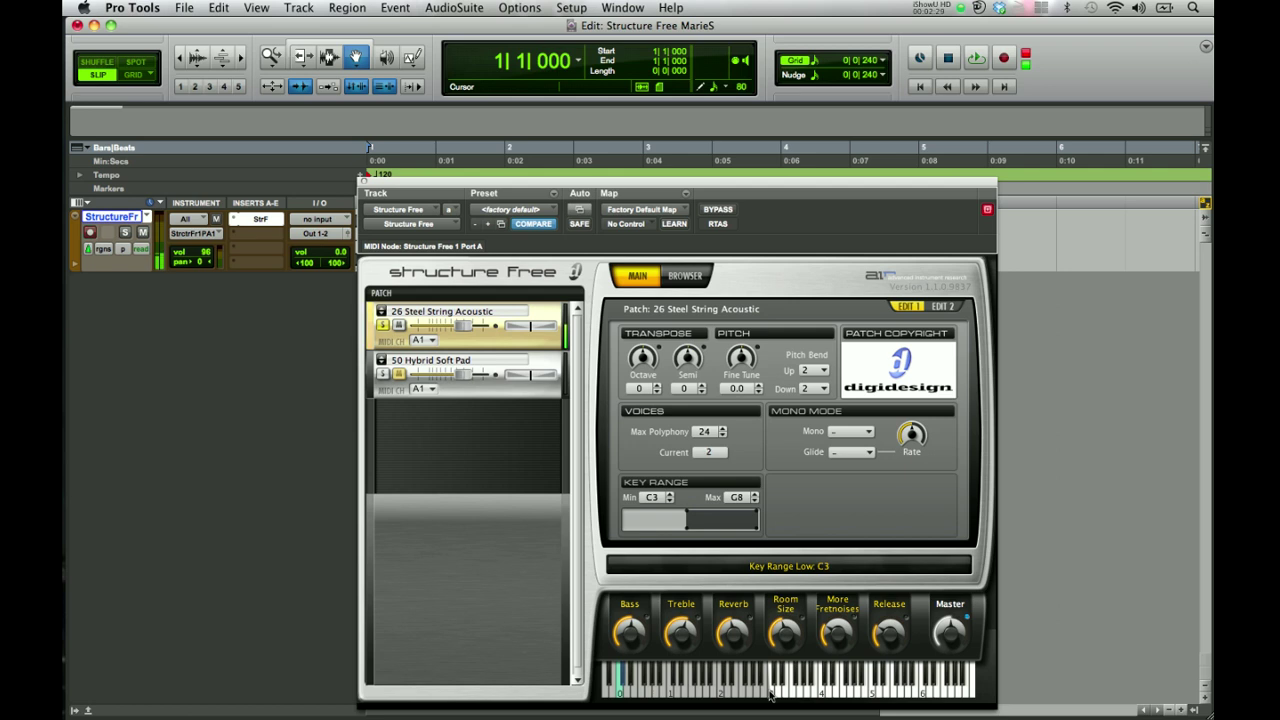
pyautogui.click(770, 690)
pyautogui.click(770, 680)
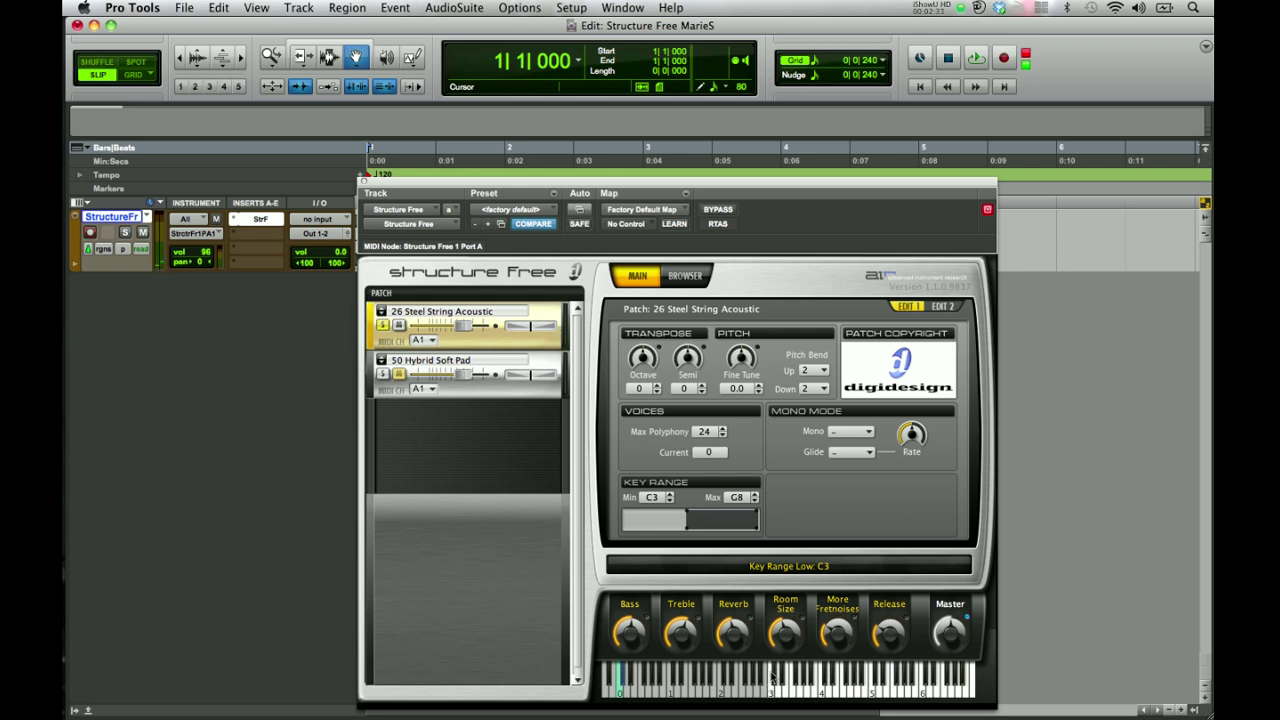
pyautogui.click(770, 678)
pyautogui.click(770, 678)
pyautogui.click(770, 678)
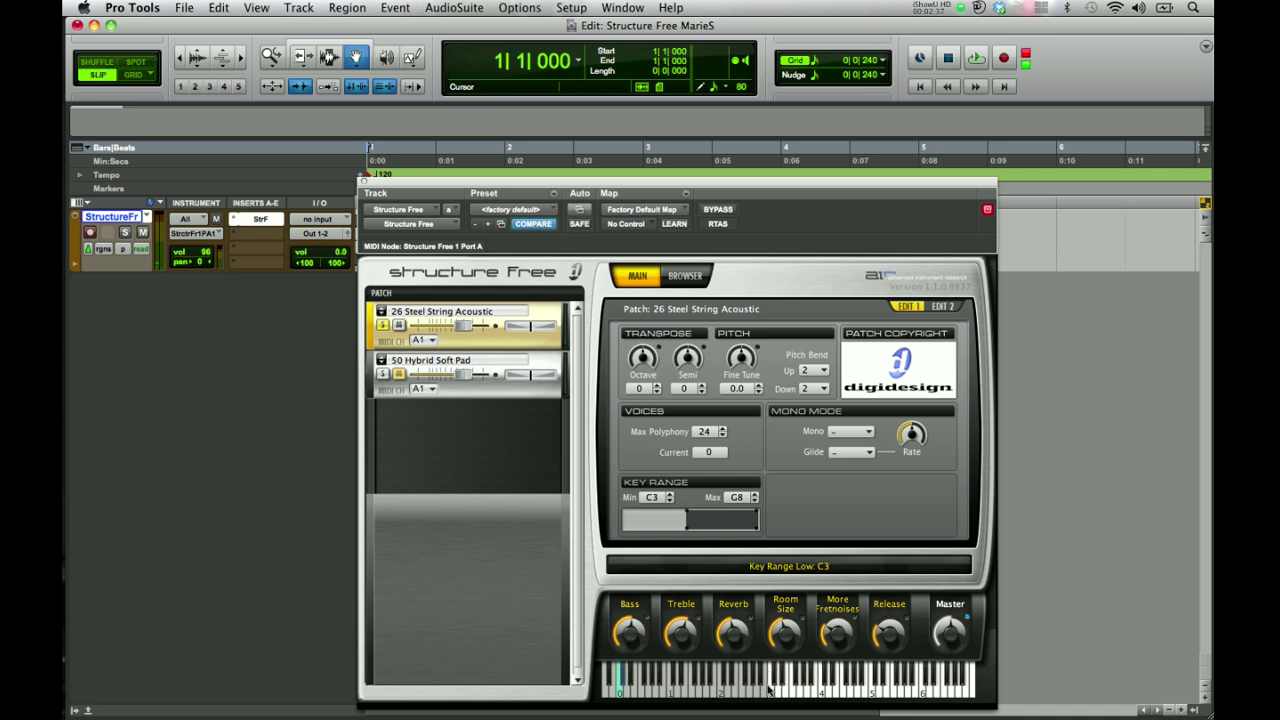
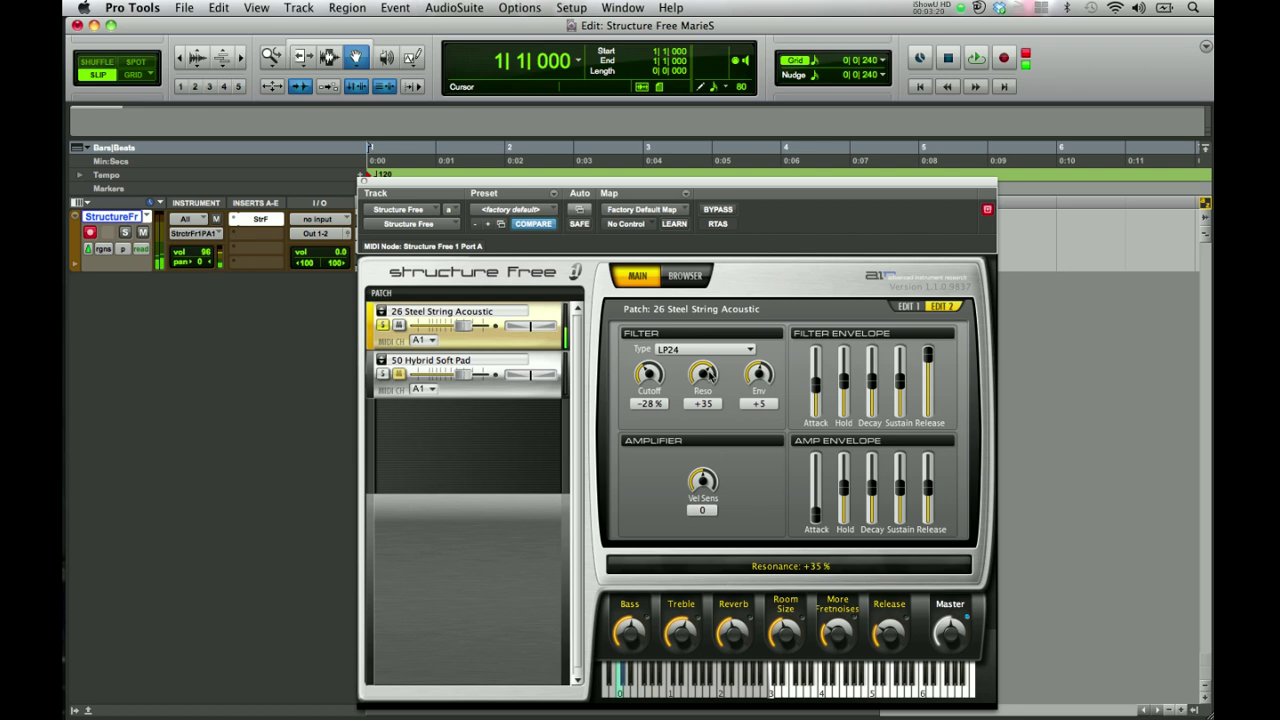
# Set the steel string patch's filter envelope depth to +12 %, filter attack to +1 % and filter release to +34 %.
pyautogui.moveTo(760, 372); pyautogui.dragTo(761, 366)
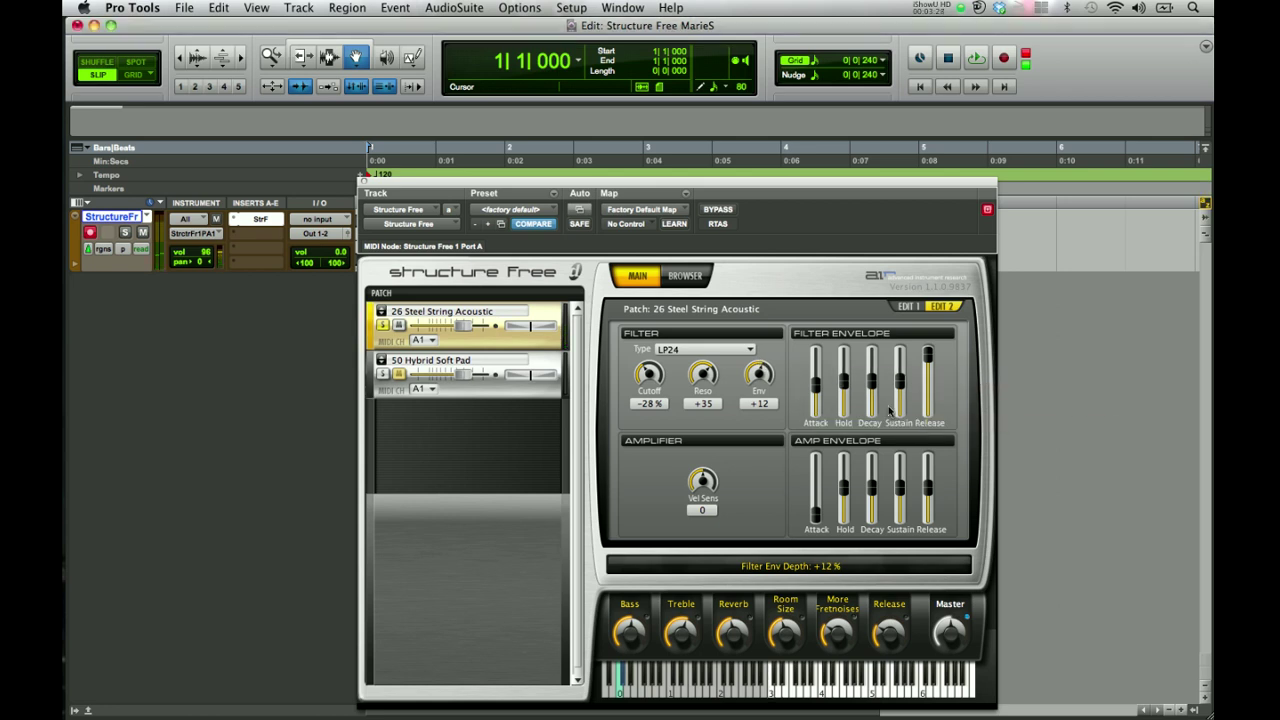
pyautogui.moveTo(815, 388)
pyautogui.mouseDown()
pyautogui.moveTo(826, 416)
pyautogui.moveTo(818, 335)
pyautogui.moveTo(816, 395)
pyautogui.moveTo(816, 383)
pyautogui.mouseUp()
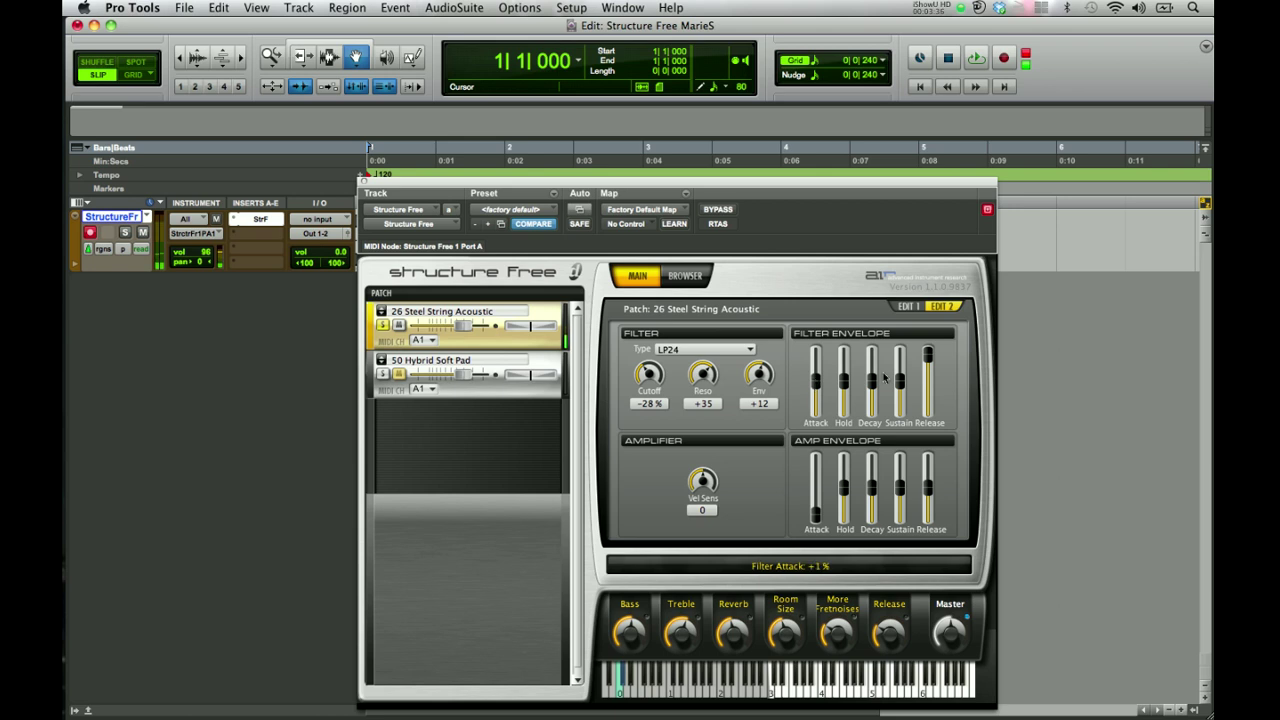
pyautogui.moveTo(931, 368)
pyautogui.mouseDown()
pyautogui.moveTo(929, 388)
pyautogui.moveTo(928, 375)
pyautogui.mouseUp()
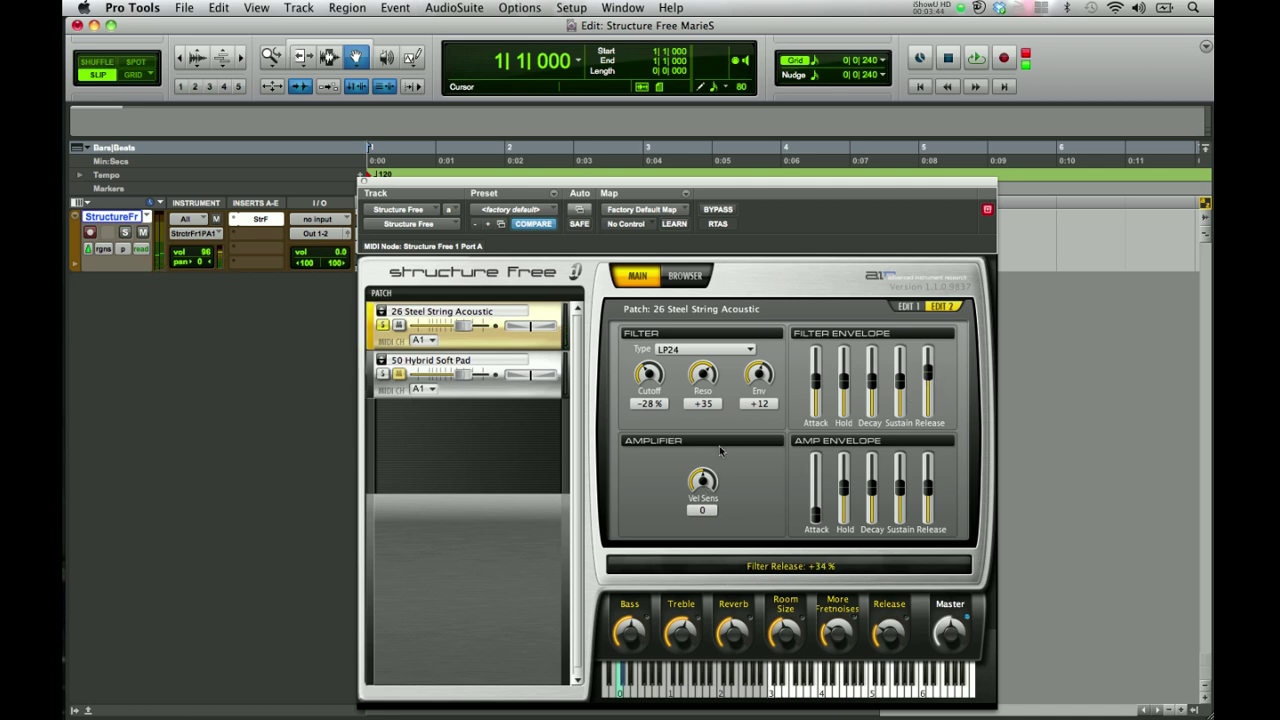
# Try the velocity sensitivity, and set the steel string patch's amp envelope attack to -13 % and release to +10 %.
pyautogui.moveTo(705, 480); pyautogui.dragTo(703, 476)
pyautogui.moveTo(812, 513)
pyautogui.mouseDown()
pyautogui.moveTo(811, 478)
pyautogui.moveTo(814, 499)
pyautogui.mouseUp()
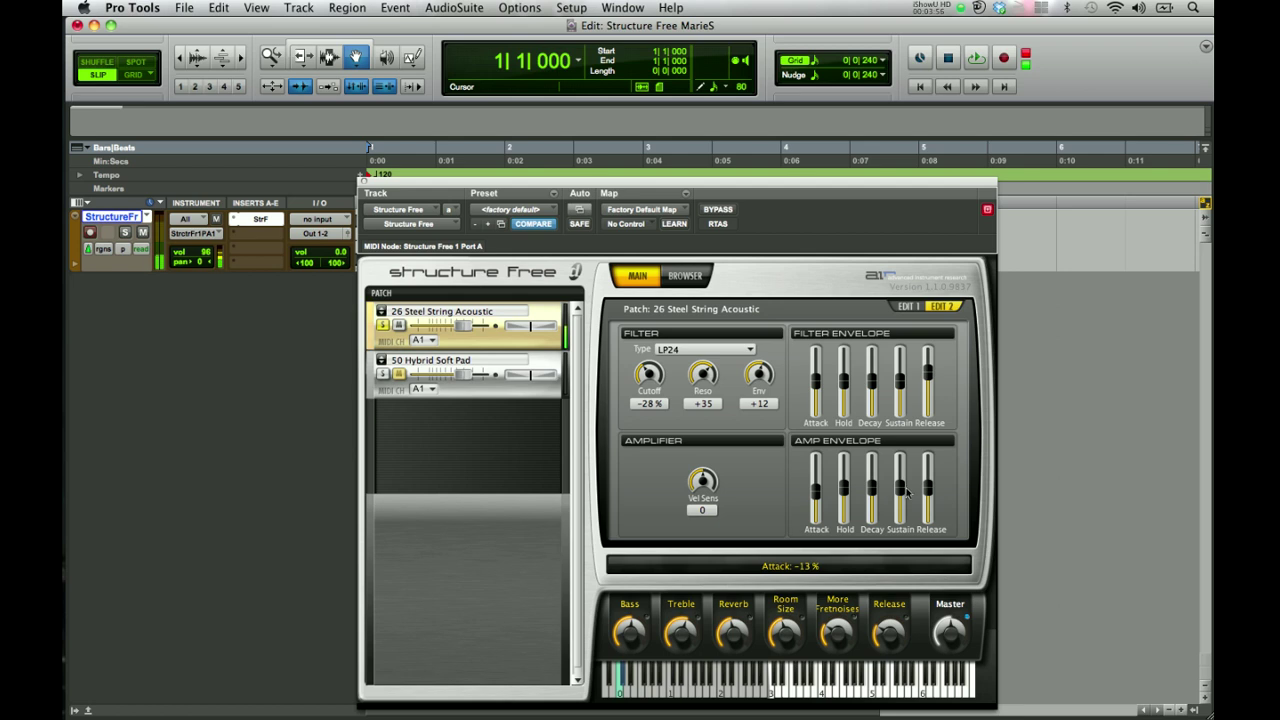
pyautogui.moveTo(928, 492); pyautogui.dragTo(930, 465)
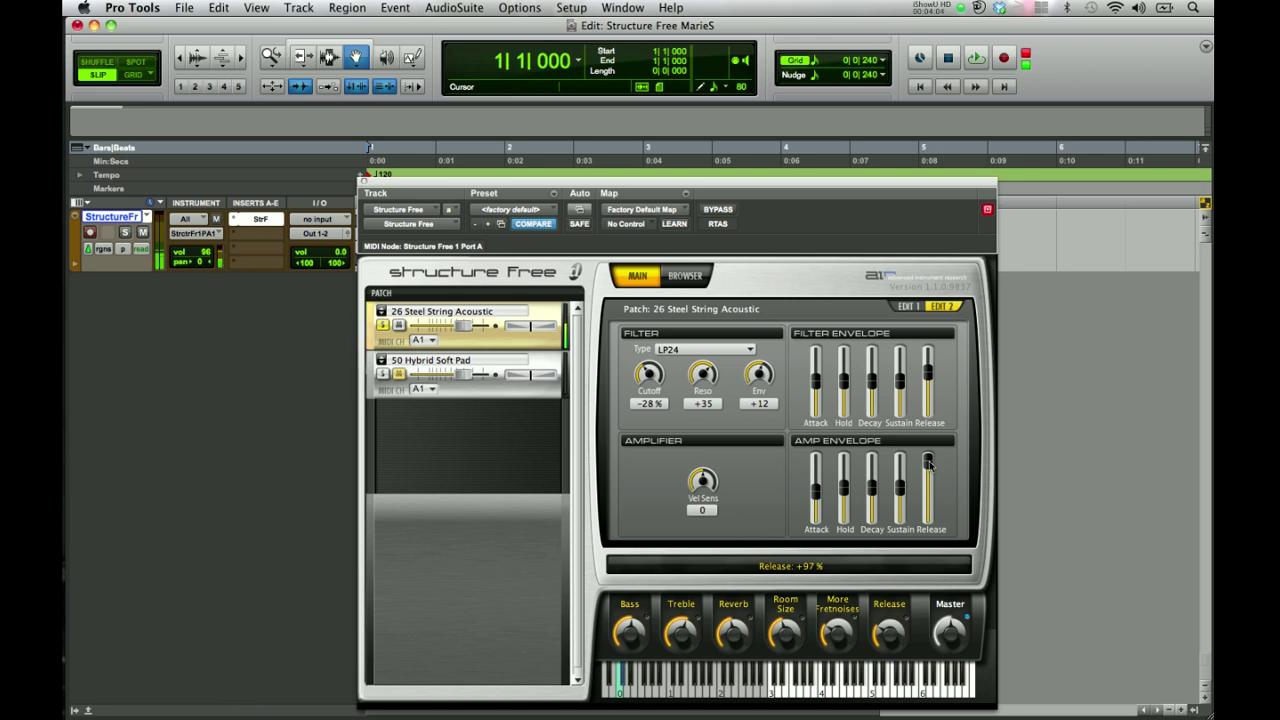
pyautogui.moveTo(929, 464)
pyautogui.mouseDown()
pyautogui.moveTo(929, 511)
pyautogui.moveTo(929, 486)
pyautogui.mouseUp()
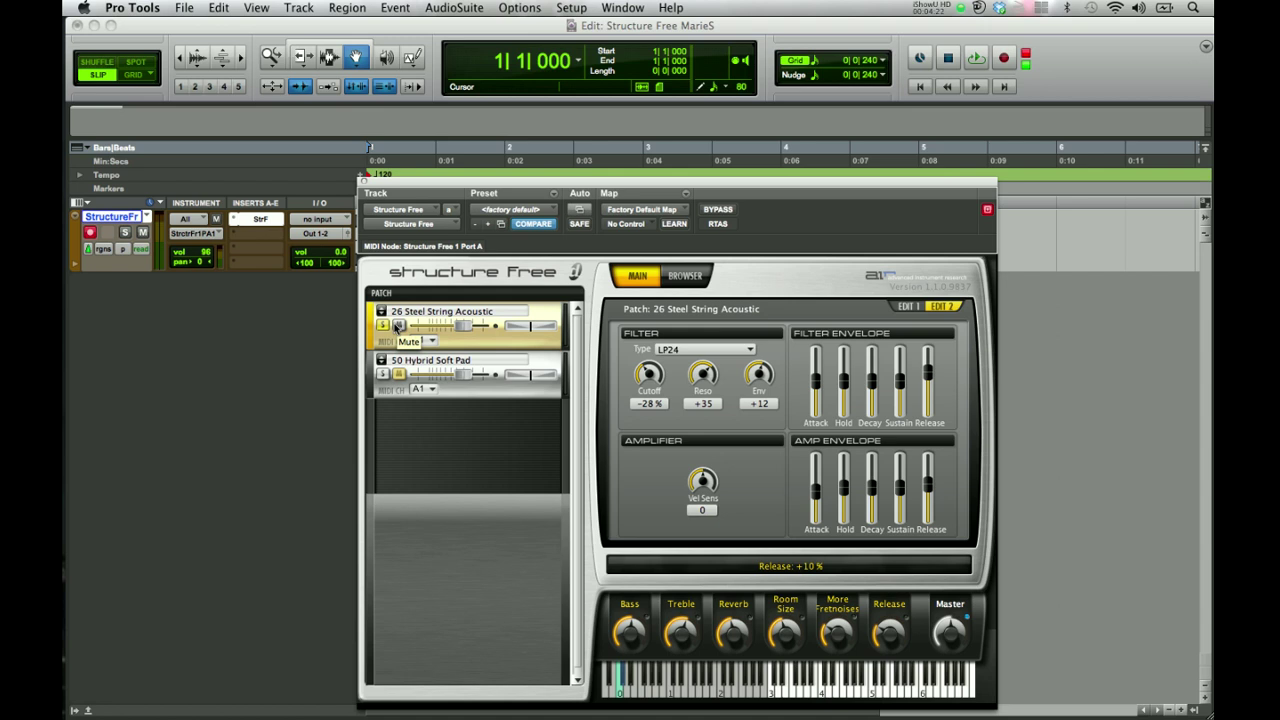
# Switch the solo from the steel string patch to 50 Hybrid Soft Pad and show the pad's transpose, voice and key range settings.
pyautogui.click(382, 326)
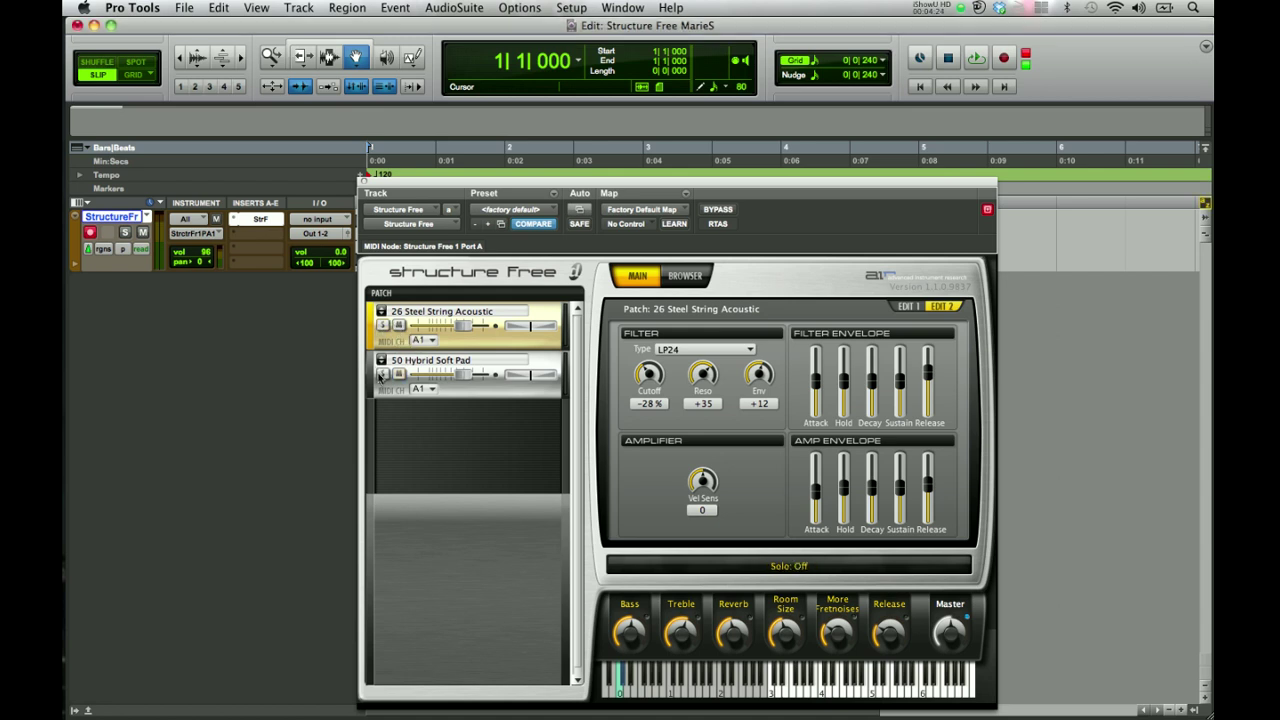
pyautogui.click(533, 394)
pyautogui.click(904, 307)
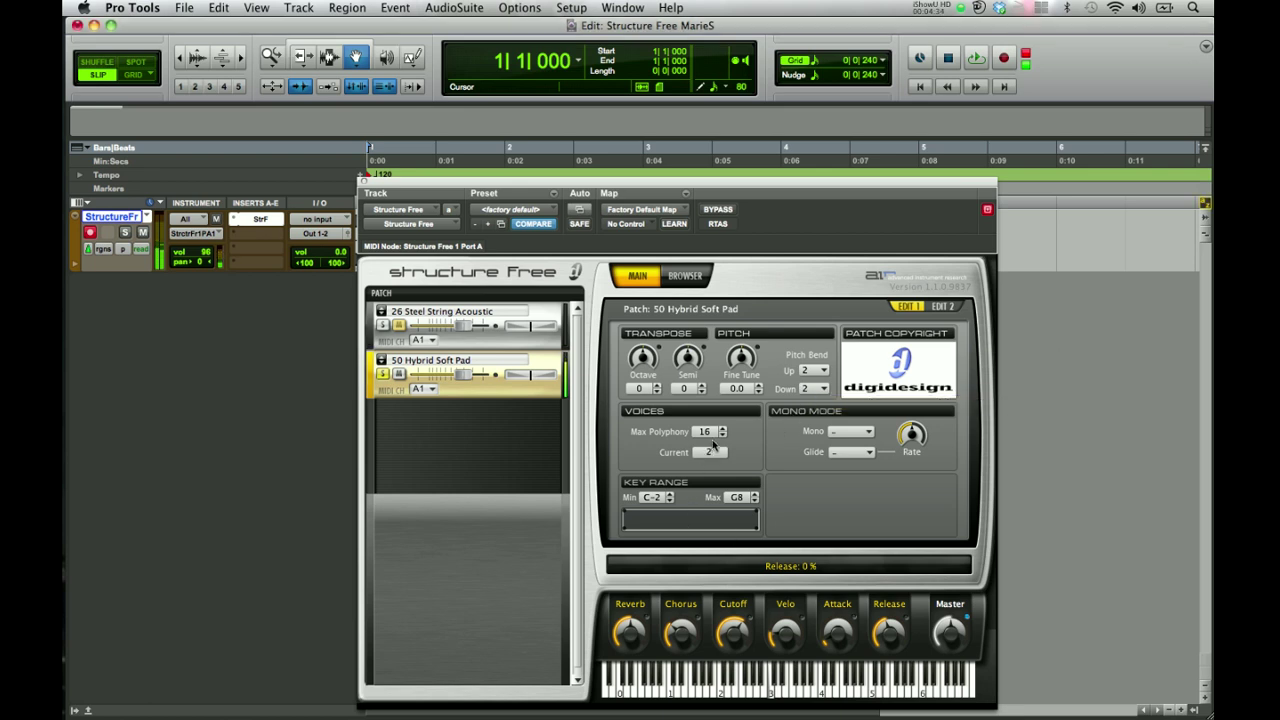
# Set the Hybrid Soft Pad's filter type to LP24, its cutoff to +6 % and its resonance to +13 %.
pyautogui.click(954, 306)
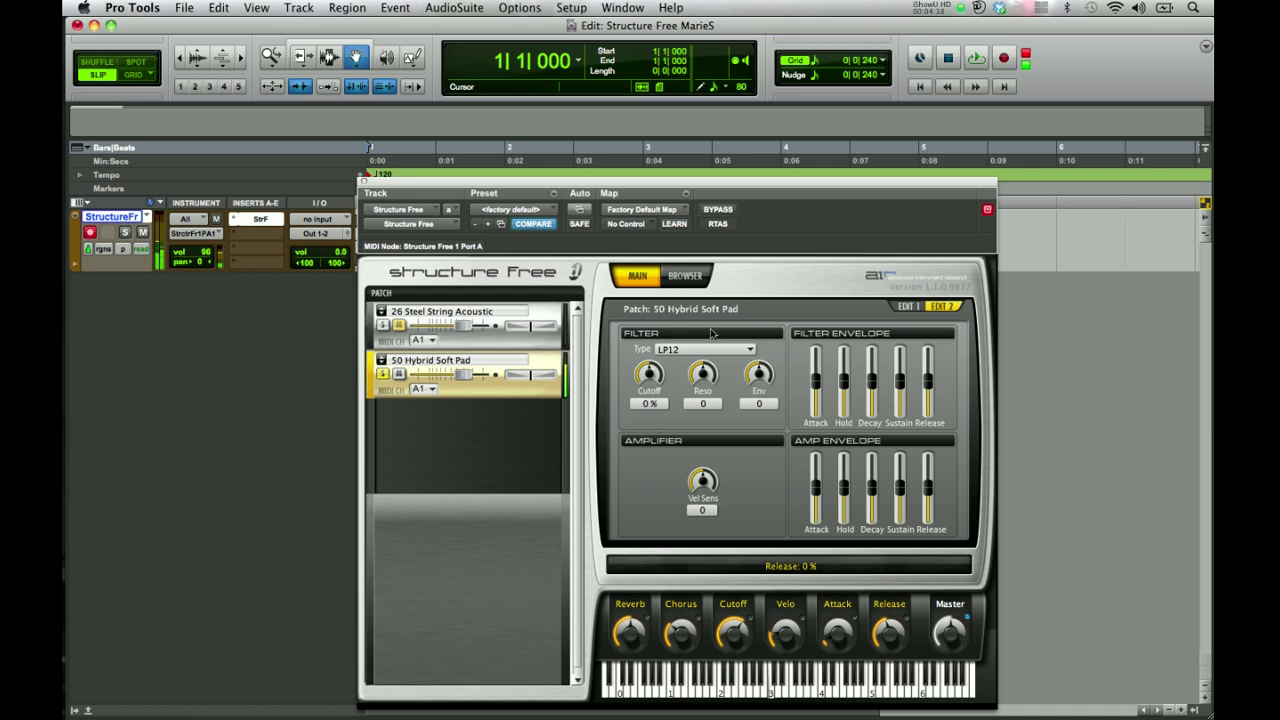
pyautogui.click(707, 354)
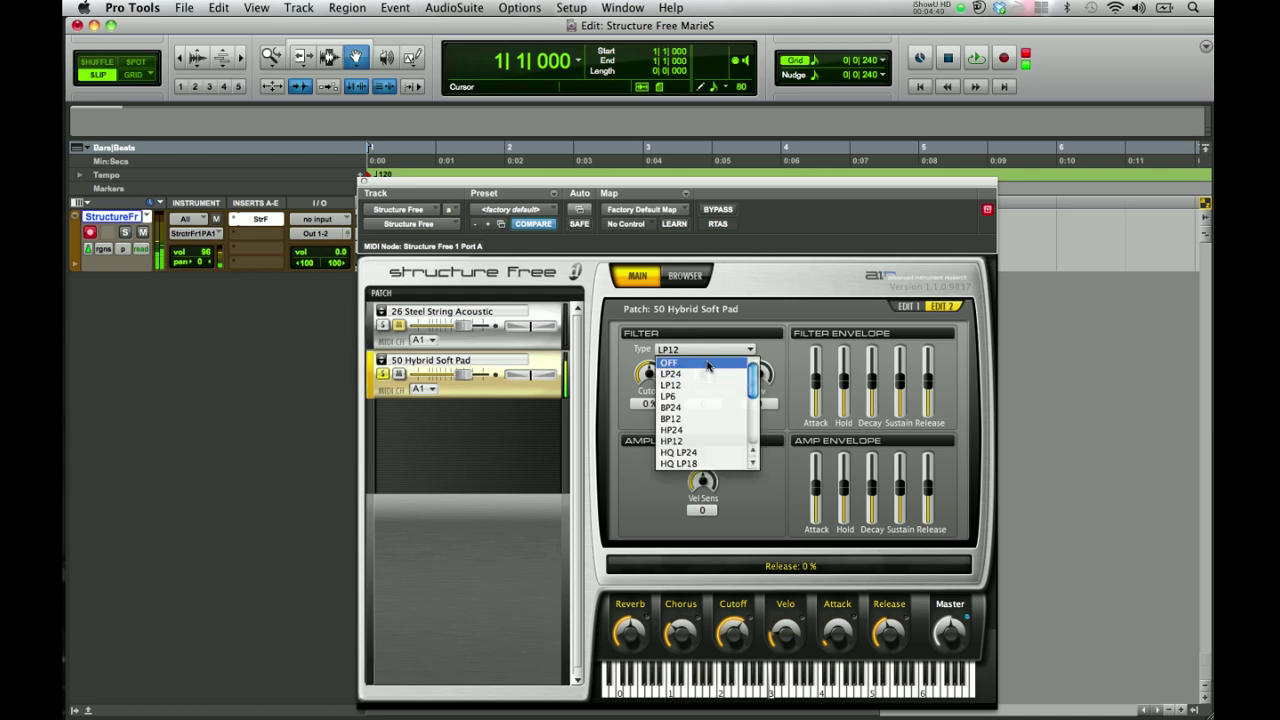
pyautogui.click(709, 364)
pyautogui.moveTo(656, 376); pyautogui.dragTo(704, 364)
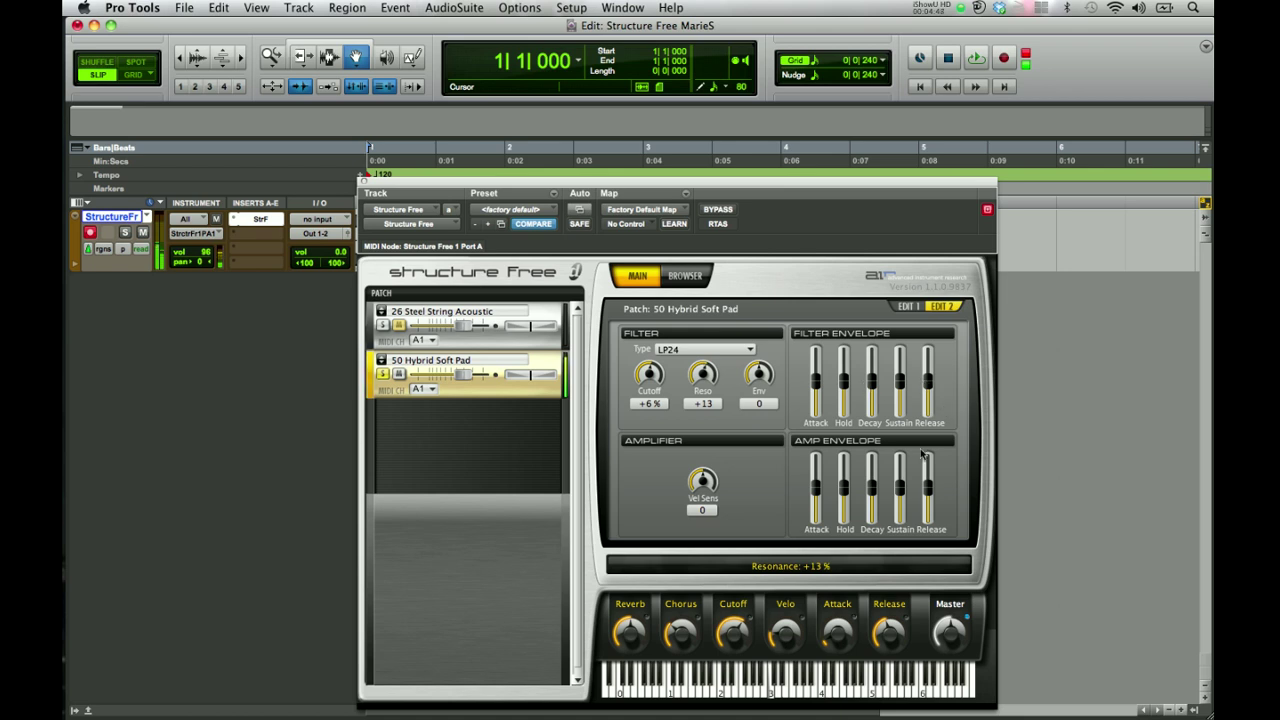
# Lower the Hybrid Soft Pad's amp envelope release slightly, set its attack to -28 %, and turn off the patch's solo.
pyautogui.moveTo(920, 497)
pyautogui.mouseDown()
pyautogui.moveTo(928, 488)
pyautogui.moveTo(929, 502)
pyautogui.mouseUp()
pyautogui.click(815, 489)
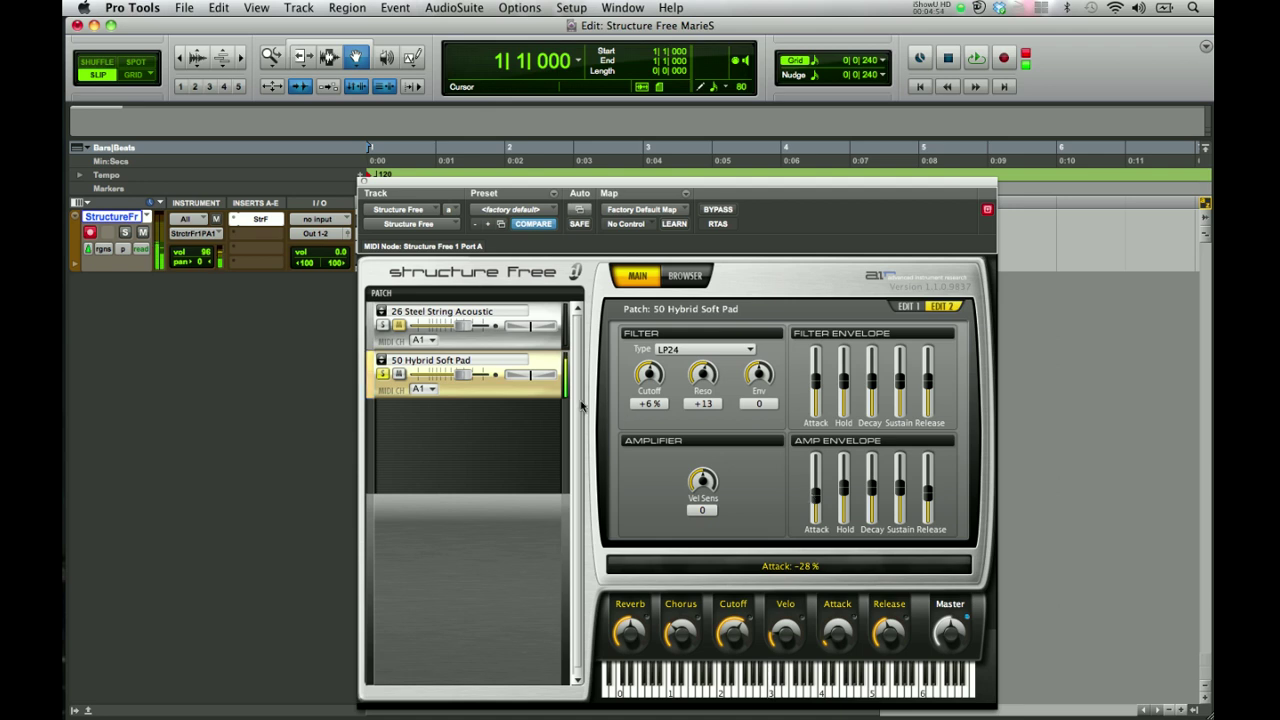
pyautogui.click(381, 374)
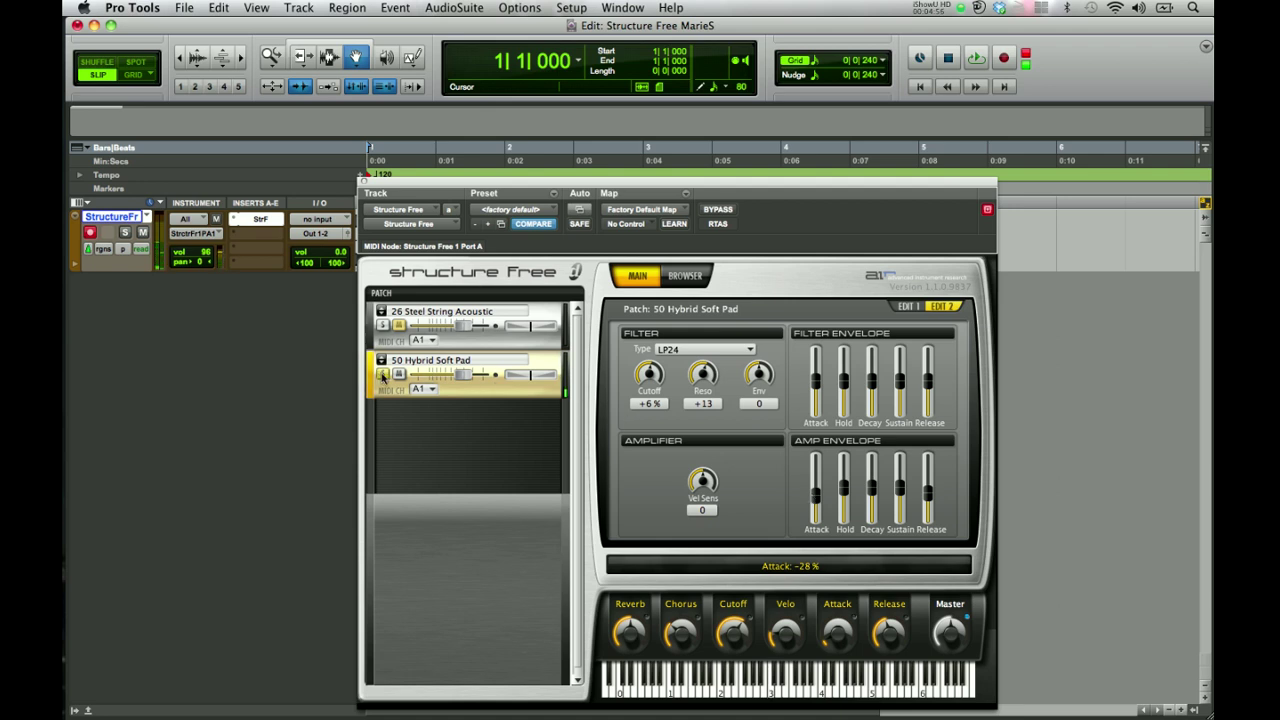
# Turn off the Hybrid Soft Pad's solo and lower the volume of both patches, setting the pad's level to -6.5 dB.
pyautogui.click(381, 374)
pyautogui.moveTo(463, 375); pyautogui.dragTo(450, 377)
pyautogui.moveTo(462, 326); pyautogui.dragTo(443, 327)
pyautogui.click(448, 370)
pyautogui.moveTo(449, 376); pyautogui.dragTo(450, 376)
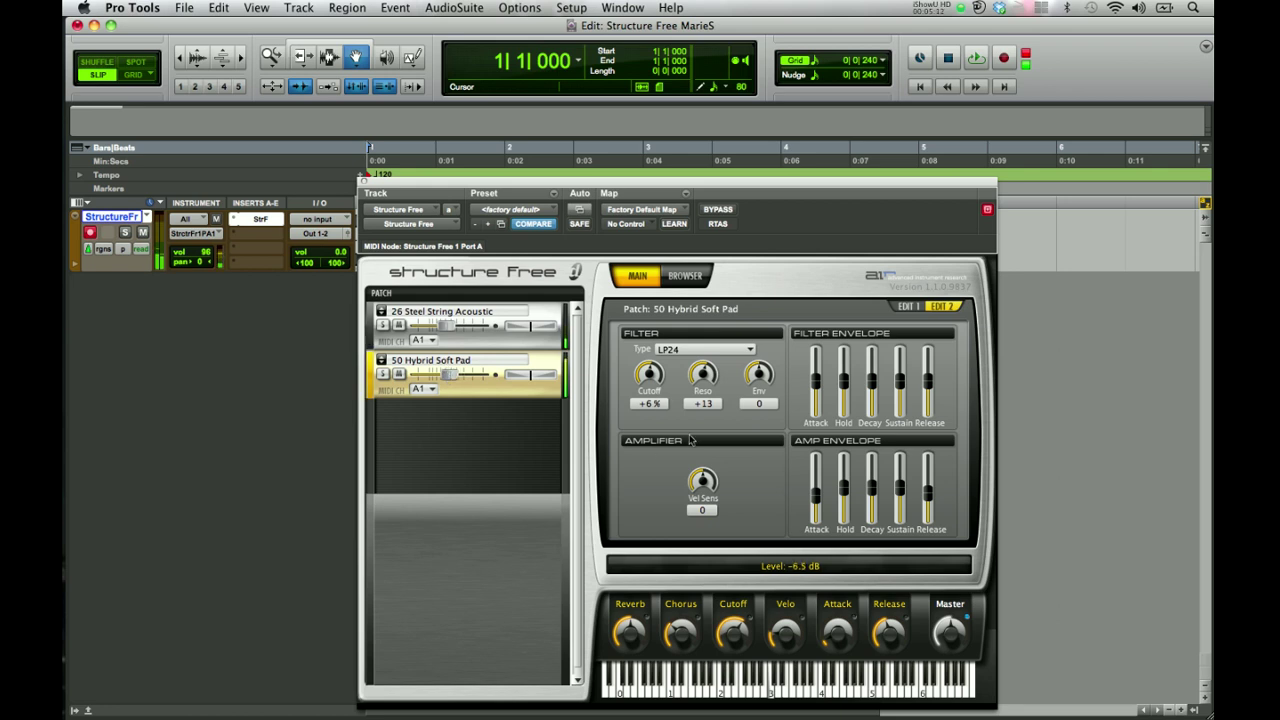
# Set the Hybrid Soft Pad's amp envelope attack to -37 % and release to +7 %, and lower its filter envelope attack.
pyautogui.moveTo(815, 492); pyautogui.dragTo(815, 485)
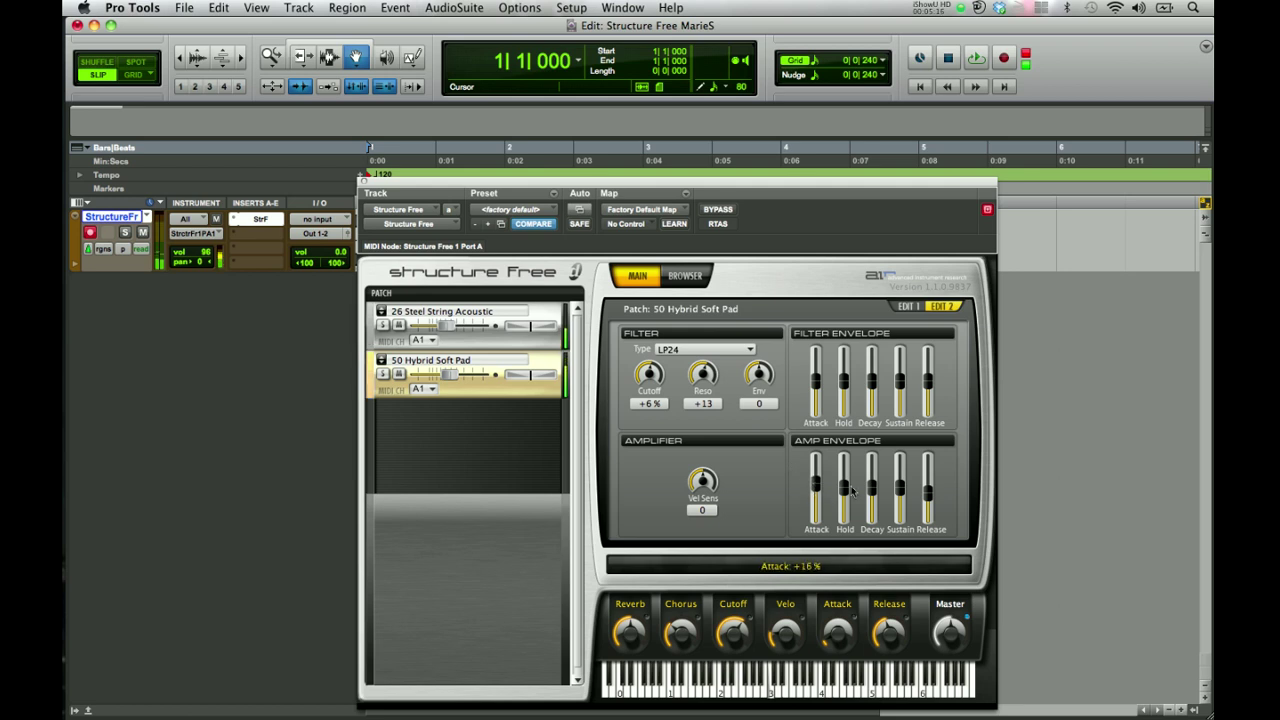
pyautogui.moveTo(929, 494); pyautogui.dragTo(929, 489)
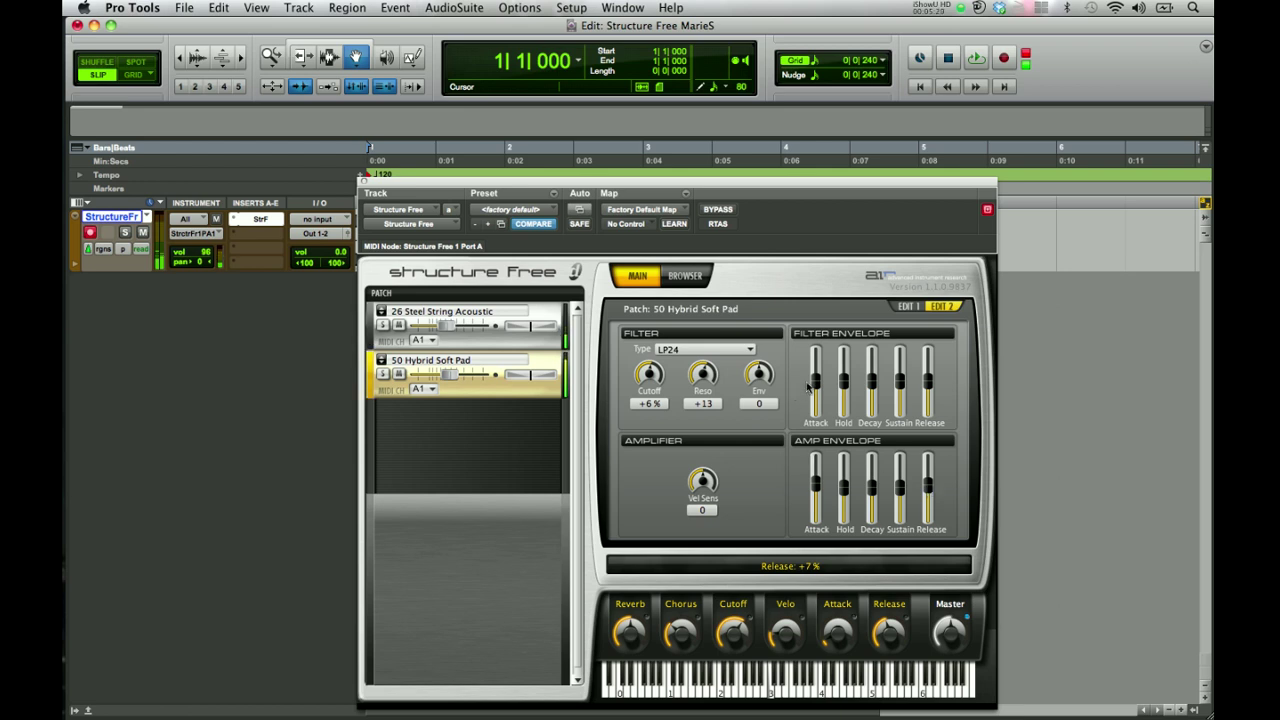
pyautogui.moveTo(815, 381); pyautogui.dragTo(814, 408)
pyautogui.moveTo(813, 495); pyautogui.dragTo(815, 503)
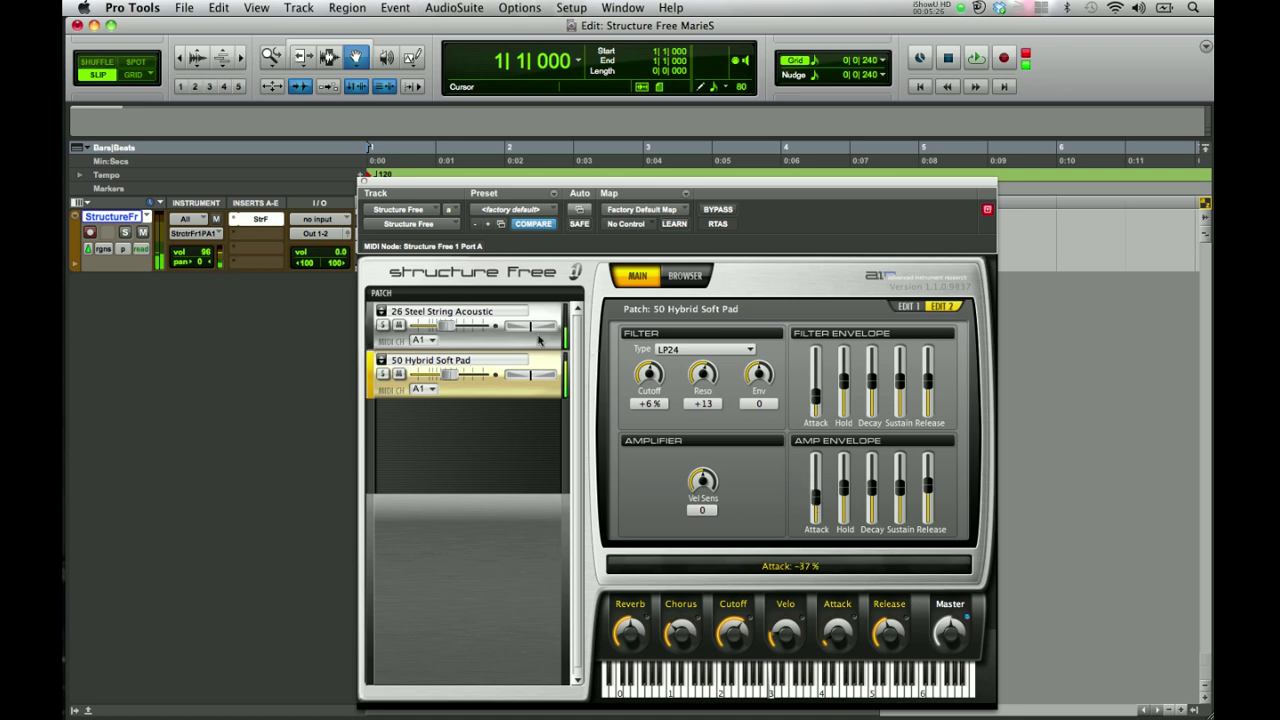
# Lower the steel string patch's filter envelope attack, set its amp envelope attack to -64 %, and set the Hybrid Soft Pad's level to -11.6 dB.
pyautogui.click(490, 338)
pyautogui.moveTo(816, 380); pyautogui.dragTo(816, 396)
pyautogui.moveTo(816, 503); pyautogui.dragTo(817, 508)
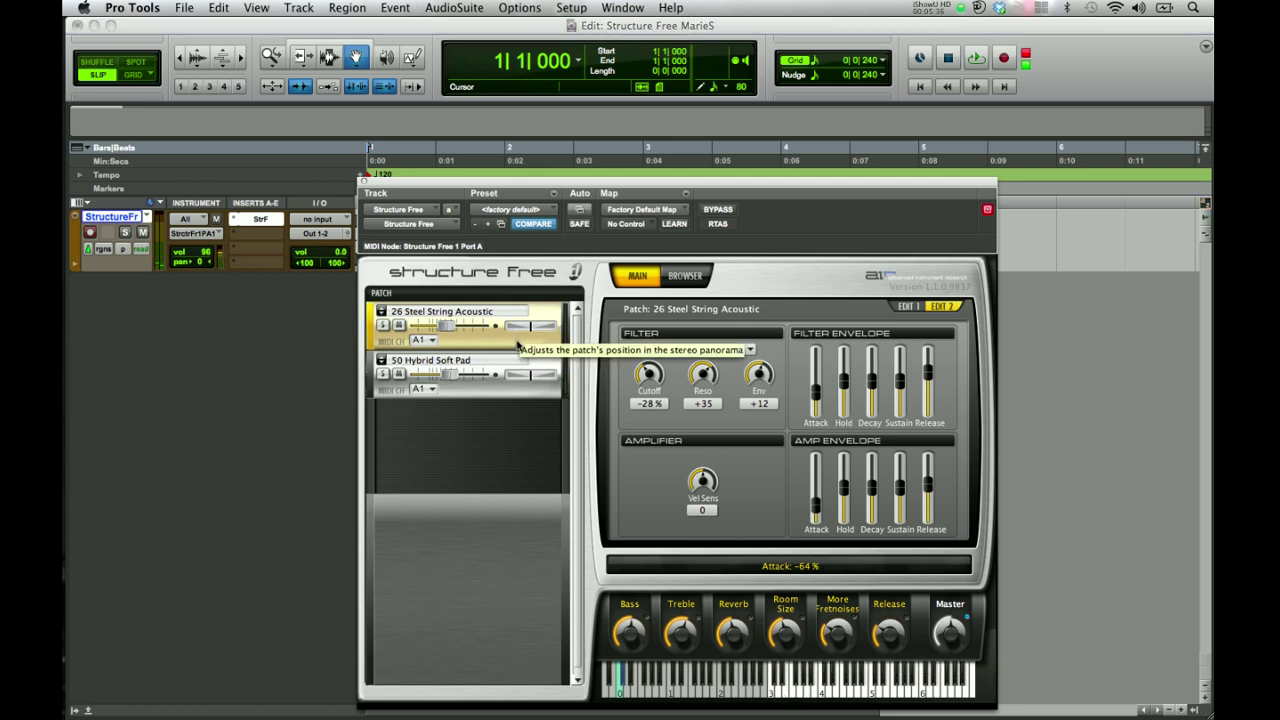
pyautogui.moveTo(452, 376); pyautogui.dragTo(442, 376)
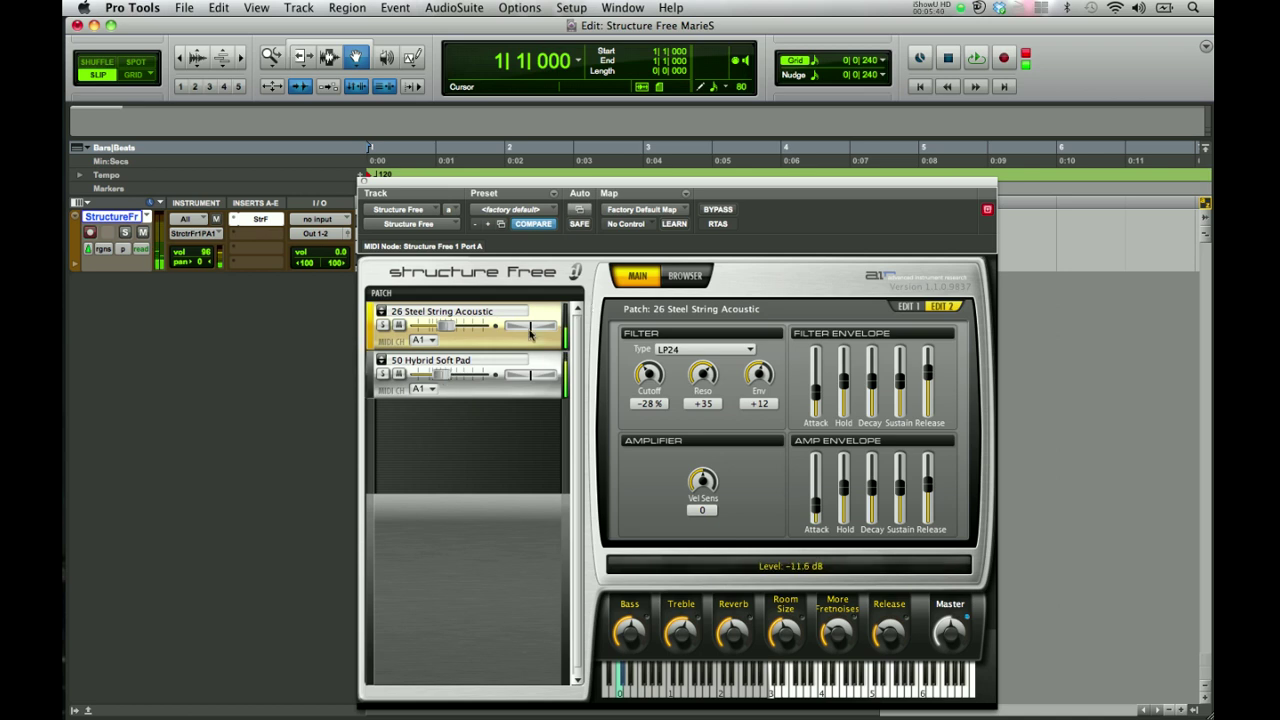
# Try panning the steel string patch slightly left and the Hybrid Soft Pad to R 9, and return both to centre.
pyautogui.moveTo(531, 335); pyautogui.dragTo(524, 327)
pyautogui.moveTo(521, 382); pyautogui.dragTo(532, 380)
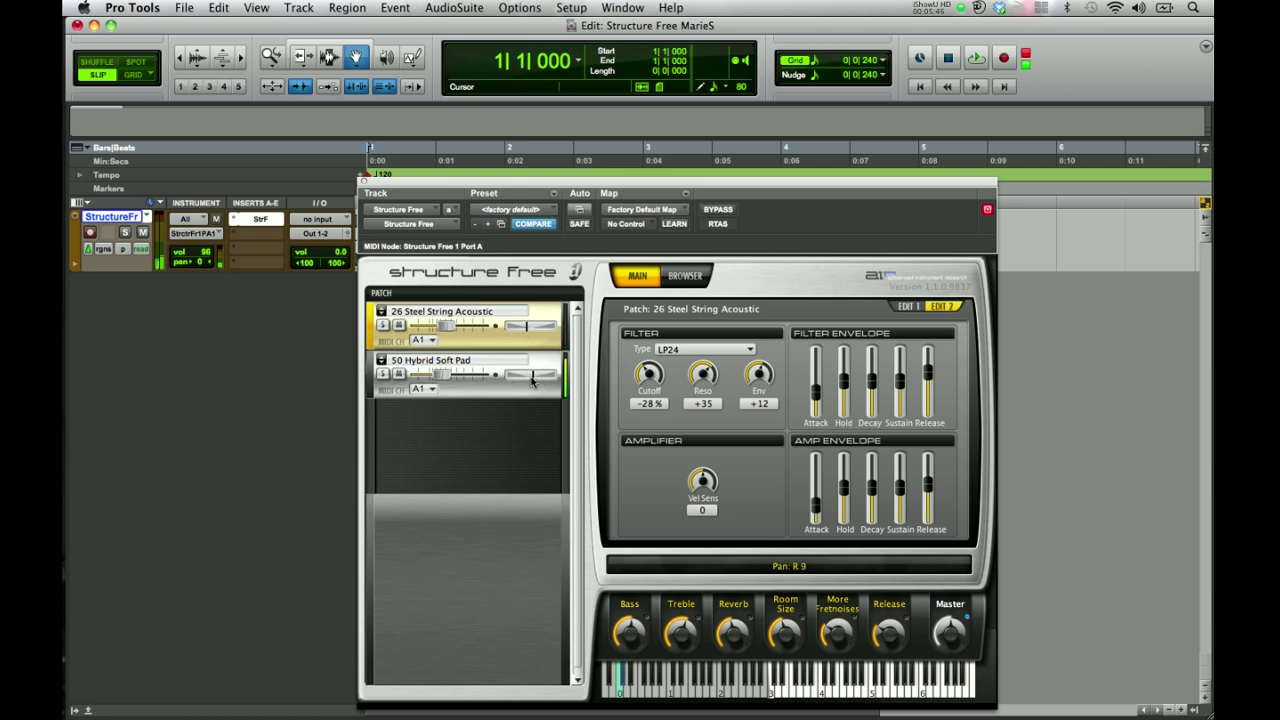
pyautogui.moveTo(528, 328); pyautogui.dragTo(531, 332)
pyautogui.click(532, 380)
# Move the plug-in window up, solo the steel string patch, and adjust its Bass, Treble and Reverb, with Room Size at 83 %.
pyautogui.moveTo(418, 186); pyautogui.dragTo(368, 122)
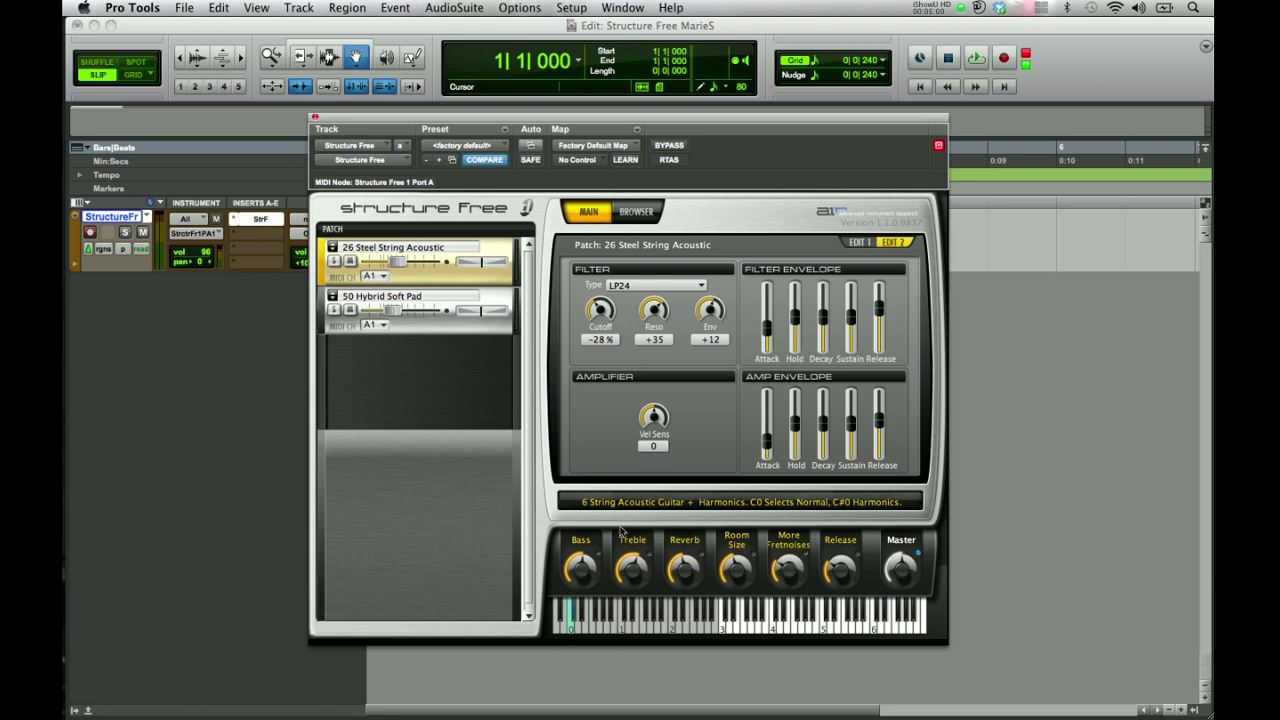
pyautogui.click(334, 262)
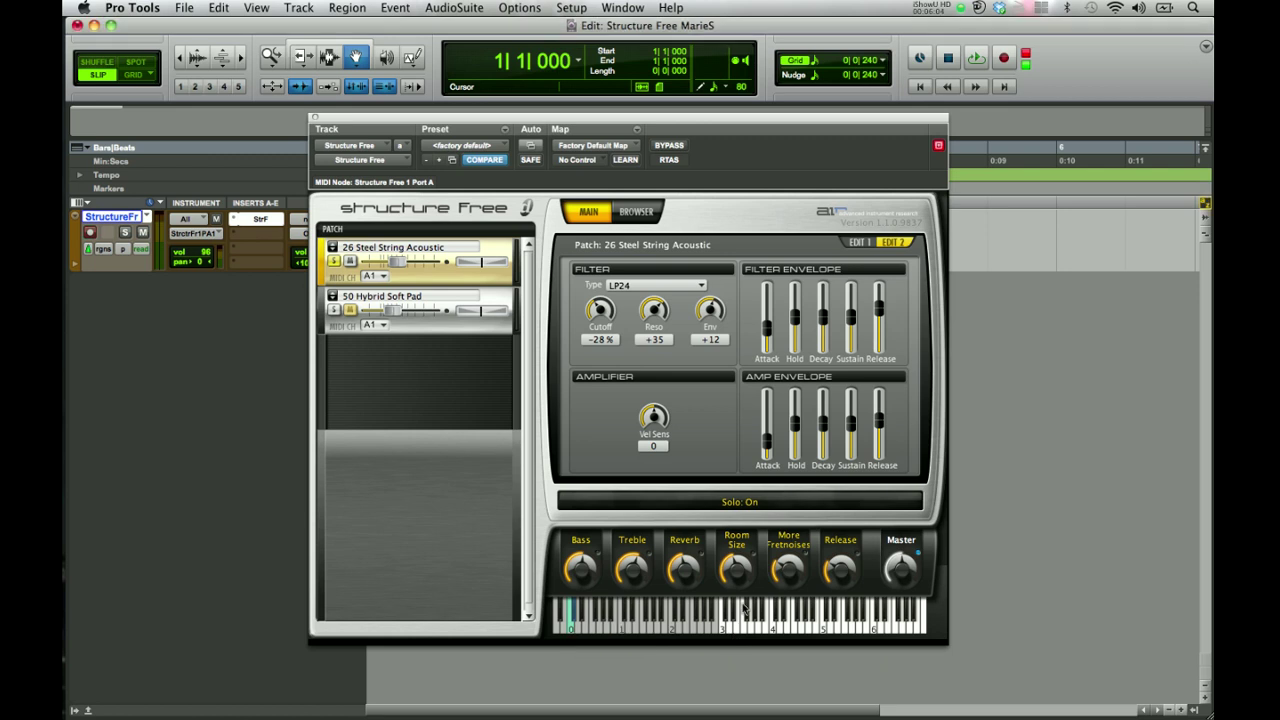
pyautogui.moveTo(582, 575)
pyautogui.moveTo(570, 552); pyautogui.dragTo(648, 572)
pyautogui.moveTo(636, 567)
pyautogui.moveTo(692, 562)
pyautogui.moveTo(740, 560)
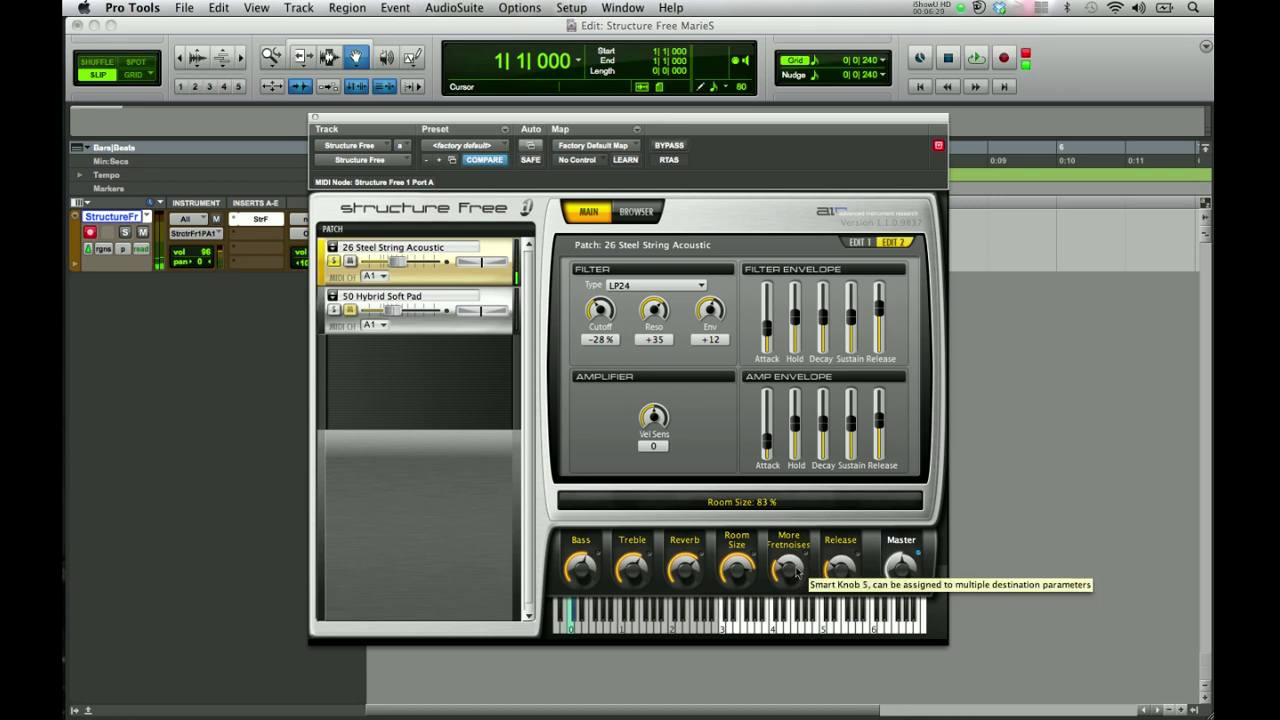
# Adjust the steel string patch's More Fretnoises amount, set its Release to 61 %, and set the master volume to +4.9 dB.
pyautogui.moveTo(797, 568)
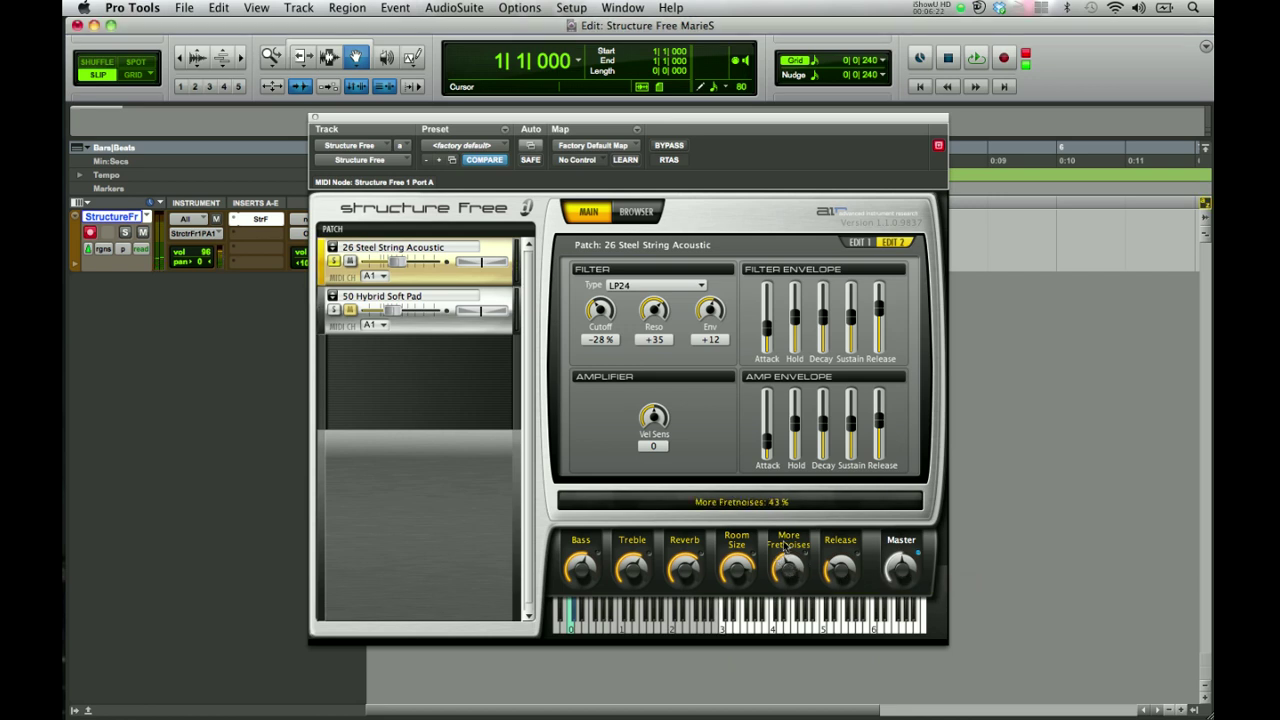
pyautogui.moveTo(784, 555); pyautogui.dragTo(788, 563)
pyautogui.moveTo(846, 560)
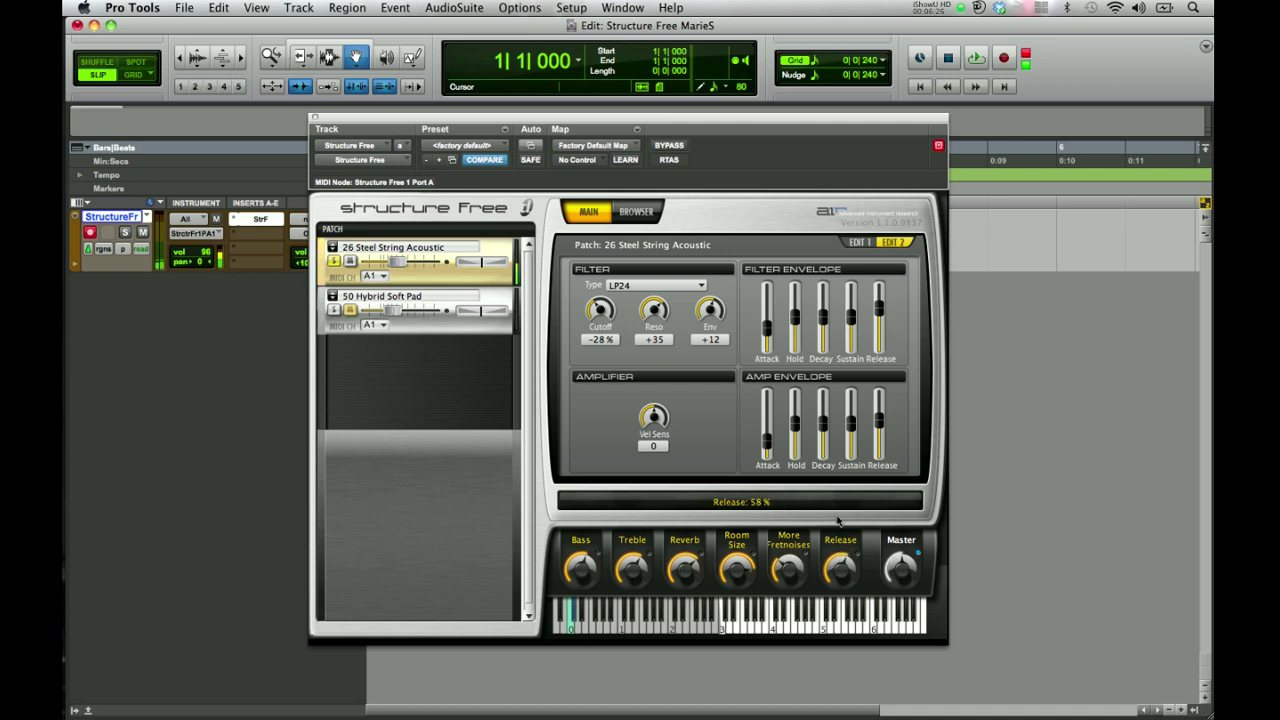
pyautogui.moveTo(838, 520); pyautogui.dragTo(838, 514)
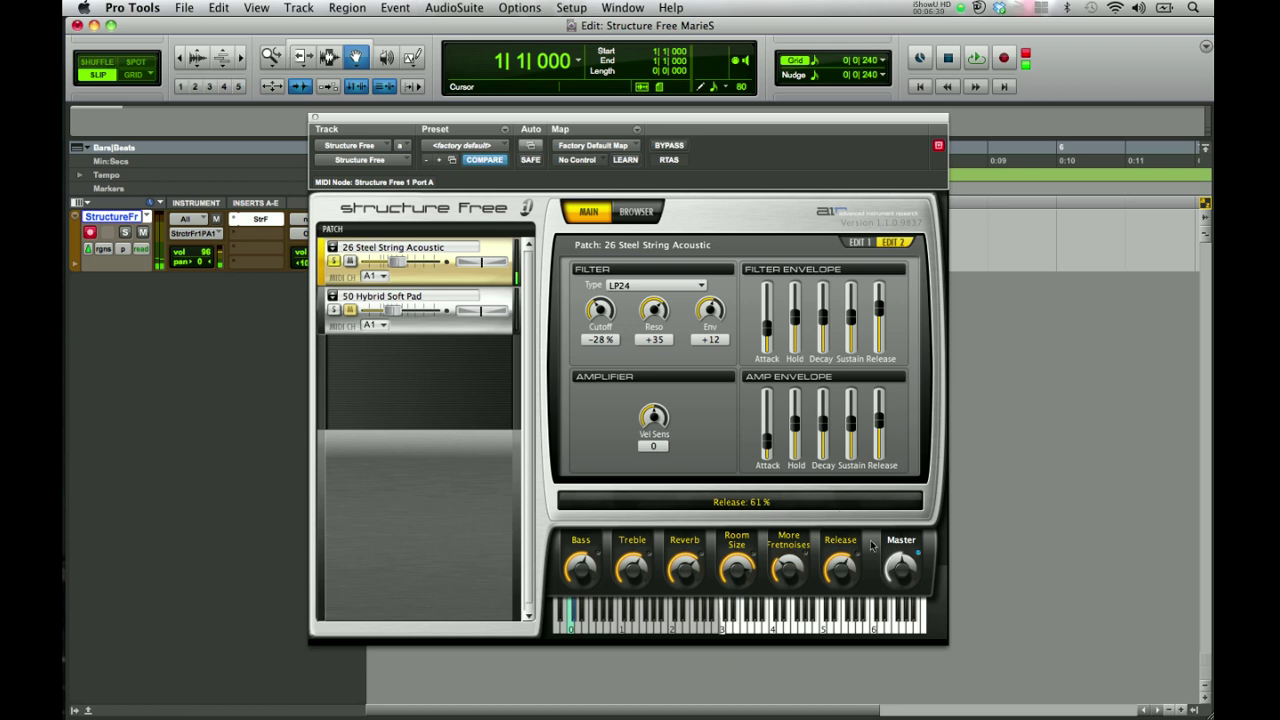
pyautogui.moveTo(906, 588); pyautogui.dragTo(898, 560)
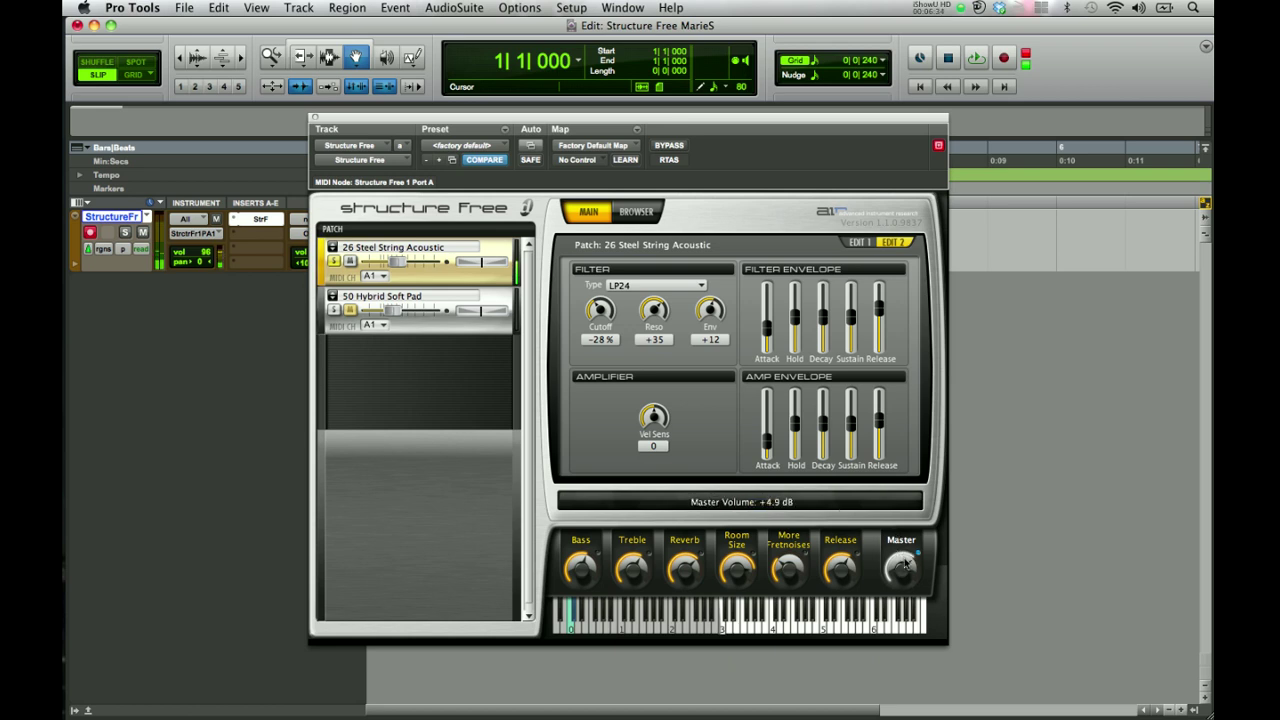
# Switch the solo from the steel string patch to 50 Hybrid Soft Pad and audition notes on the virtual keyboard.
pyautogui.click(461, 329)
pyautogui.click(336, 262)
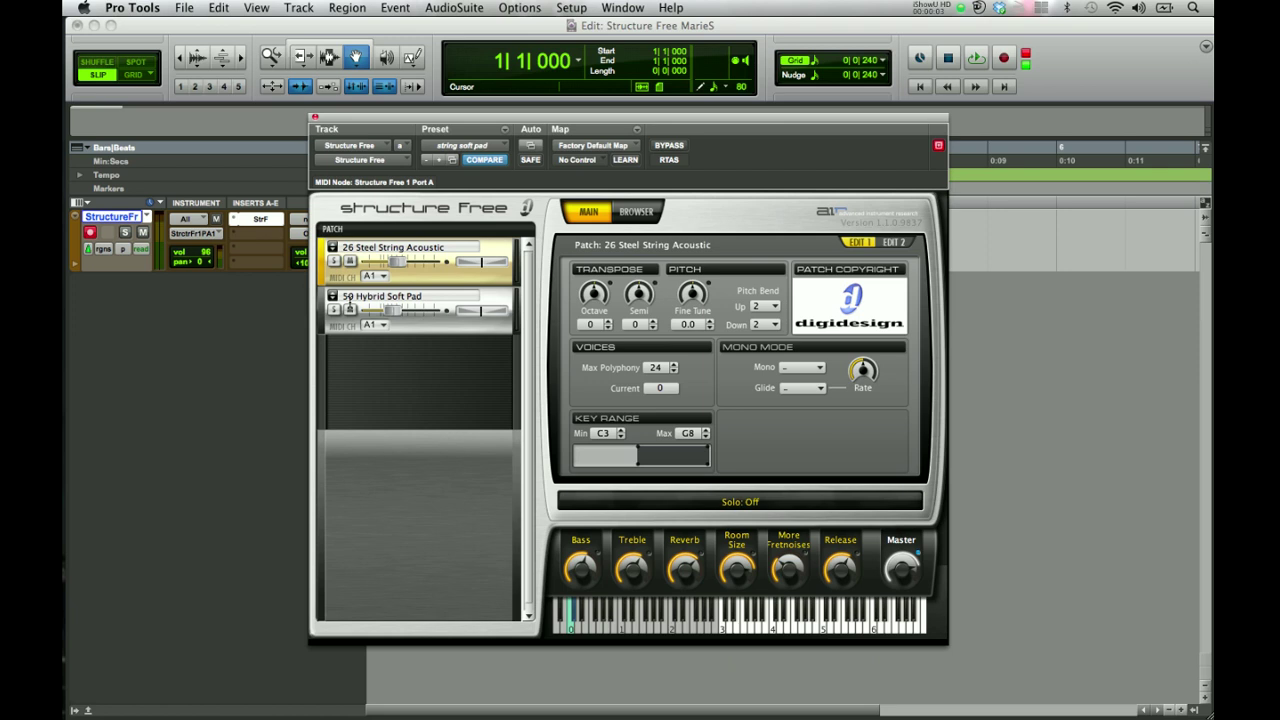
pyautogui.click(447, 341)
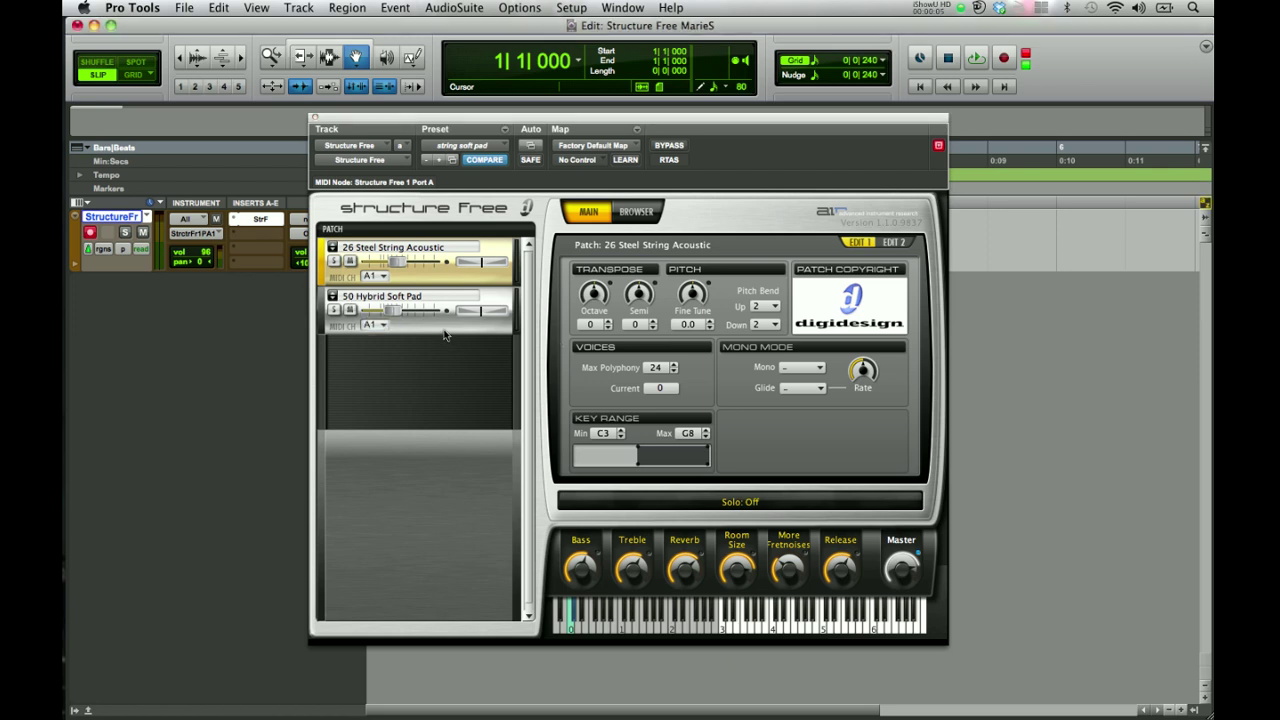
pyautogui.click(445, 332)
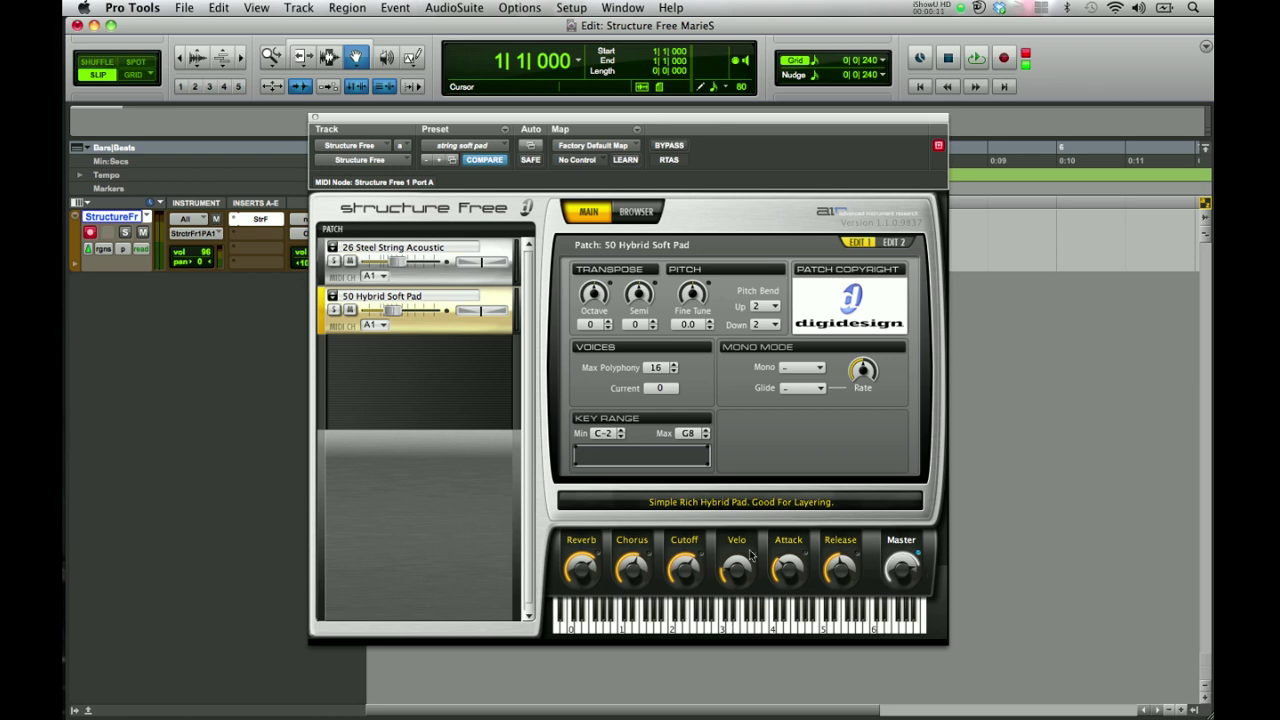
pyautogui.click(333, 309)
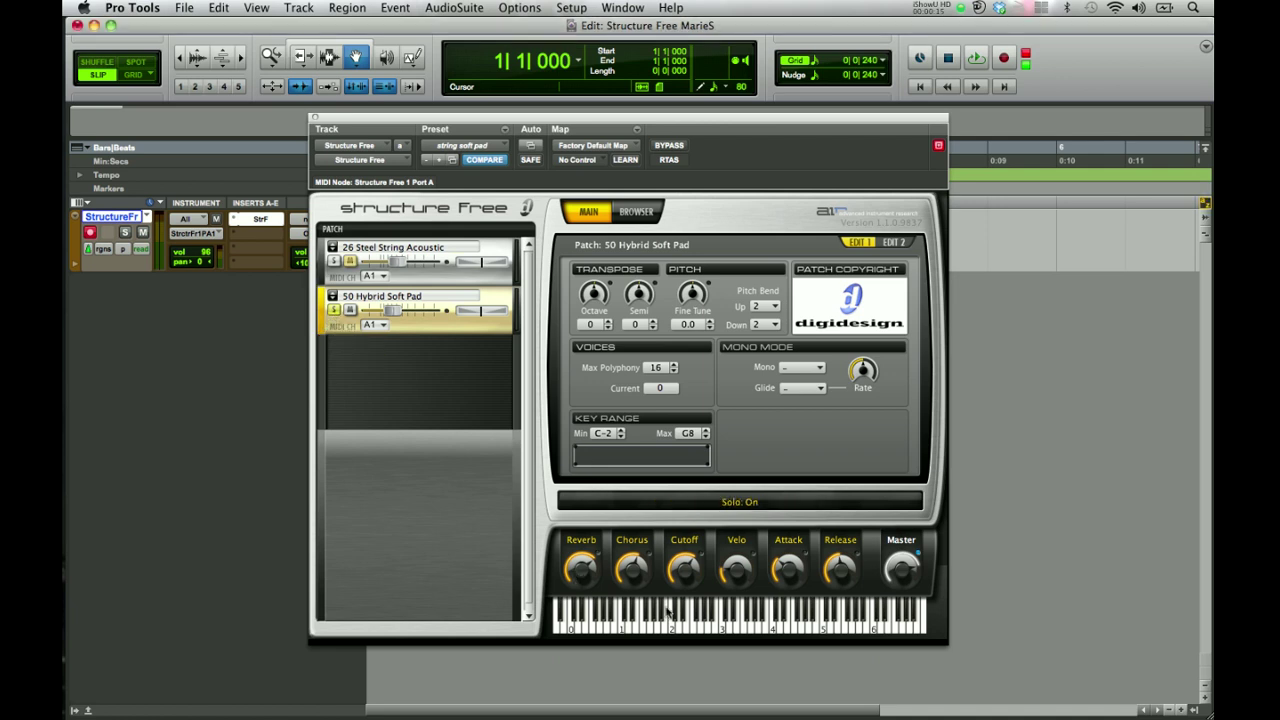
pyautogui.click(678, 628)
pyautogui.click(673, 625)
# Set the Hybrid Soft Pad's Reverb to 56 % and Chorus to 53 %, with master volume at +5.3 dB, and turn off its solo.
pyautogui.moveTo(588, 558); pyautogui.dragTo(587, 596)
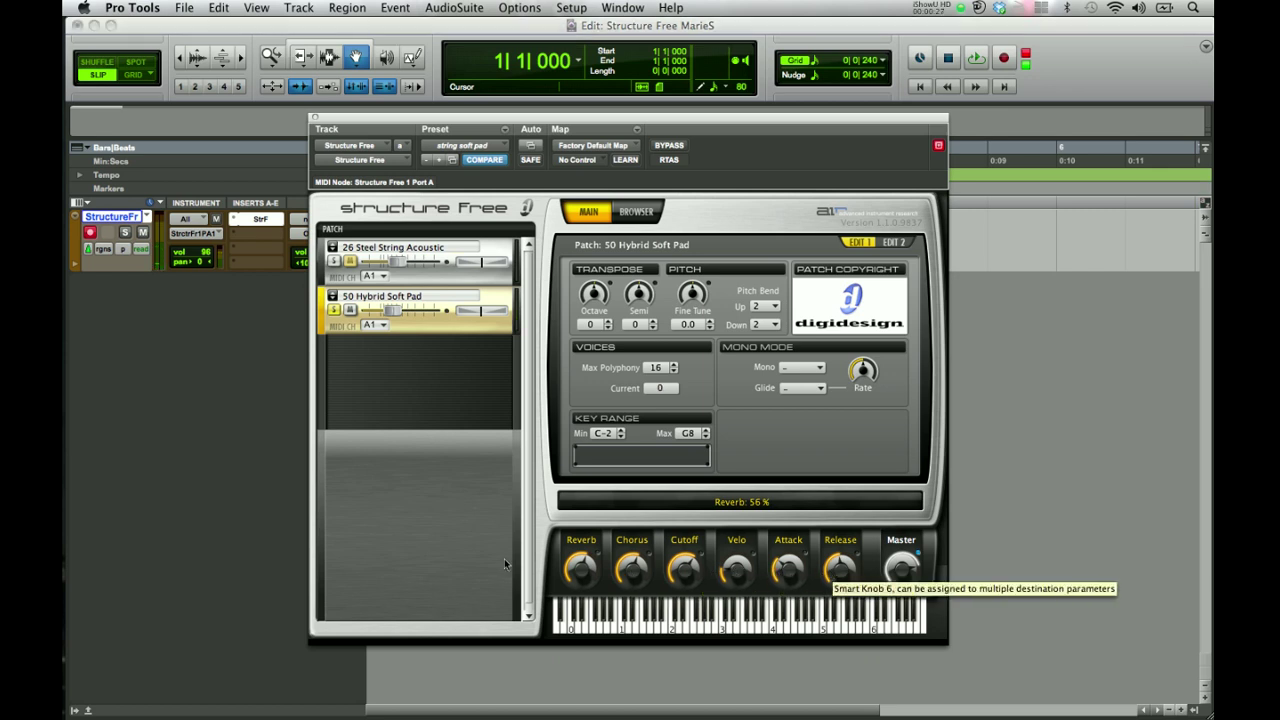
pyautogui.click(848, 612)
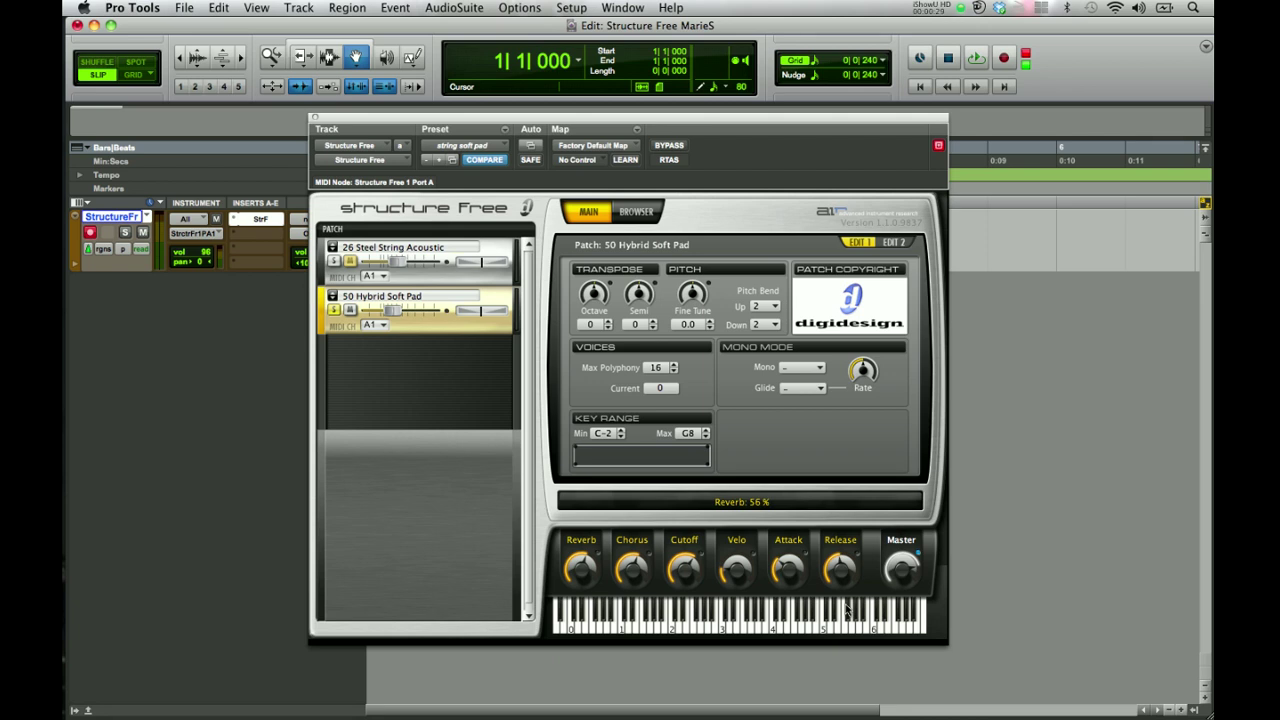
pyautogui.click(897, 572)
pyautogui.moveTo(897, 572); pyautogui.dragTo(895, 585)
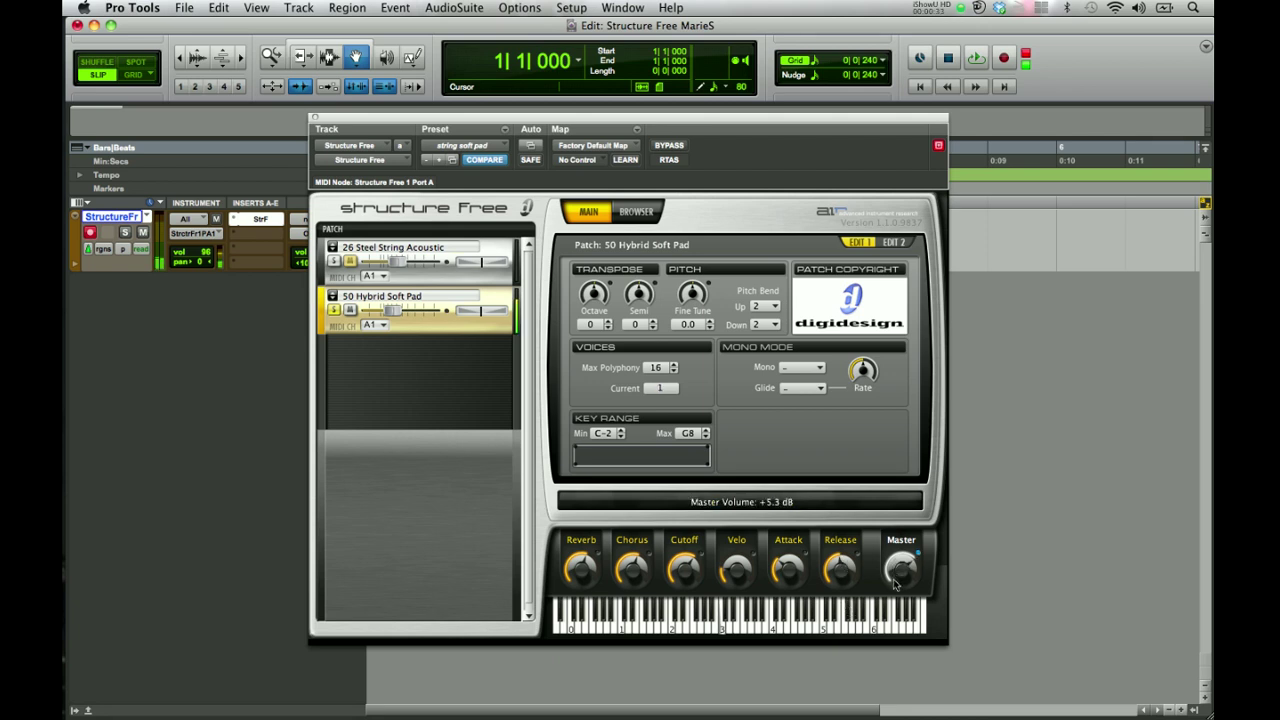
pyautogui.moveTo(680, 577); pyautogui.dragTo(627, 586)
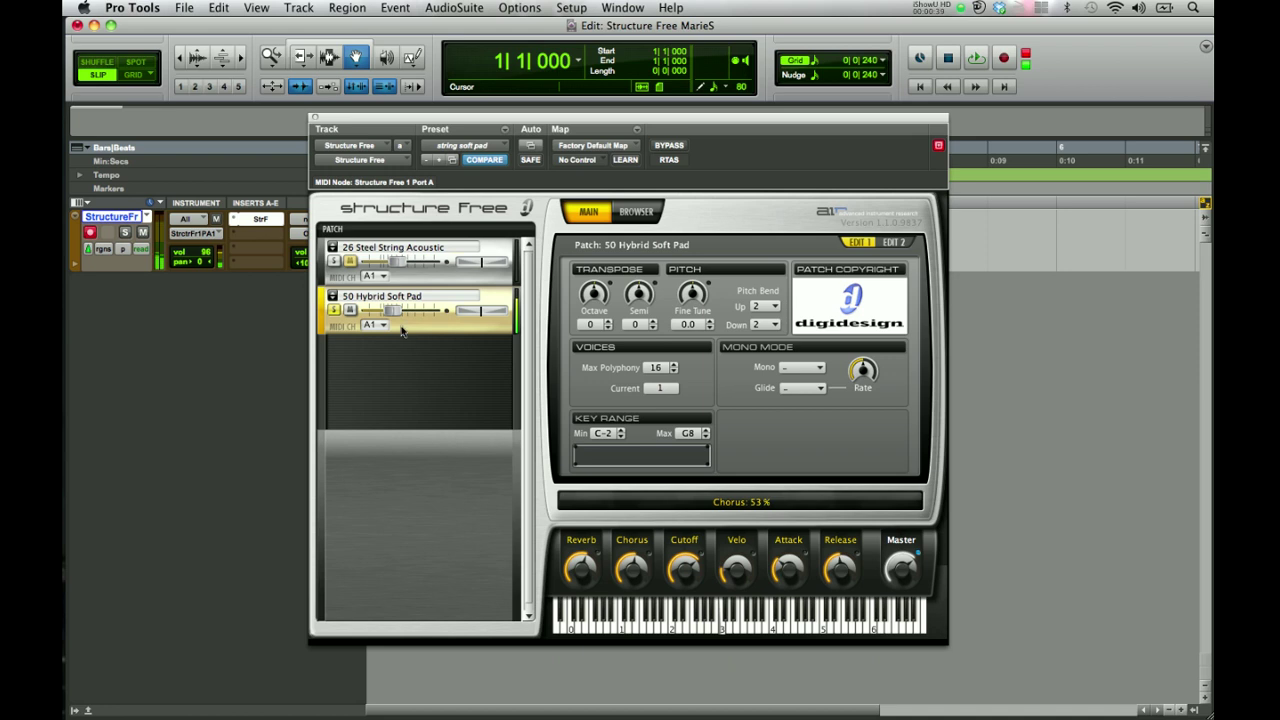
pyautogui.moveTo(396, 311); pyautogui.dragTo(395, 312)
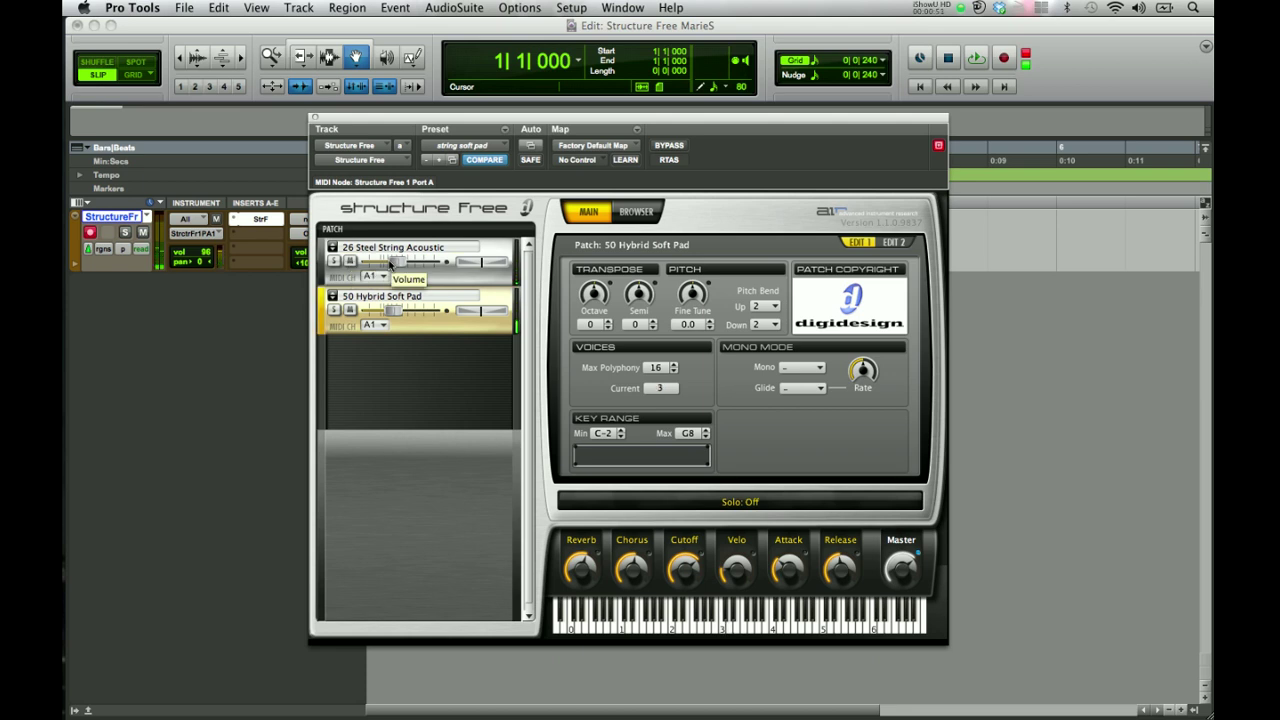
# Save the plug-in settings as String Soft Pad in the Structure Free folder, replacing the existing file.
pyautogui.click(464, 163)
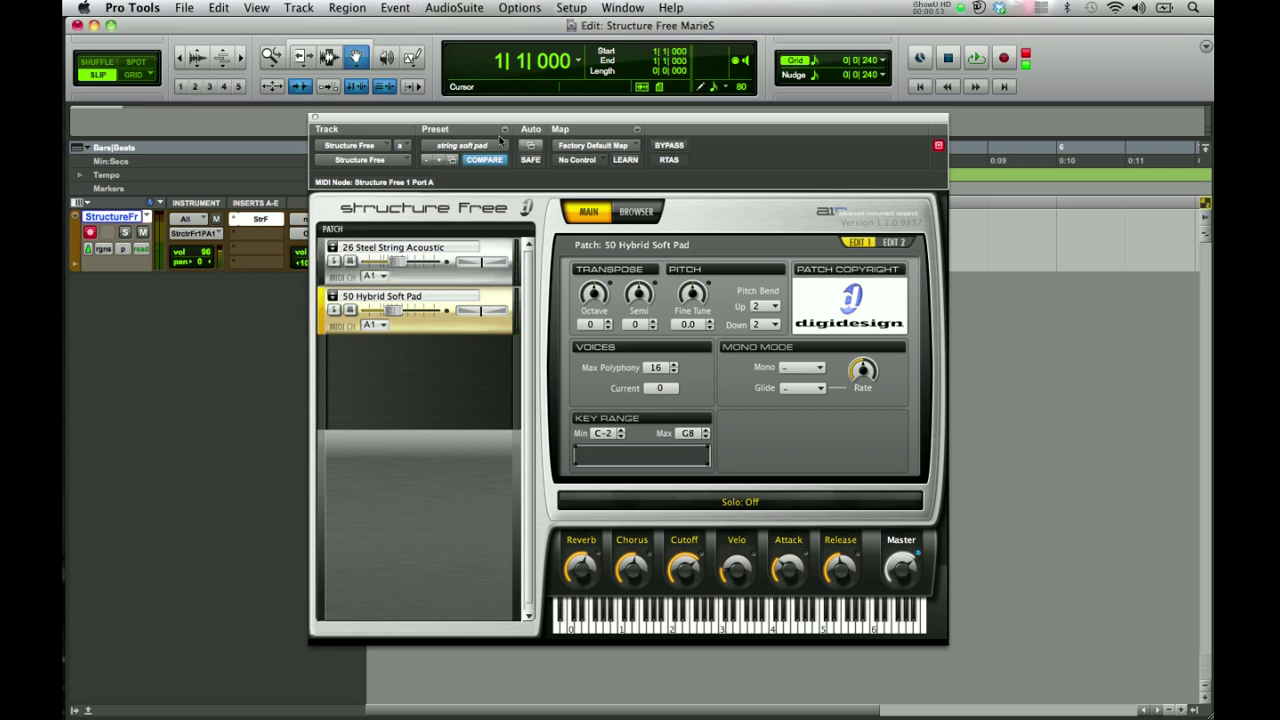
pyautogui.click(504, 132)
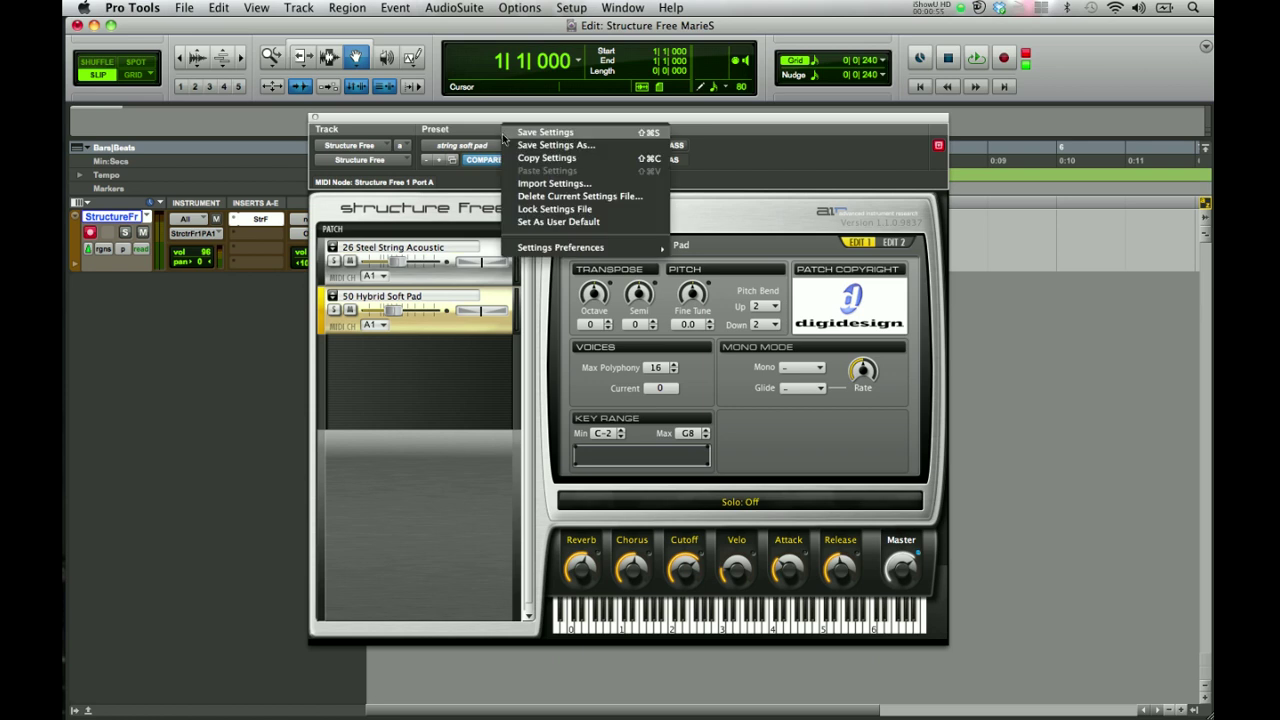
pyautogui.click(504, 145)
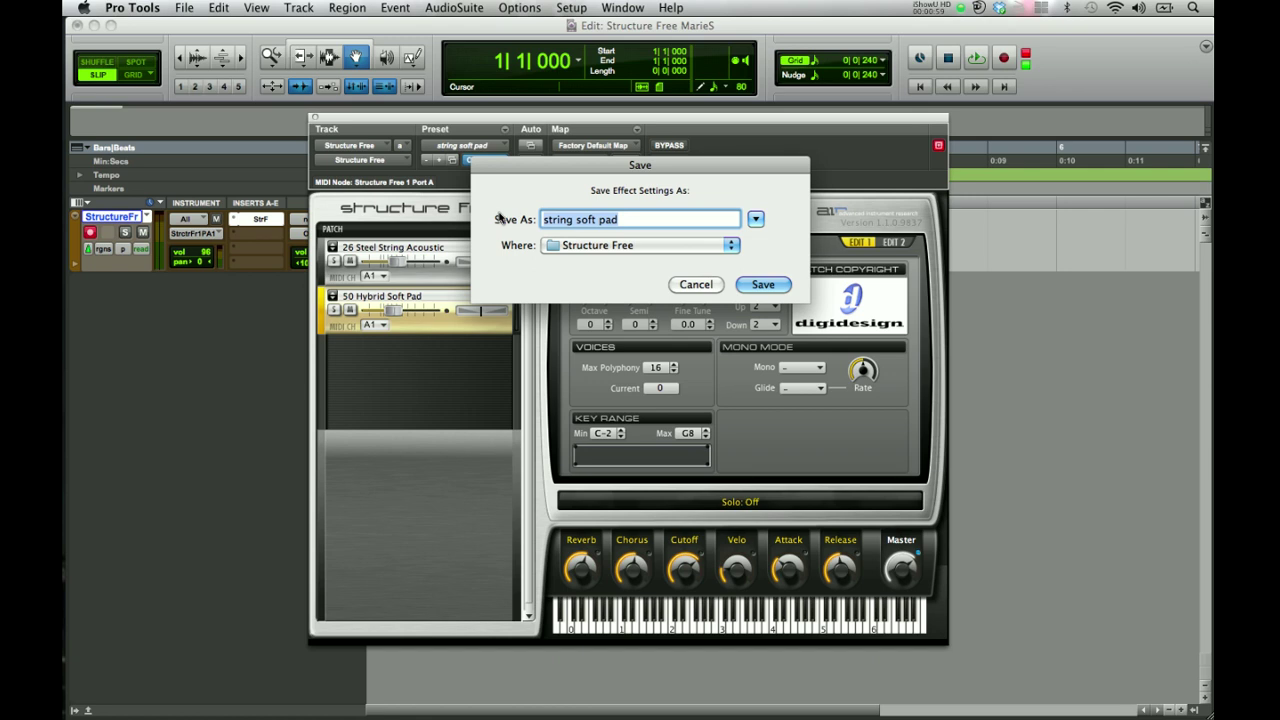
pyautogui.write('String Soft W')
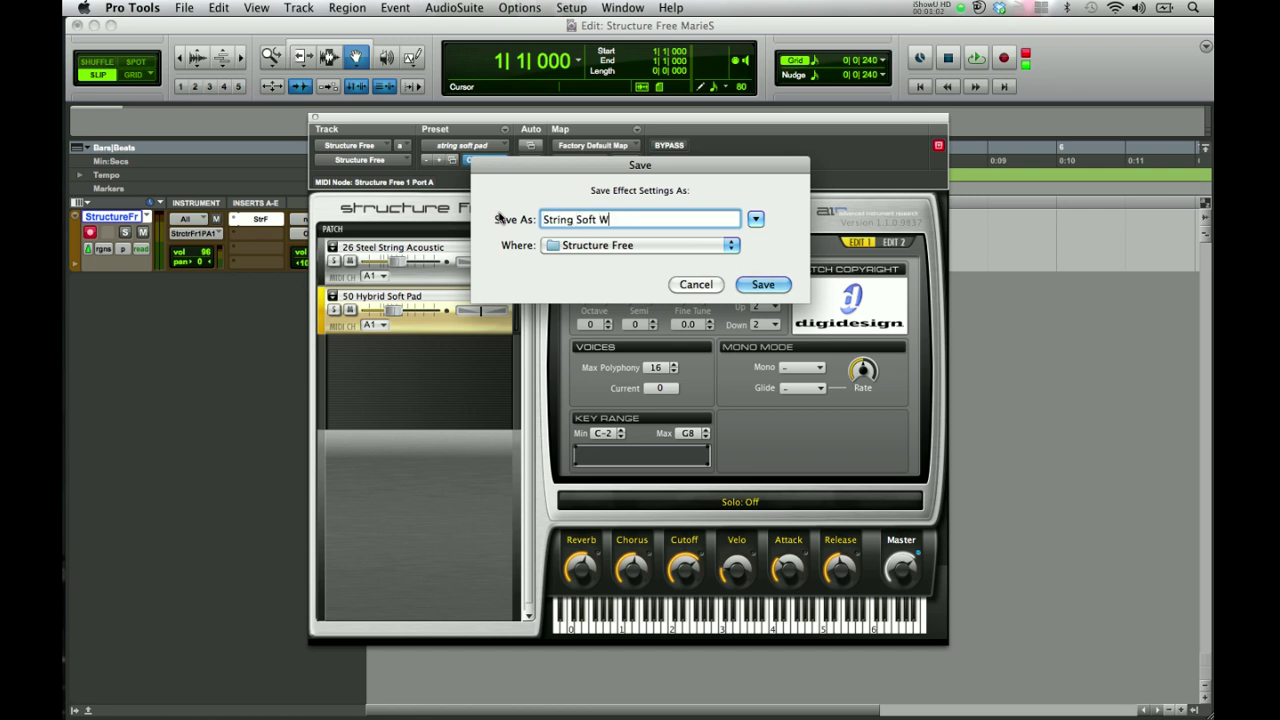
pyautogui.press('BackSpace')
pyautogui.write('O')
pyautogui.press('BackSpace')
pyautogui.write('Pad')
pyautogui.click(760, 285)
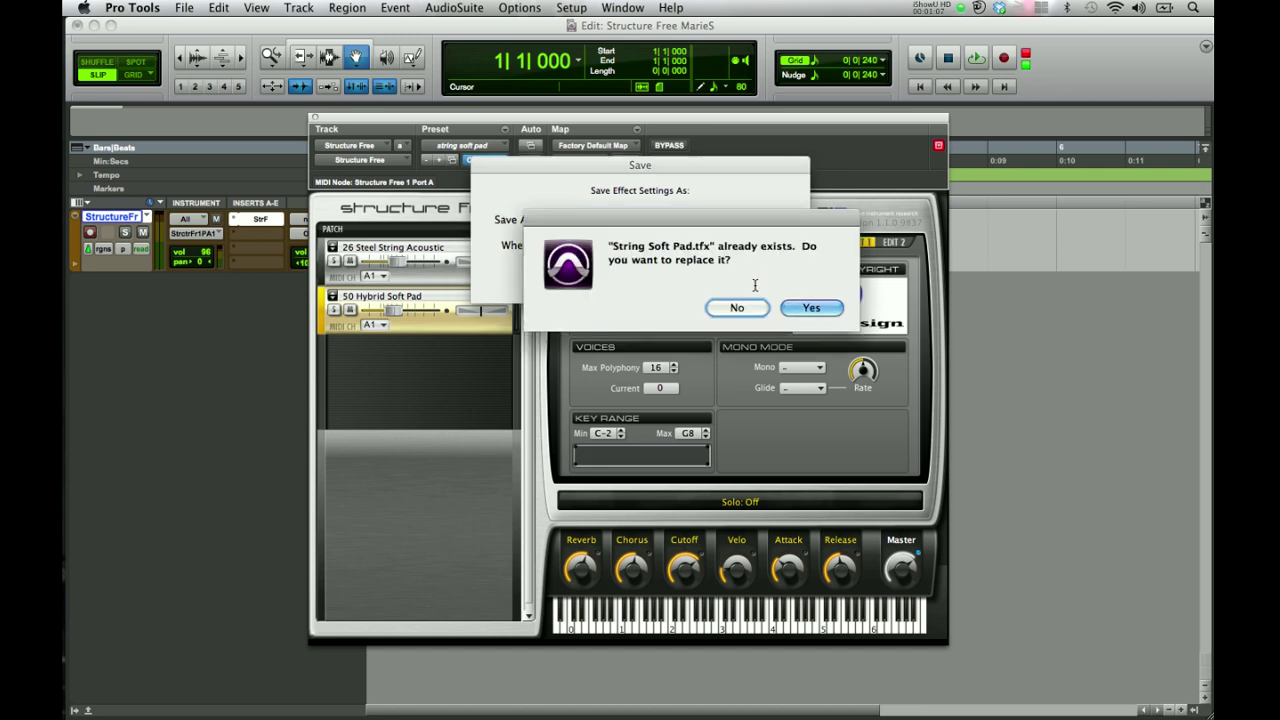
pyautogui.click(792, 311)
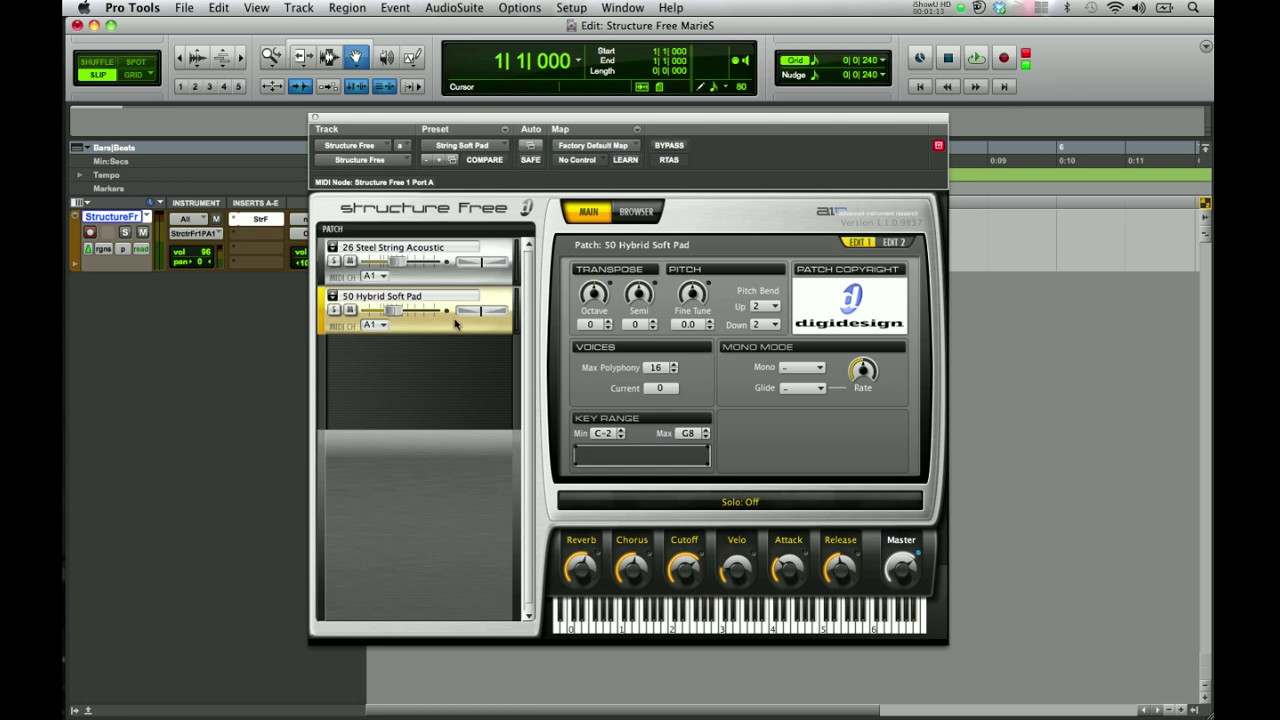
# Remove all patches from the patch list and reload the saved String Soft Pad preset.
pyautogui.rightClick(482, 287)
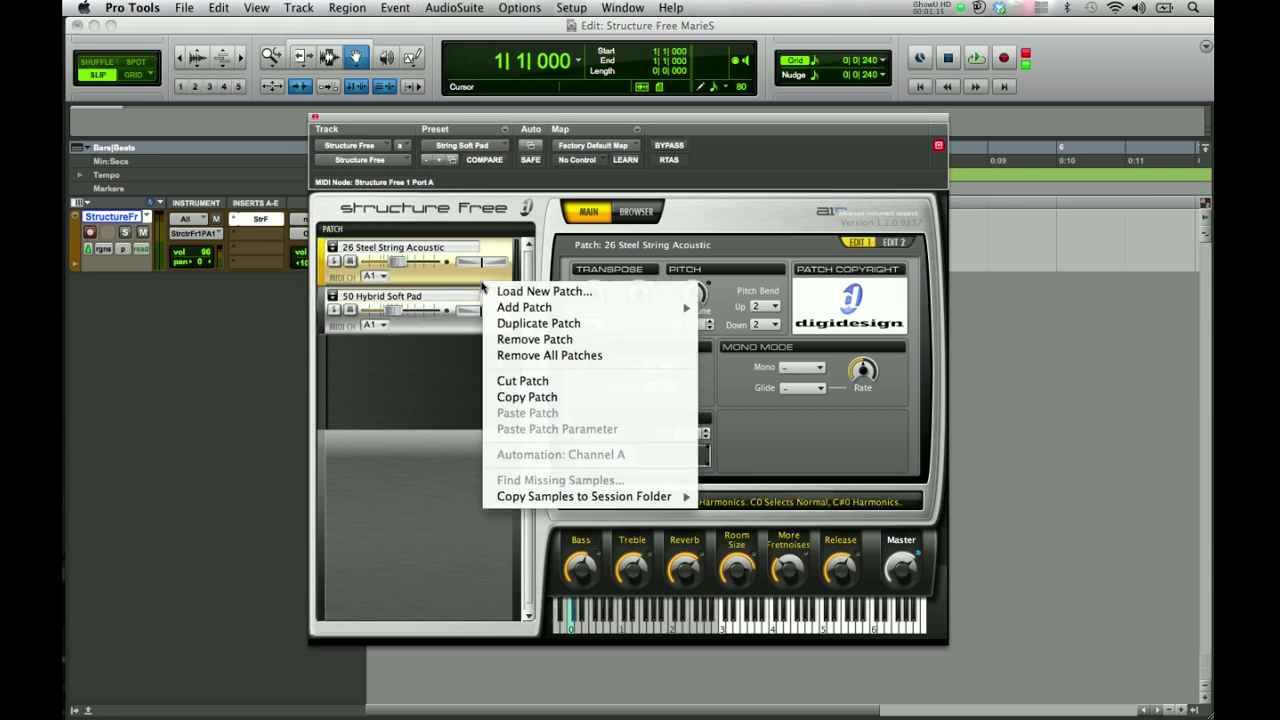
pyautogui.click(545, 355)
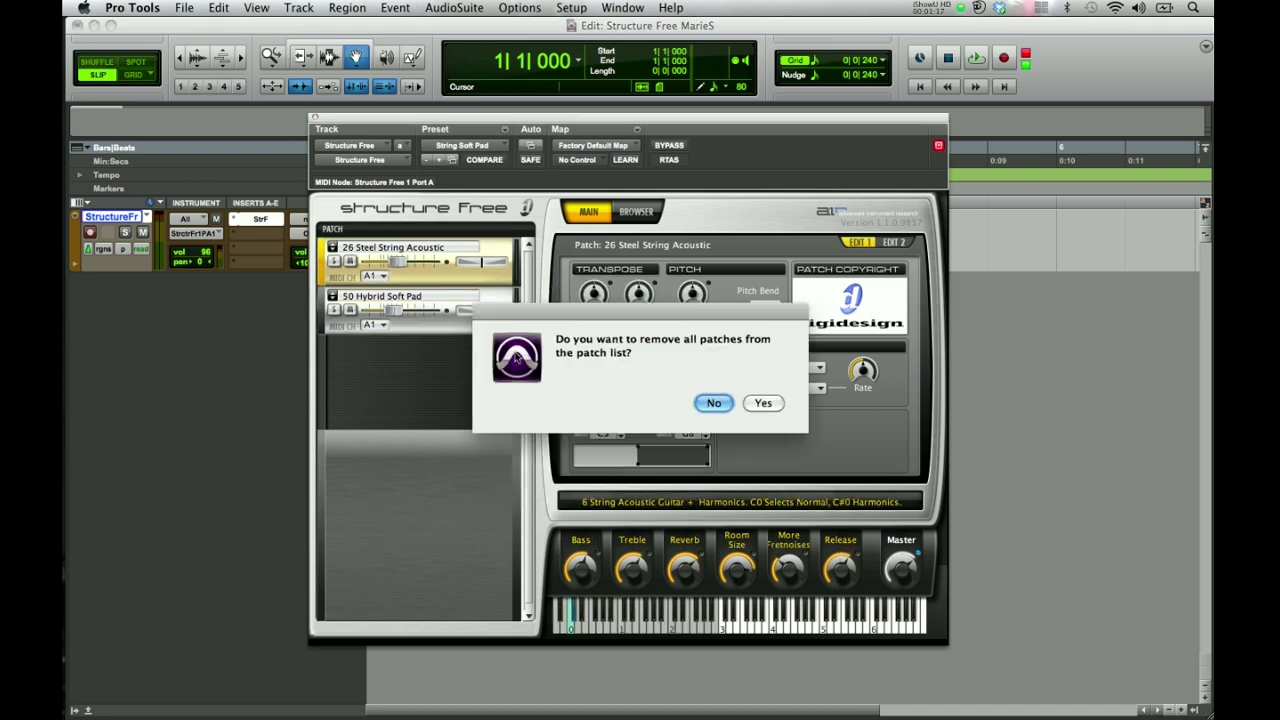
pyautogui.click(766, 403)
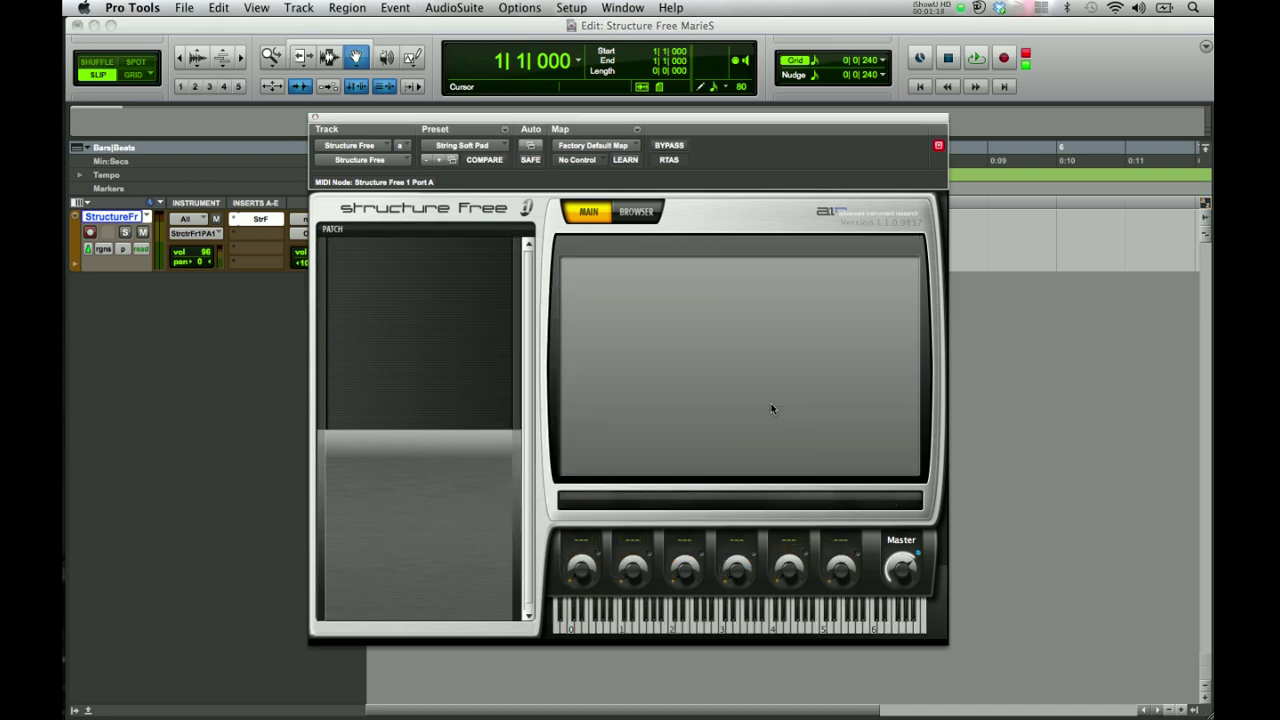
pyautogui.click(494, 147)
pyautogui.click(494, 149)
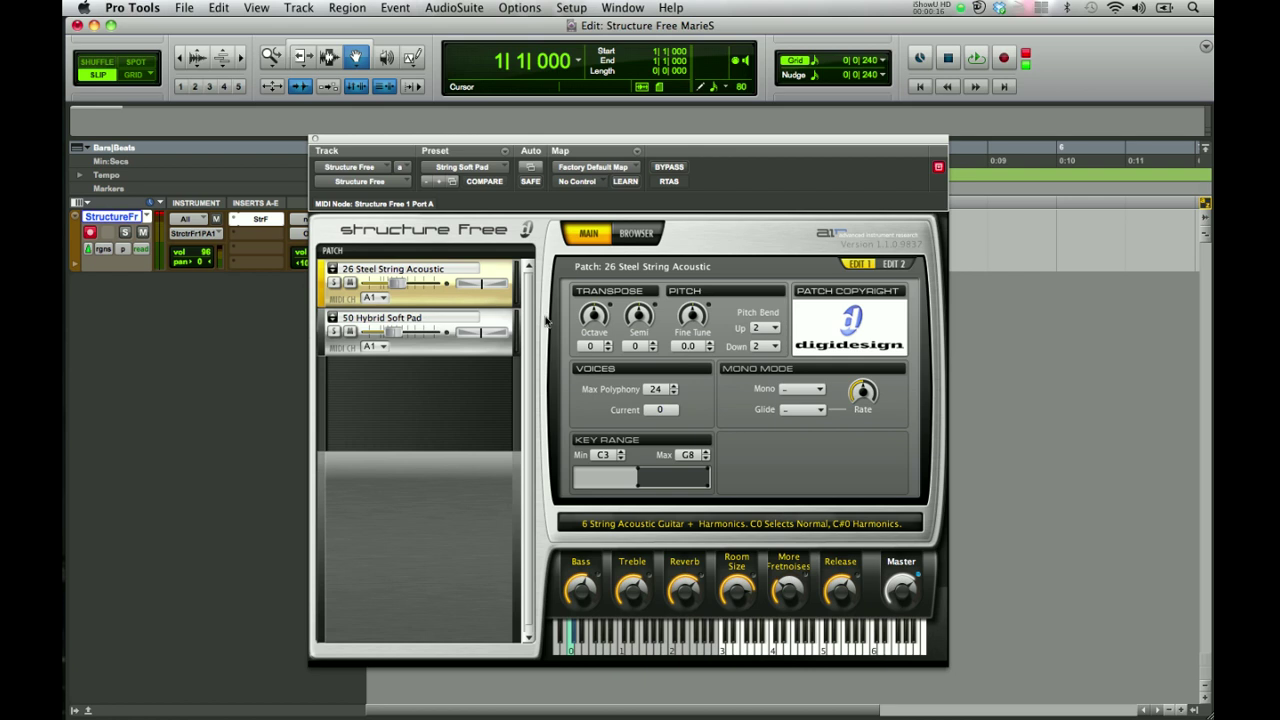
# Remove all patches from the Structure Free patch list.
pyautogui.rightClick(494, 297)
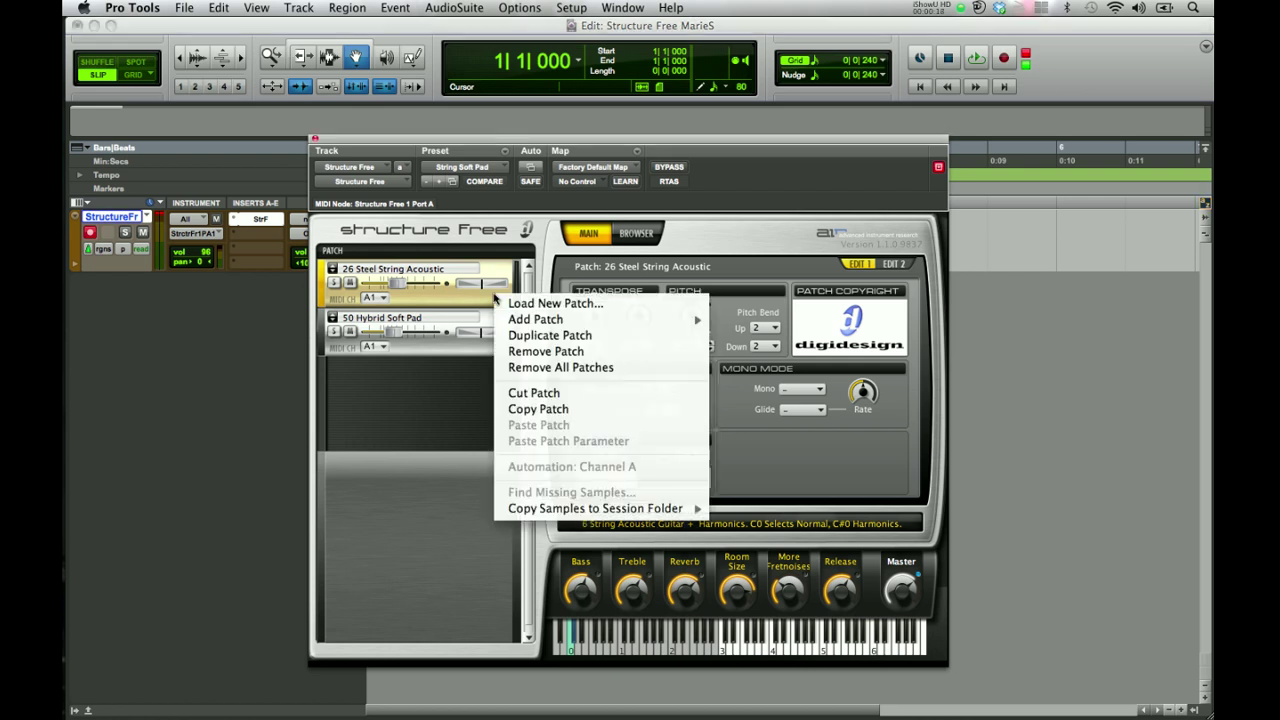
pyautogui.click(520, 367)
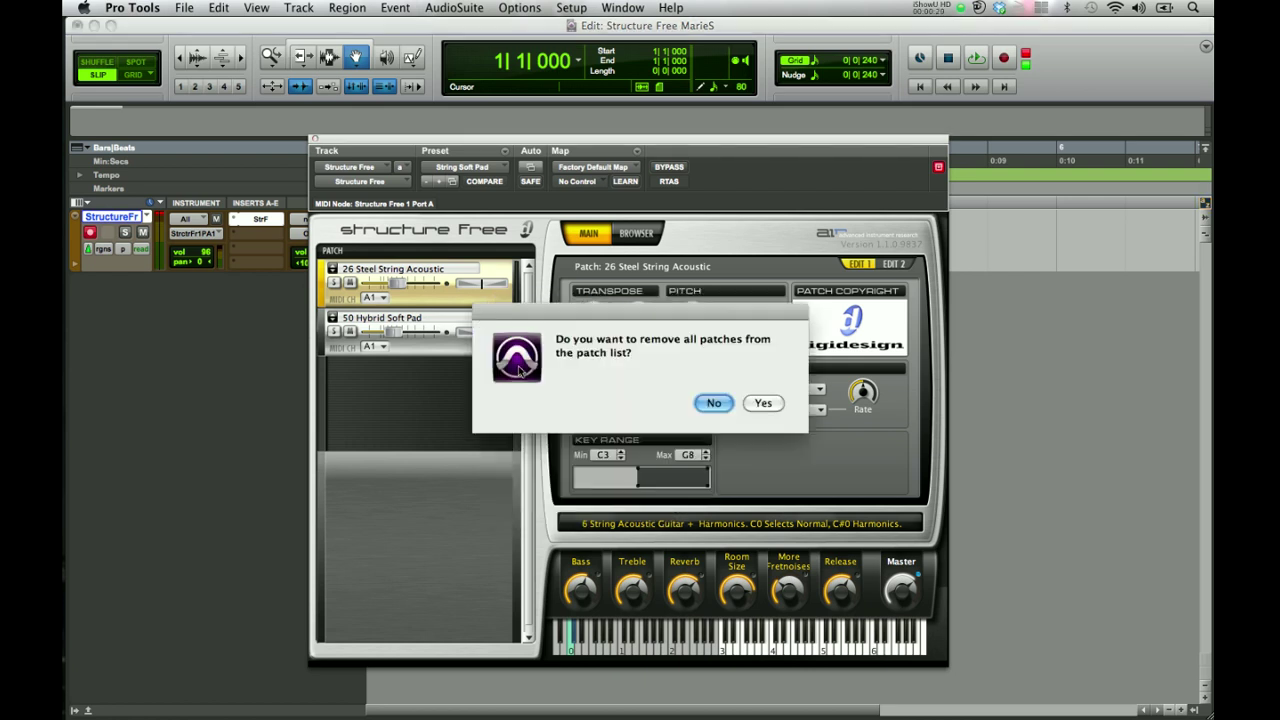
pyautogui.click(763, 403)
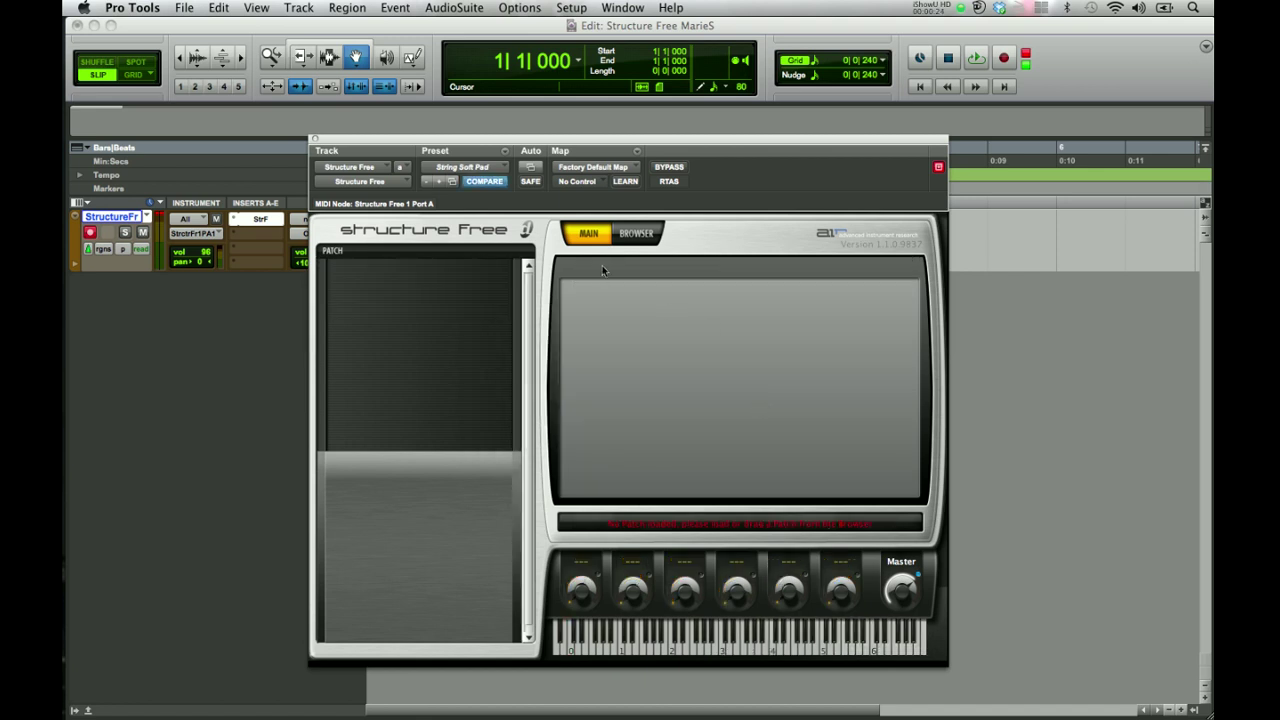
# Audition the kick samples Kick_02 to Kick_05 in the Single Hit Samples folder and add Kick_05.wav to the patch list.
pyautogui.click(634, 238)
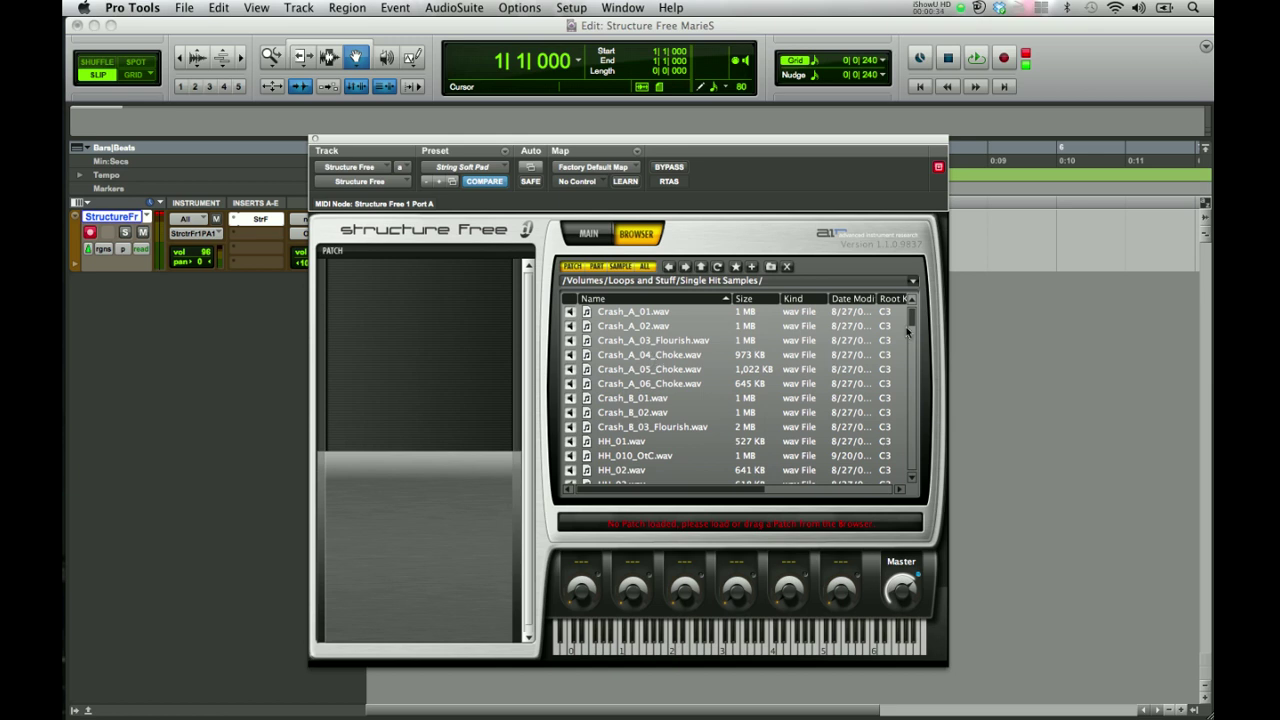
pyautogui.moveTo(910, 325); pyautogui.dragTo(904, 367)
pyautogui.scroll(-1, 909, 345)
pyautogui.click(571, 384)
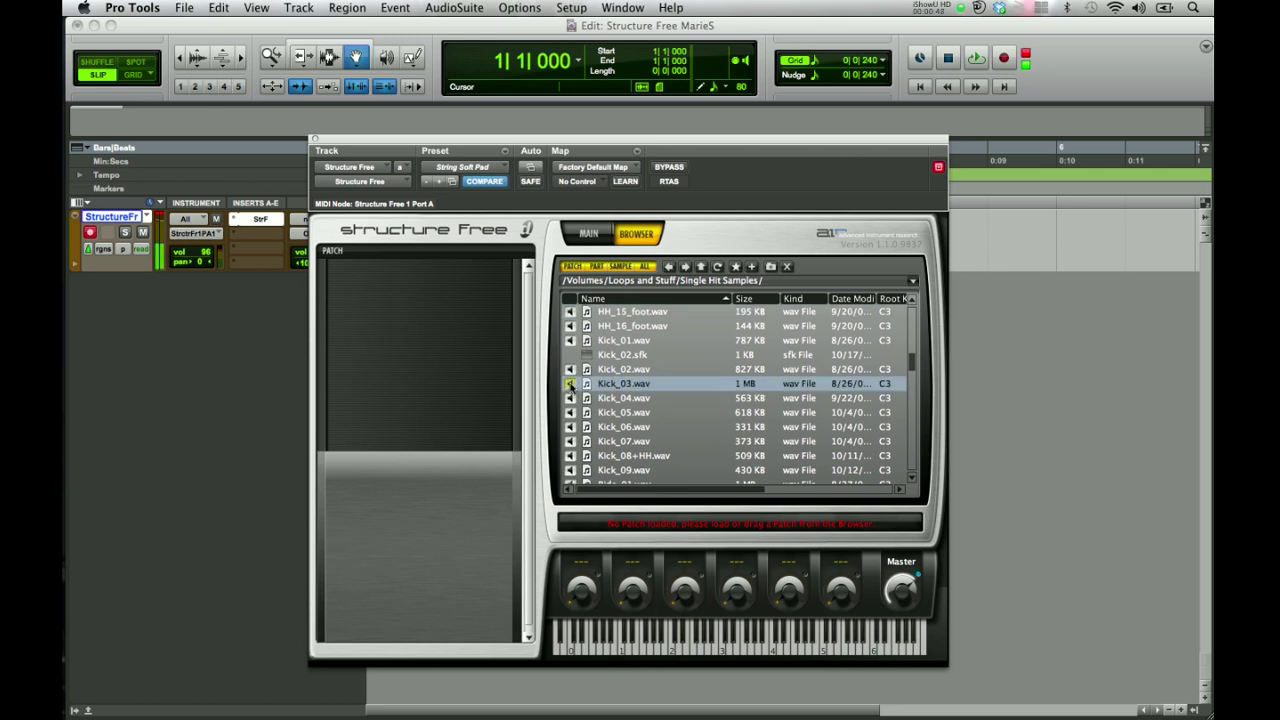
pyautogui.click(569, 371)
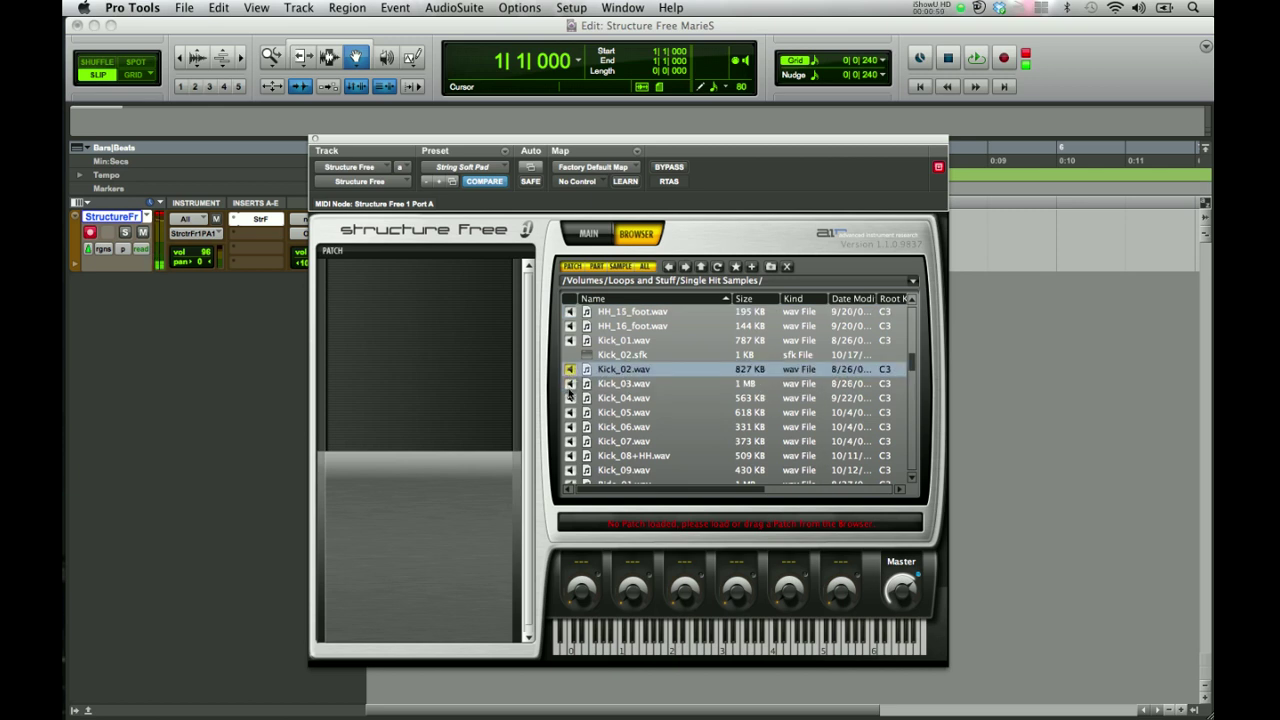
pyautogui.click(570, 398)
pyautogui.click(570, 412)
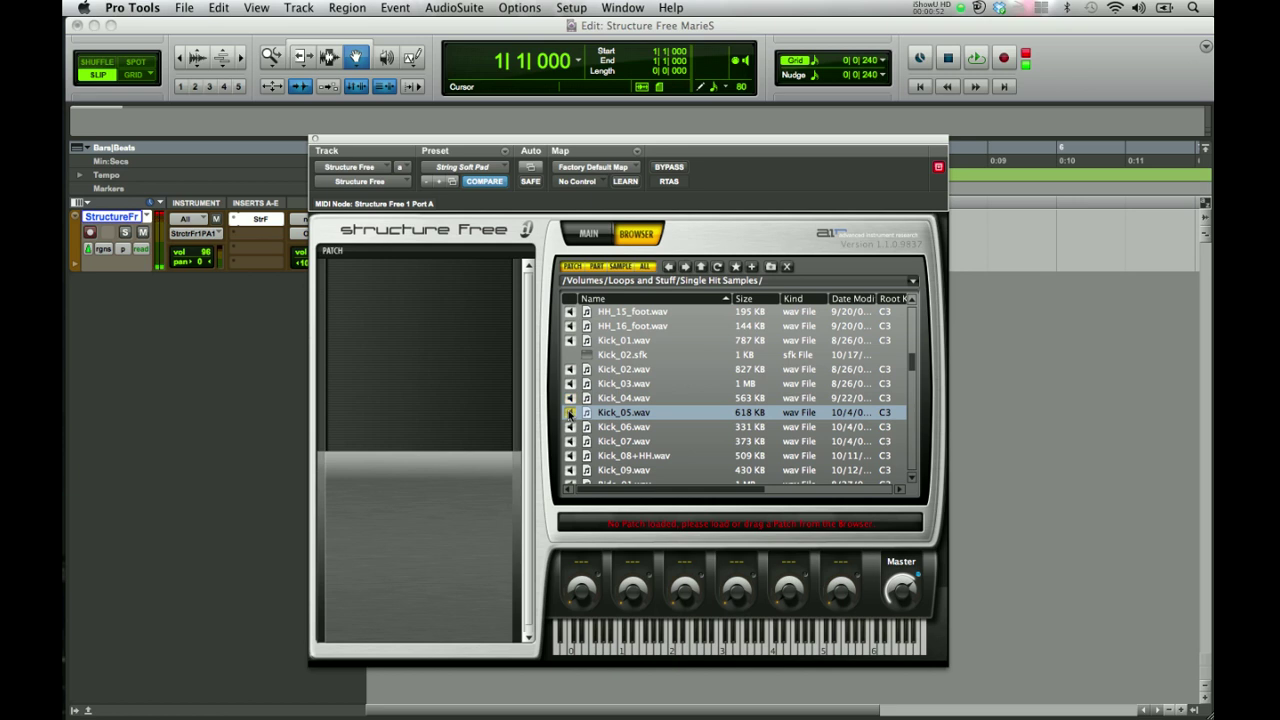
pyautogui.moveTo(623, 414); pyautogui.dragTo(422, 287)
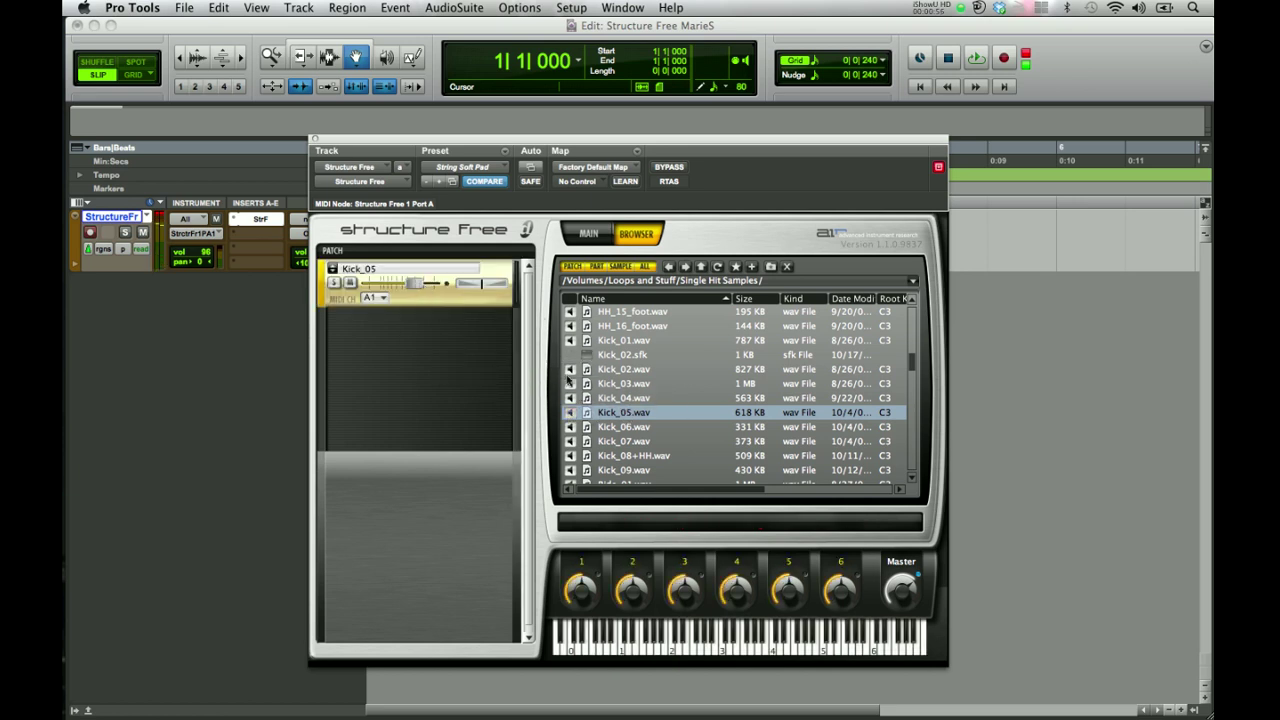
# Audition Snare_015, Snare_014 and Snare_013 in the sample folder and add Snare_013.wav to the patch list below the kick.
pyautogui.scroll(5, 678, 437)
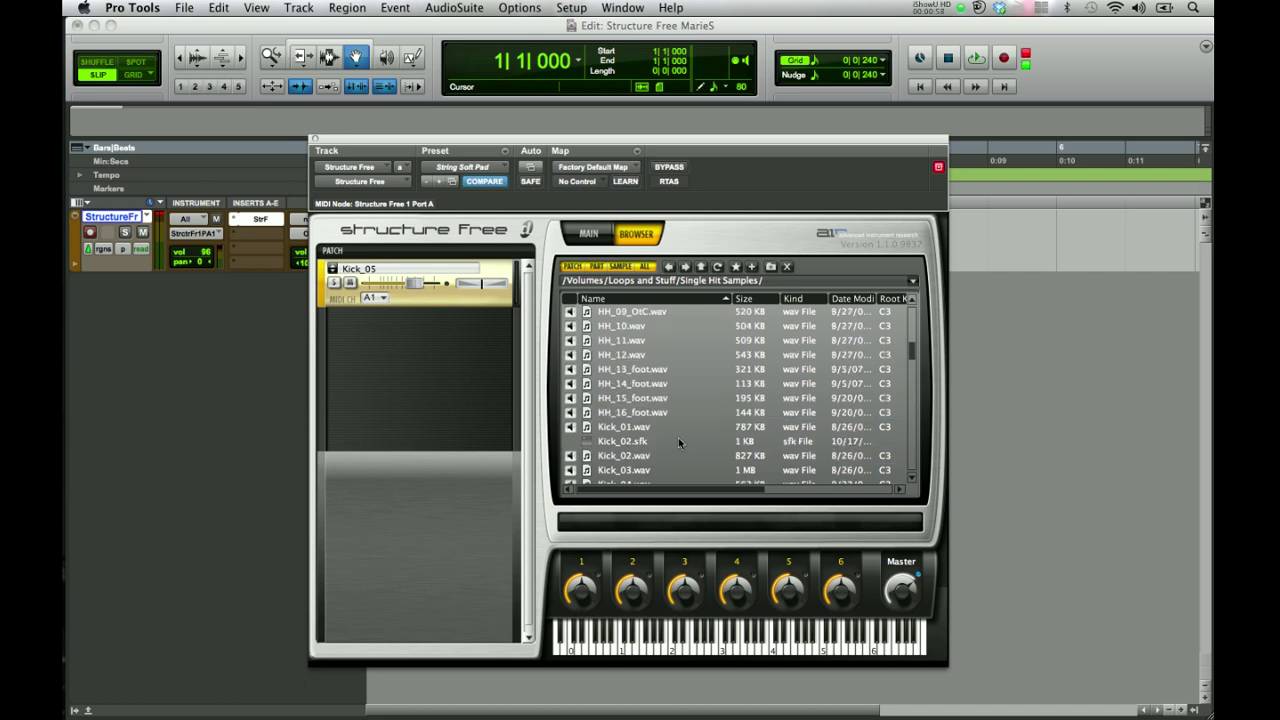
pyautogui.scroll(-7, 678, 437)
pyautogui.scroll(-4, 678, 437)
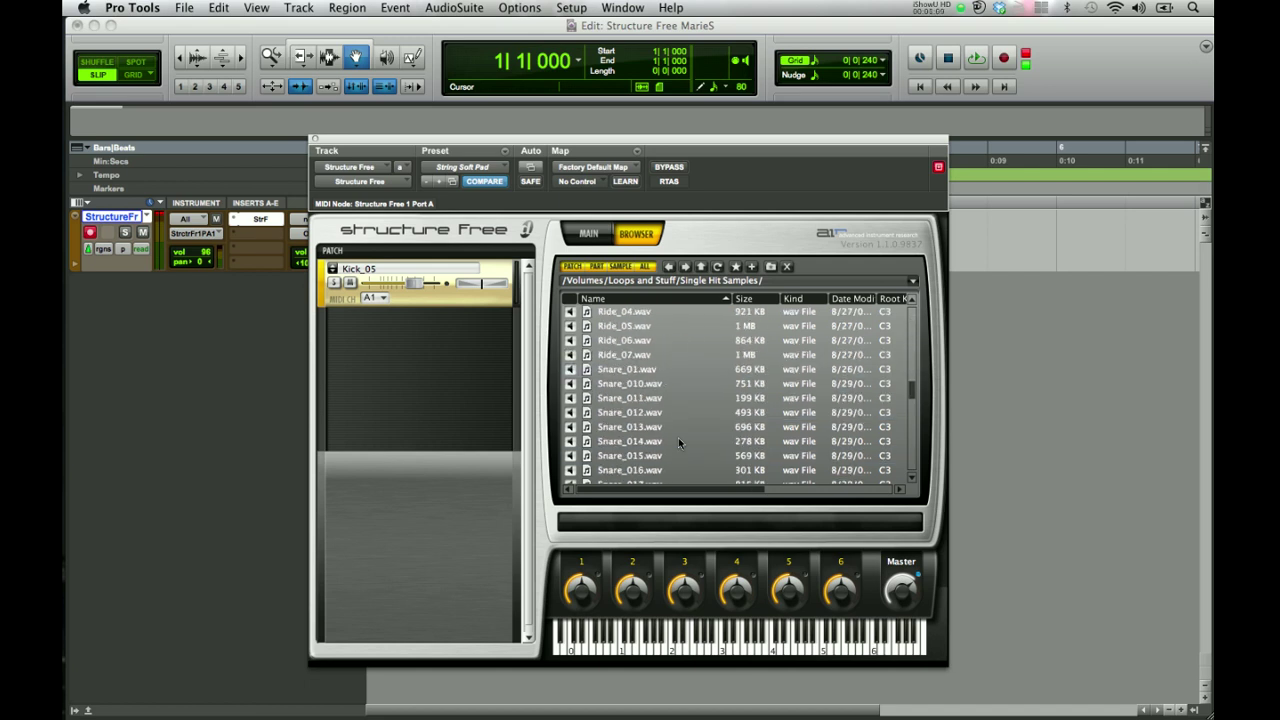
pyautogui.click(626, 456)
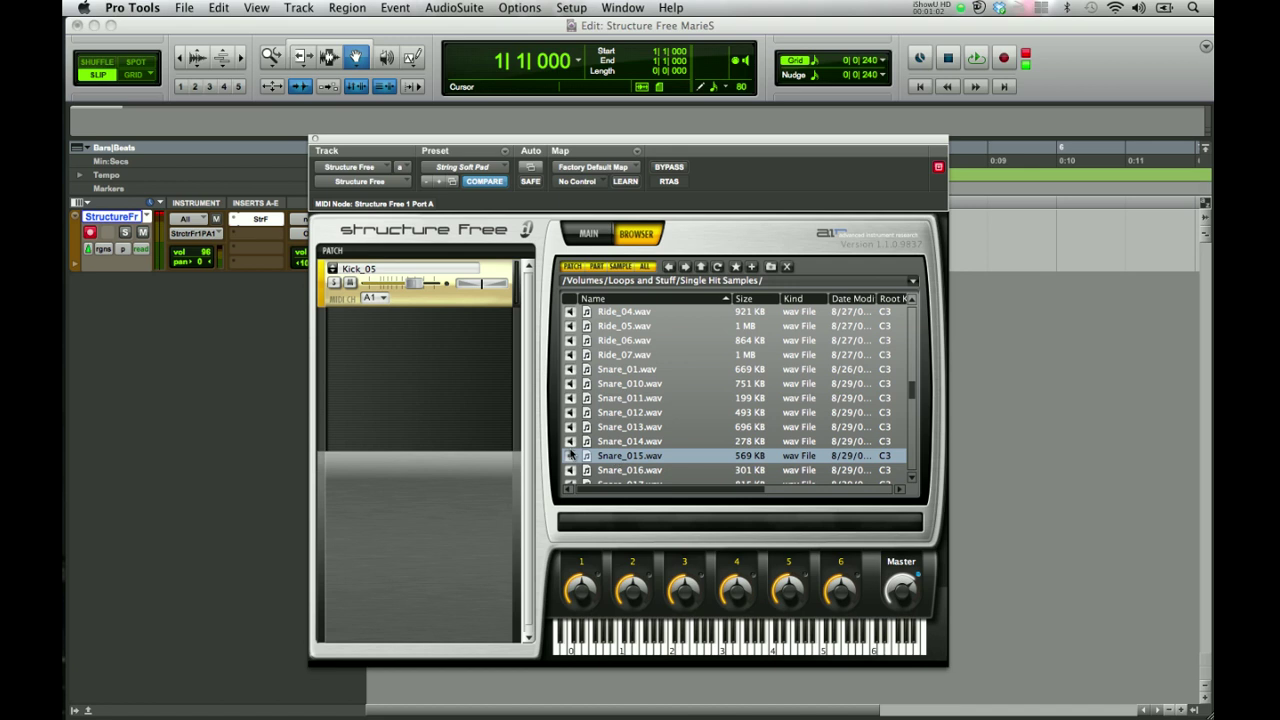
pyautogui.click(568, 456)
pyautogui.click(569, 441)
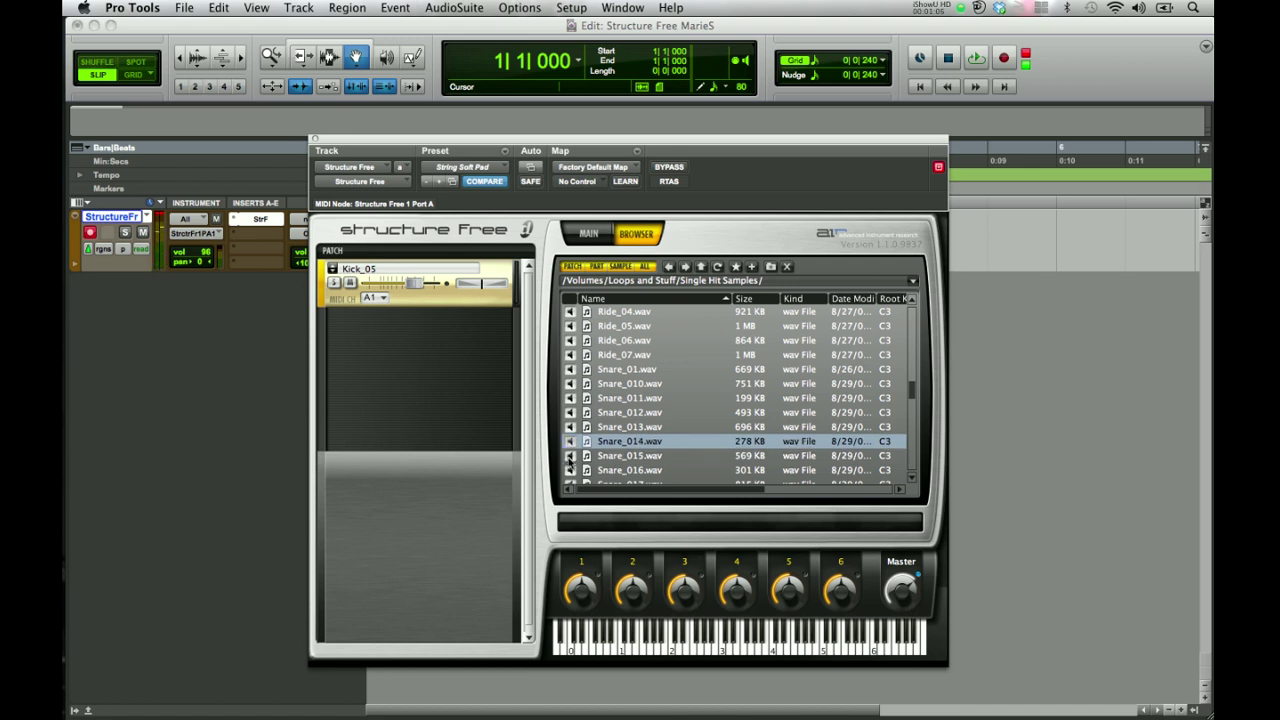
pyautogui.click(569, 428)
pyautogui.moveTo(615, 430); pyautogui.dragTo(412, 330)
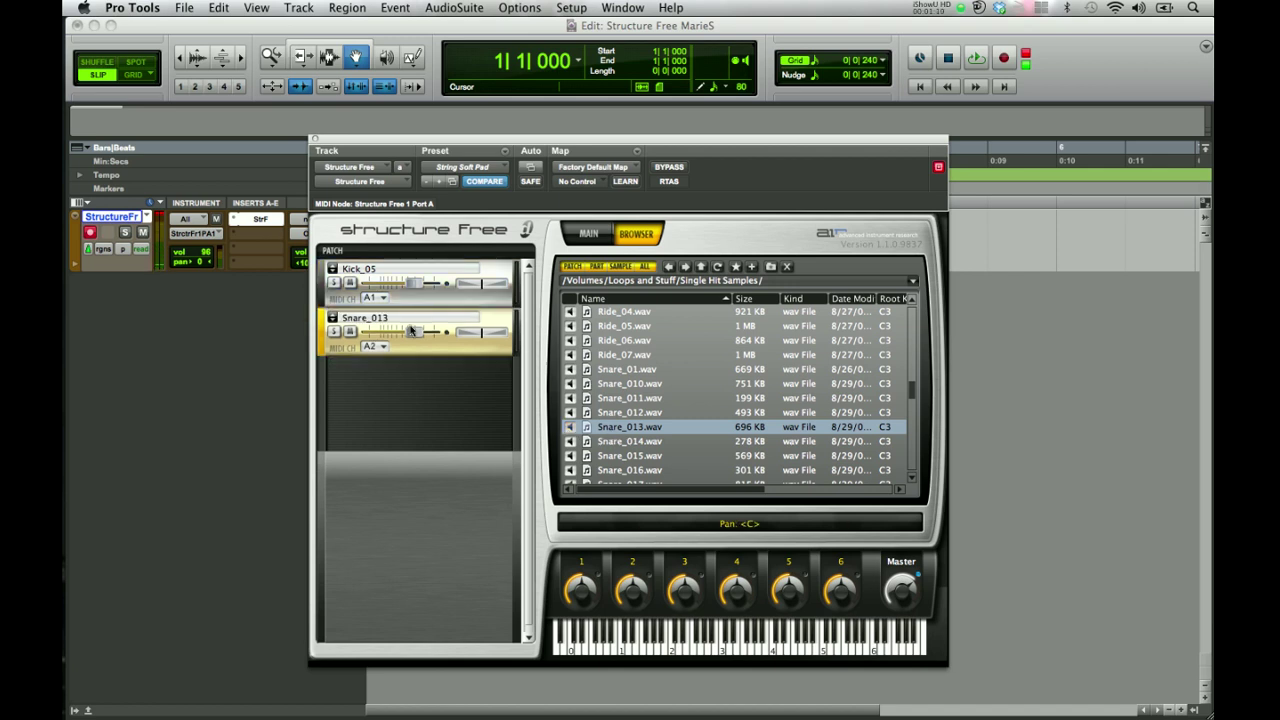
# Audition the hi-hat samples HH_10 and HH_11 and add HH_10.wav to the patch list below the snare.
pyautogui.scroll(3, 586, 400)
pyautogui.scroll(3, 586, 399)
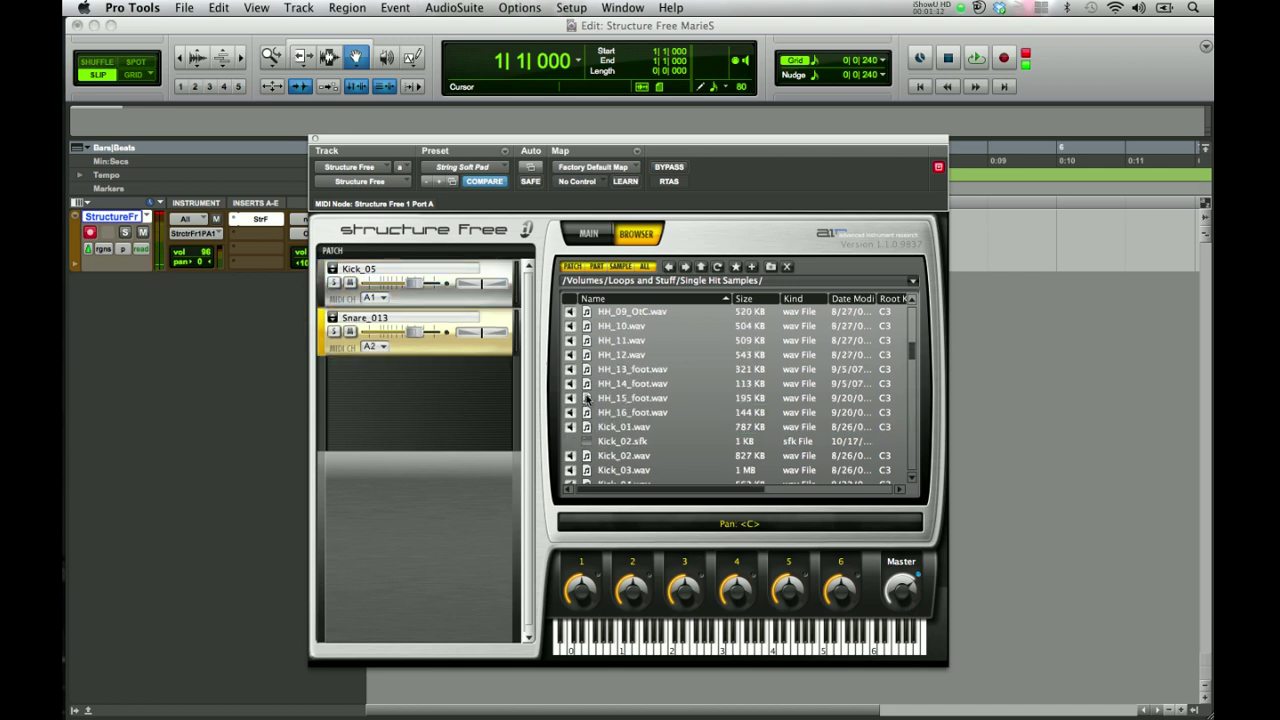
pyautogui.scroll(3, 586, 399)
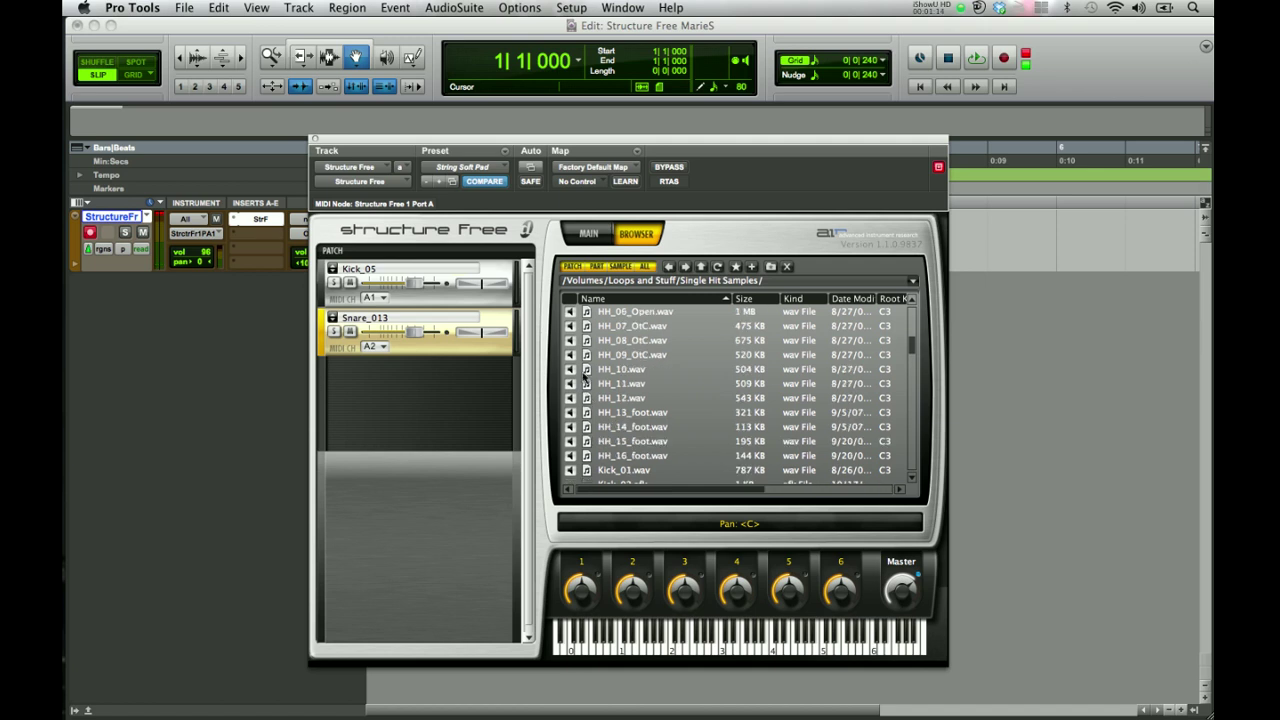
pyautogui.click(572, 369)
pyautogui.click(571, 381)
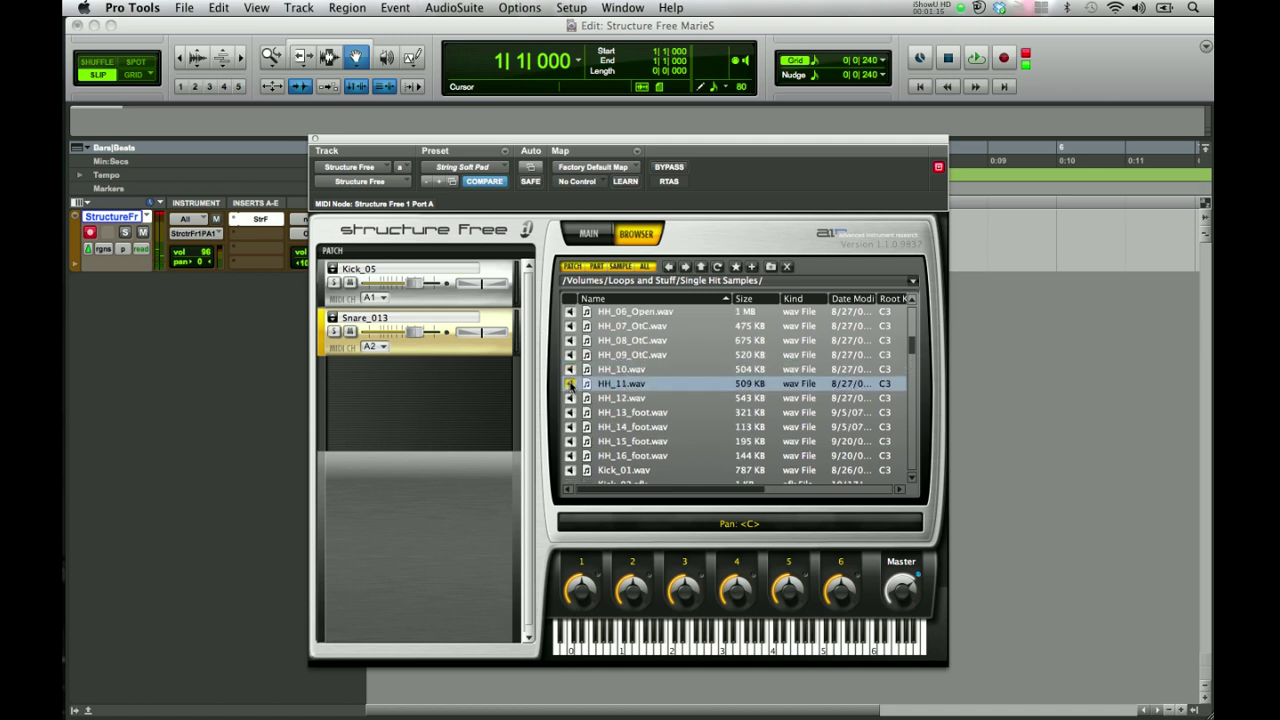
pyautogui.click(571, 369)
pyautogui.moveTo(572, 369); pyautogui.dragTo(413, 372)
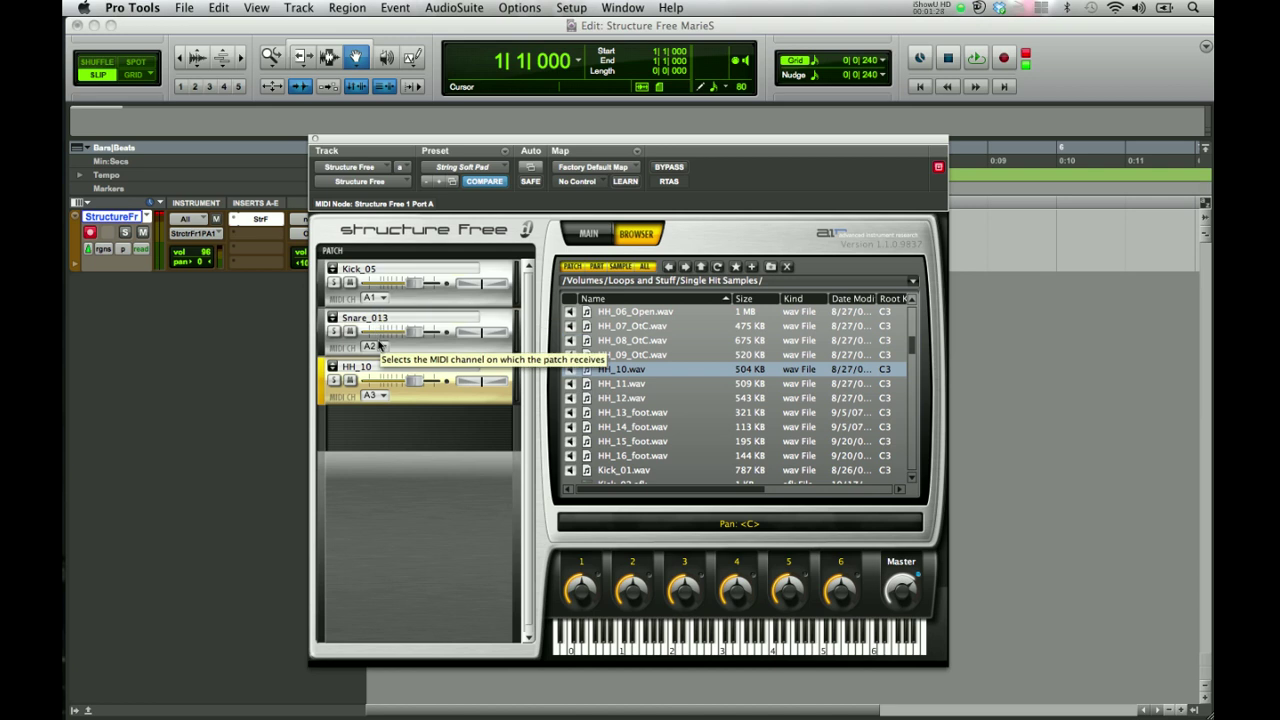
# Set the MIDI channel of both the Snare_013 and HH_10 patches to Port A, Channel 1.
pyautogui.click(375, 346)
pyautogui.moveTo(410, 367)
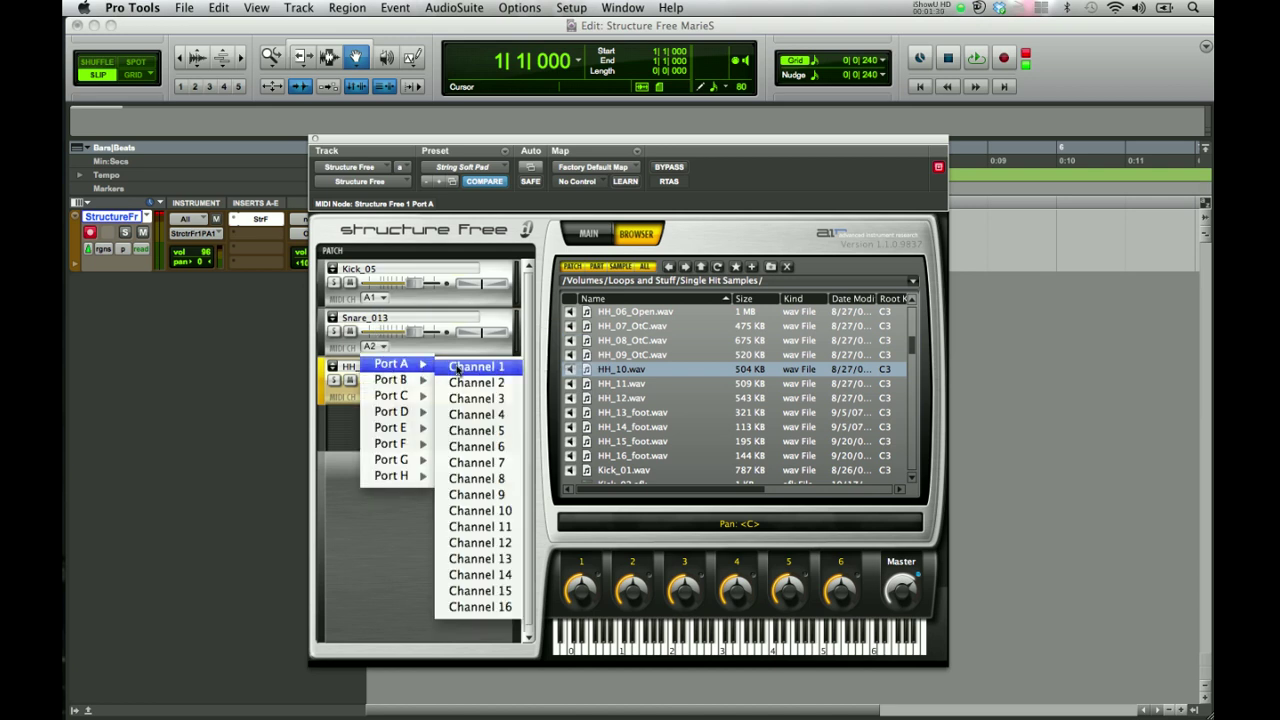
pyautogui.click(456, 368)
pyautogui.click(370, 396)
pyautogui.moveTo(395, 411)
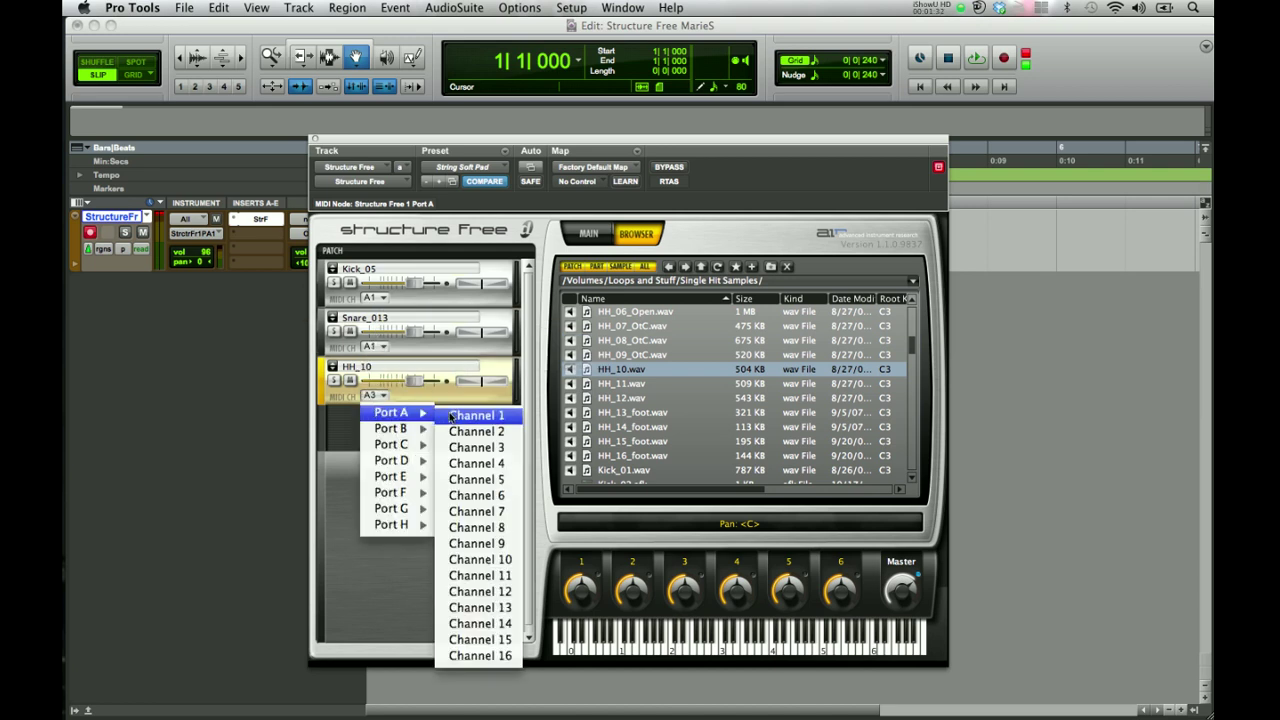
pyautogui.click(452, 414)
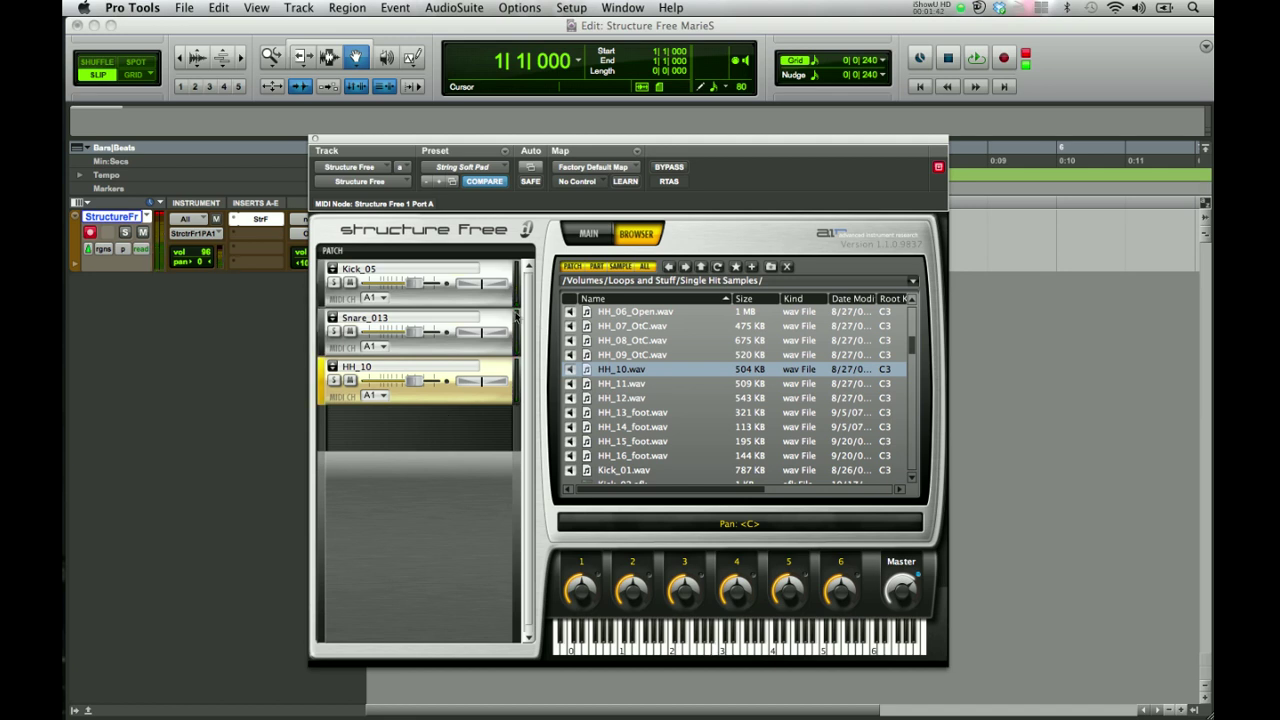
# Limit the Kick_05 patch to a single key by setting its key range minimum and maximum to C3, and play that key.
pyautogui.click(587, 234)
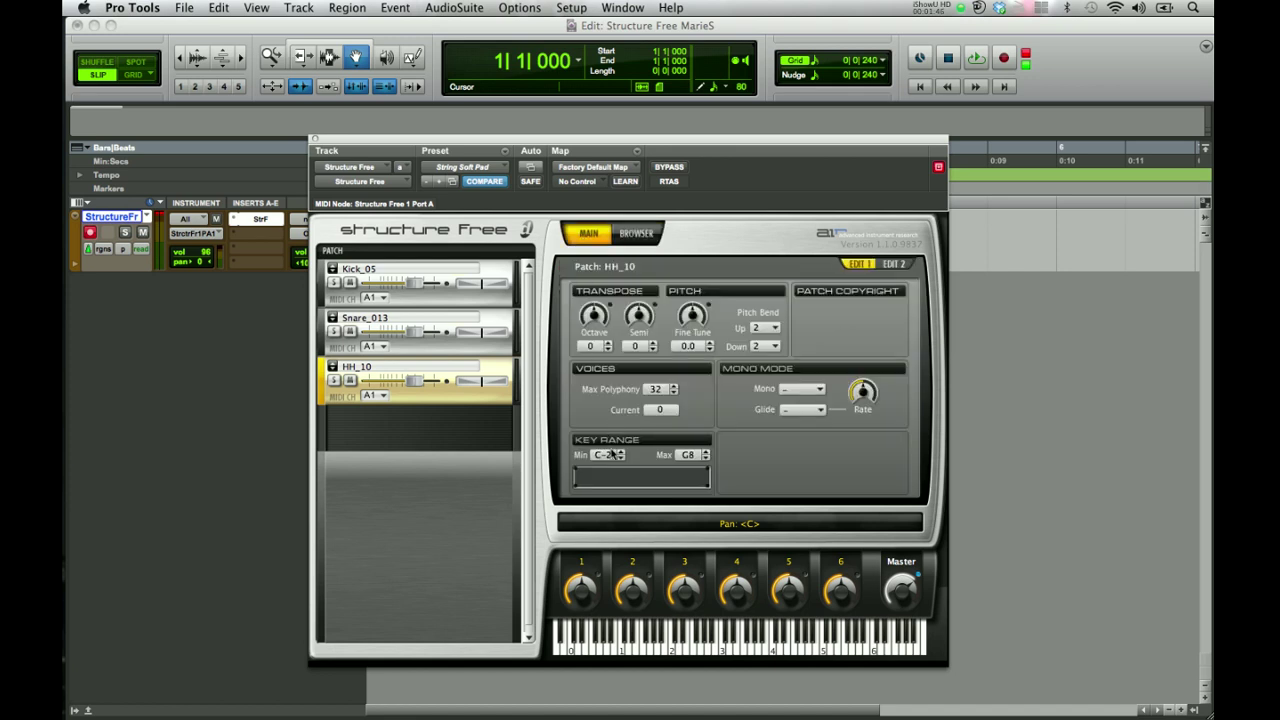
pyautogui.click(396, 301)
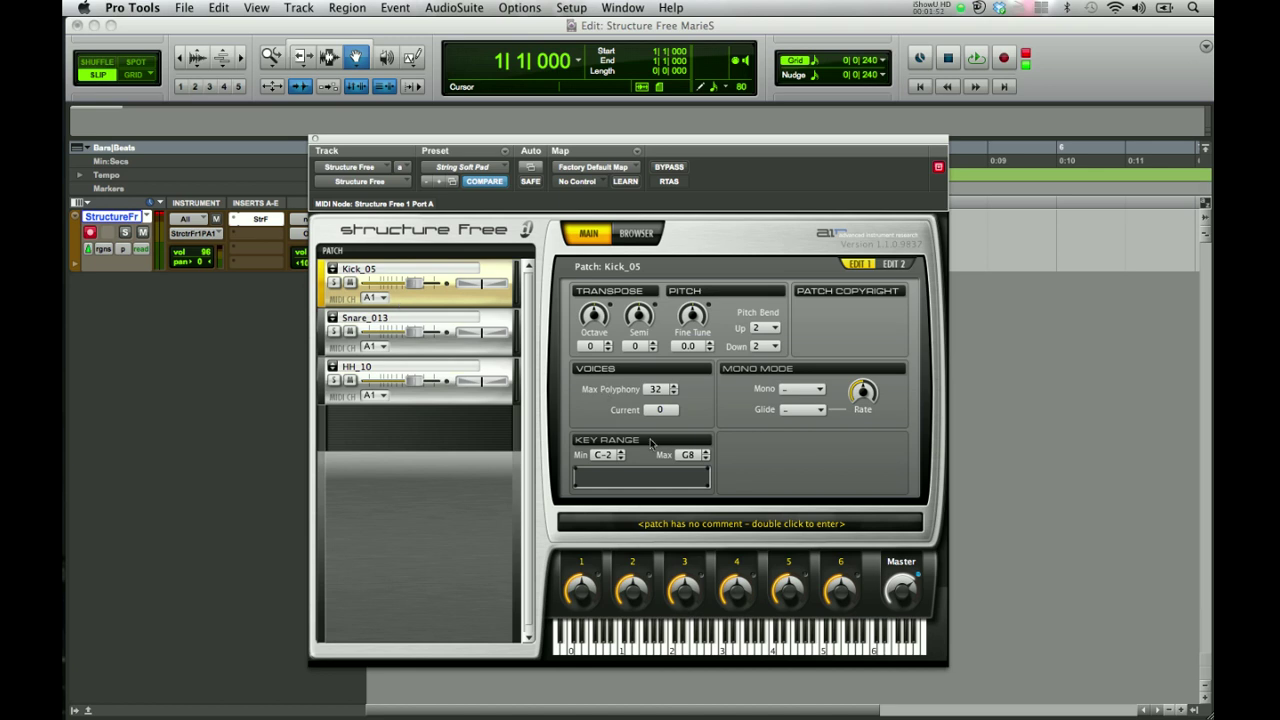
pyautogui.click(605, 455)
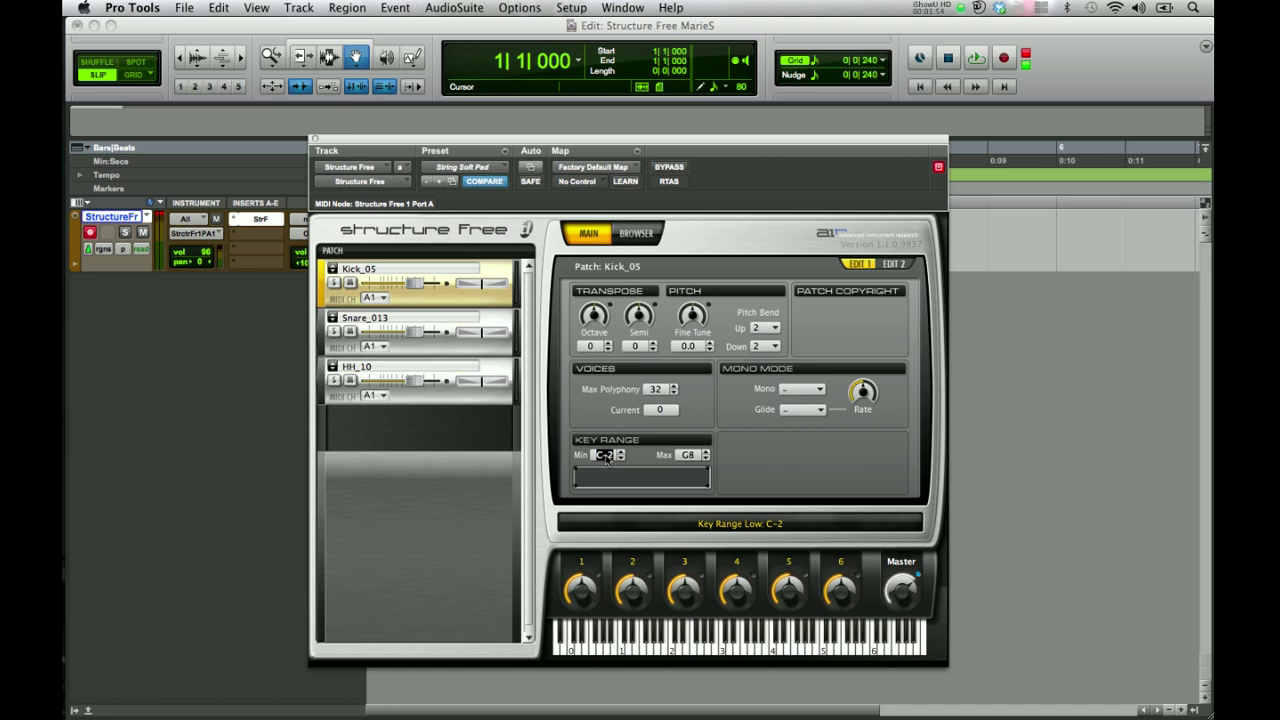
pyautogui.click(690, 455)
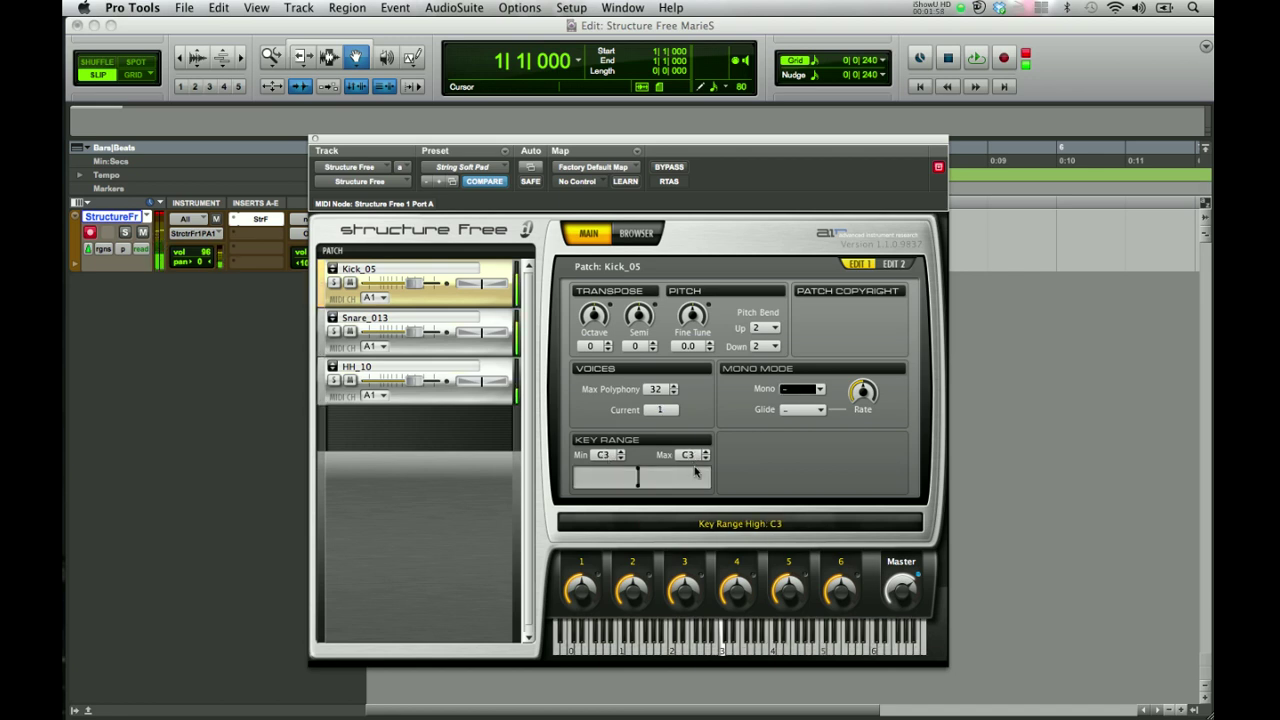
pyautogui.click(722, 652)
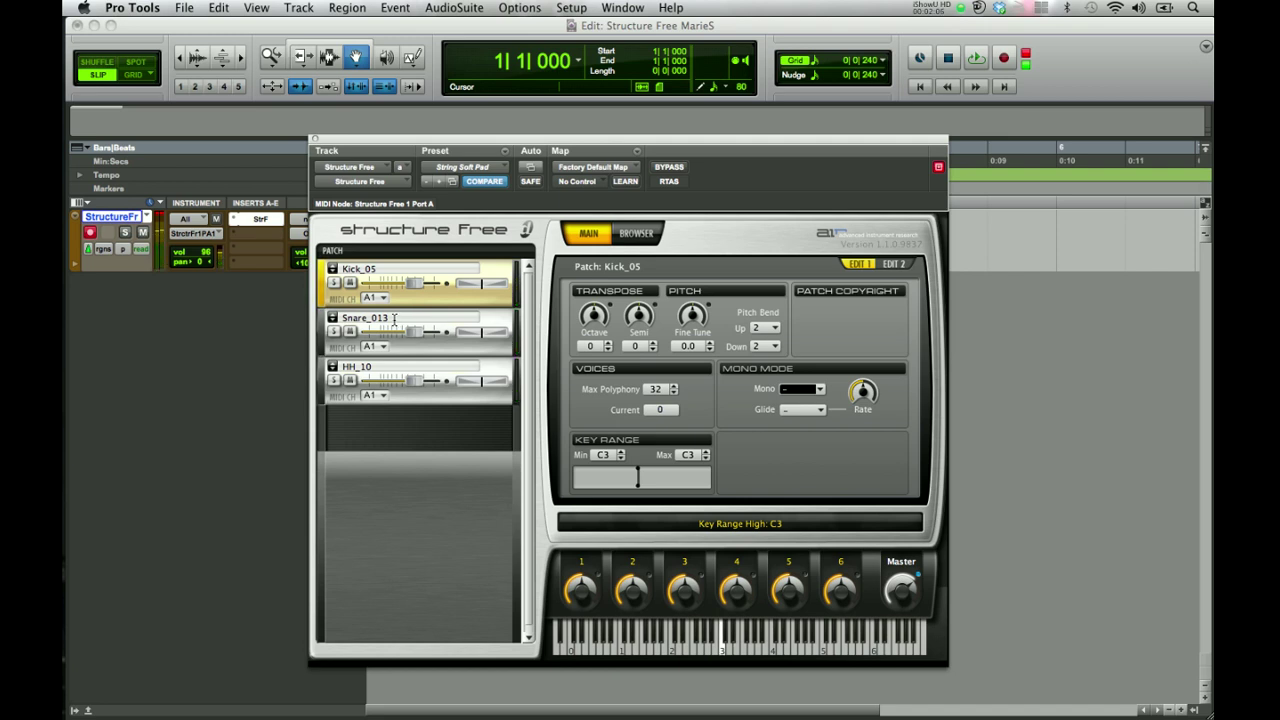
# Set the Snare_013 patch's key range minimum and maximum to D3.
pyautogui.click(410, 348)
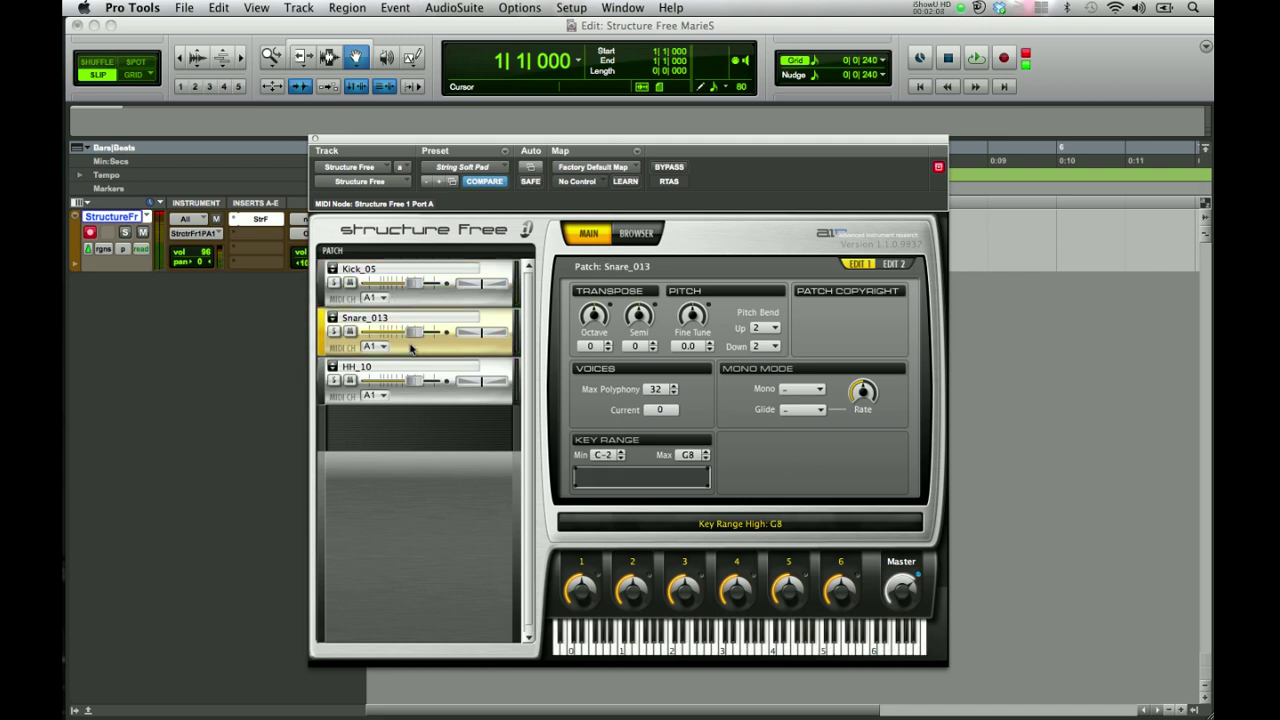
pyautogui.click(604, 456)
pyautogui.click(688, 455)
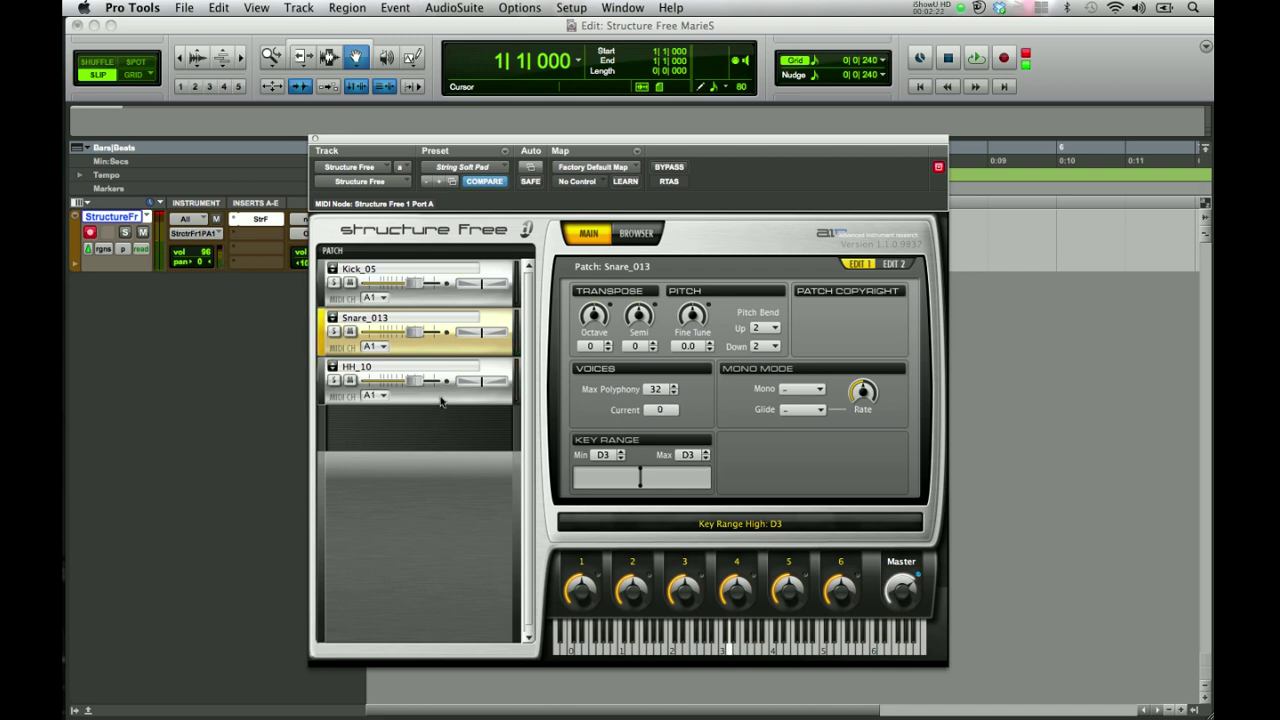
# Set the HH_10 patch's key range minimum and maximum to E3.
pyautogui.click(443, 395)
pyautogui.click(603, 455)
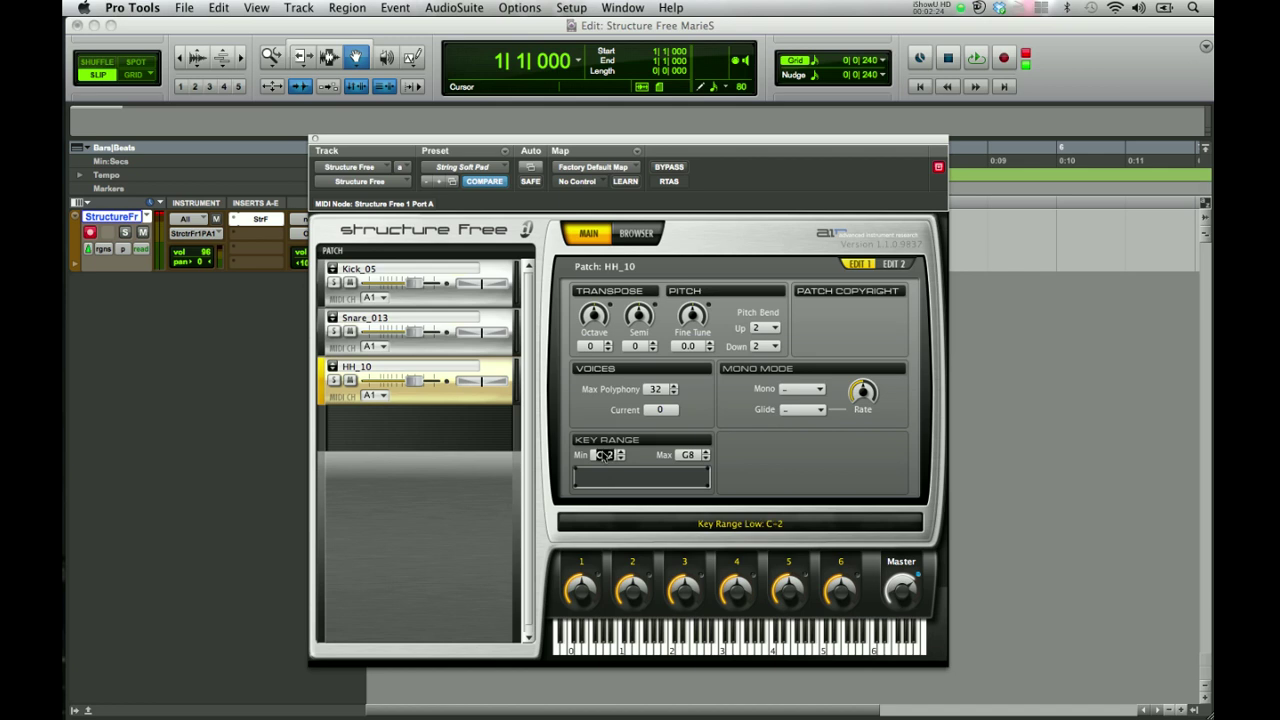
pyautogui.click(661, 456)
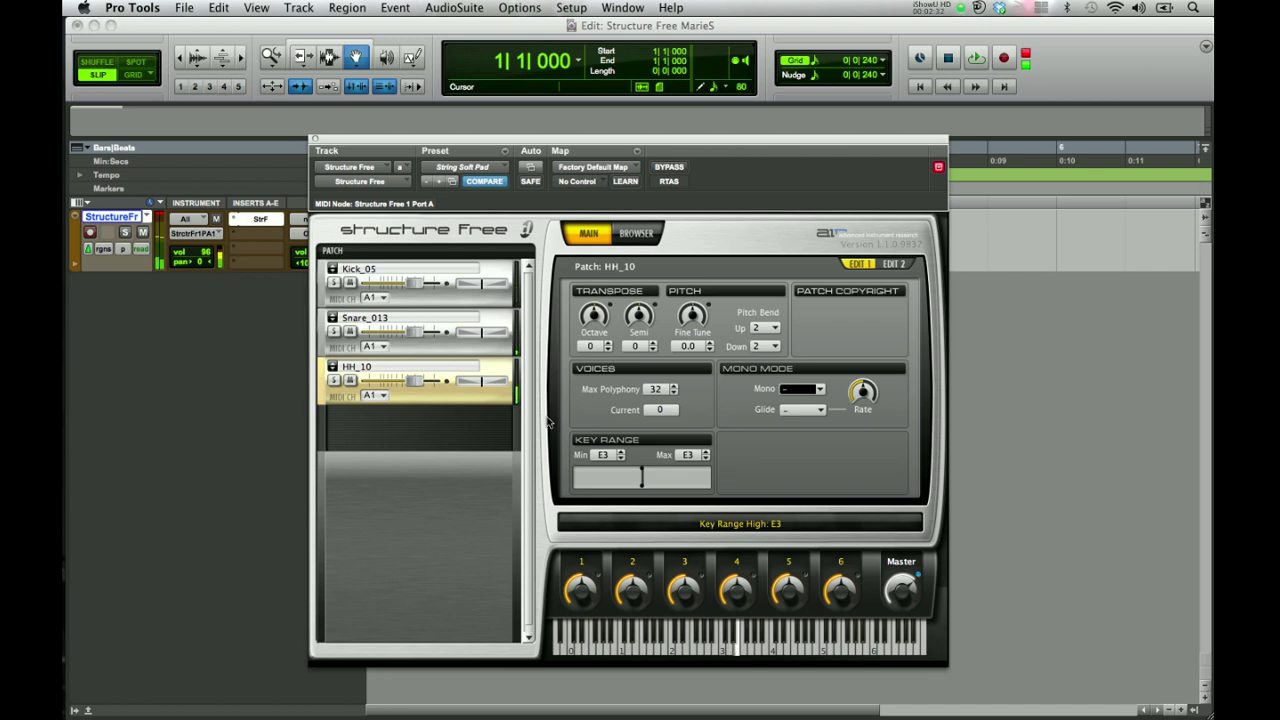
# Try raising the amp envelope release on the Snare_013 and Kick_05 patches.
pyautogui.click(448, 302)
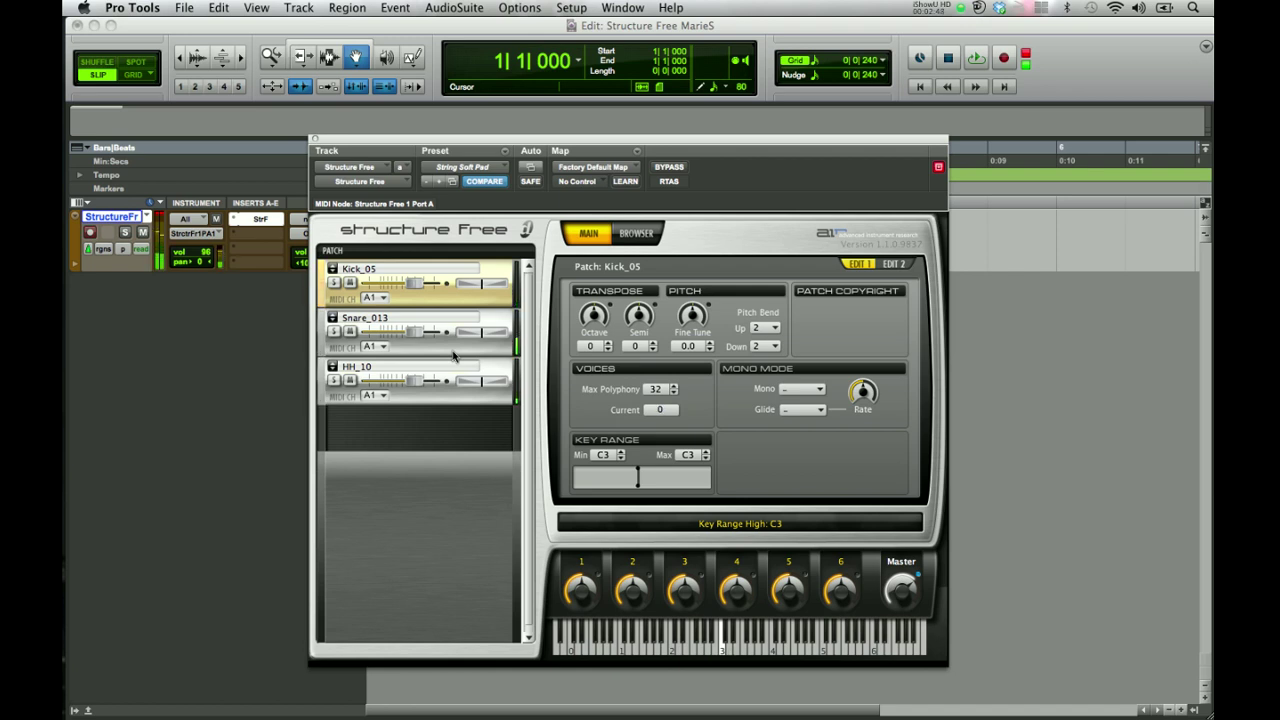
pyautogui.click(453, 351)
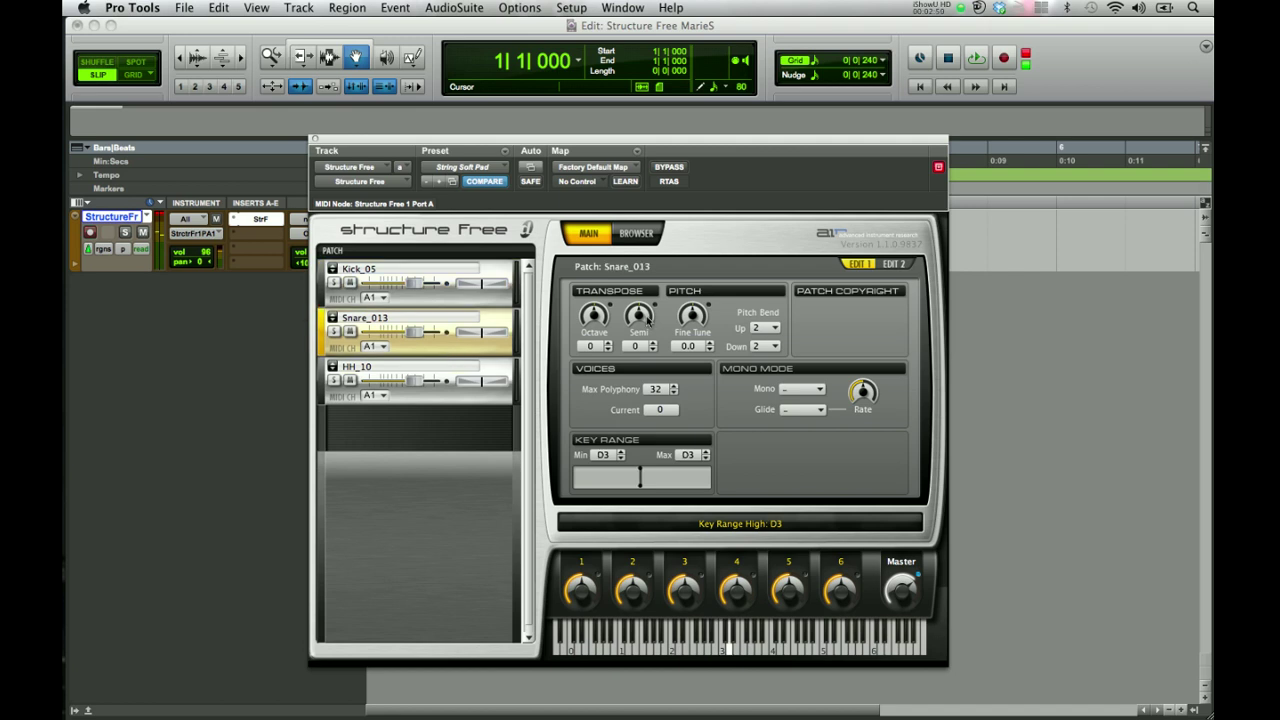
pyautogui.click(893, 264)
pyautogui.moveTo(879, 445); pyautogui.dragTo(873, 397)
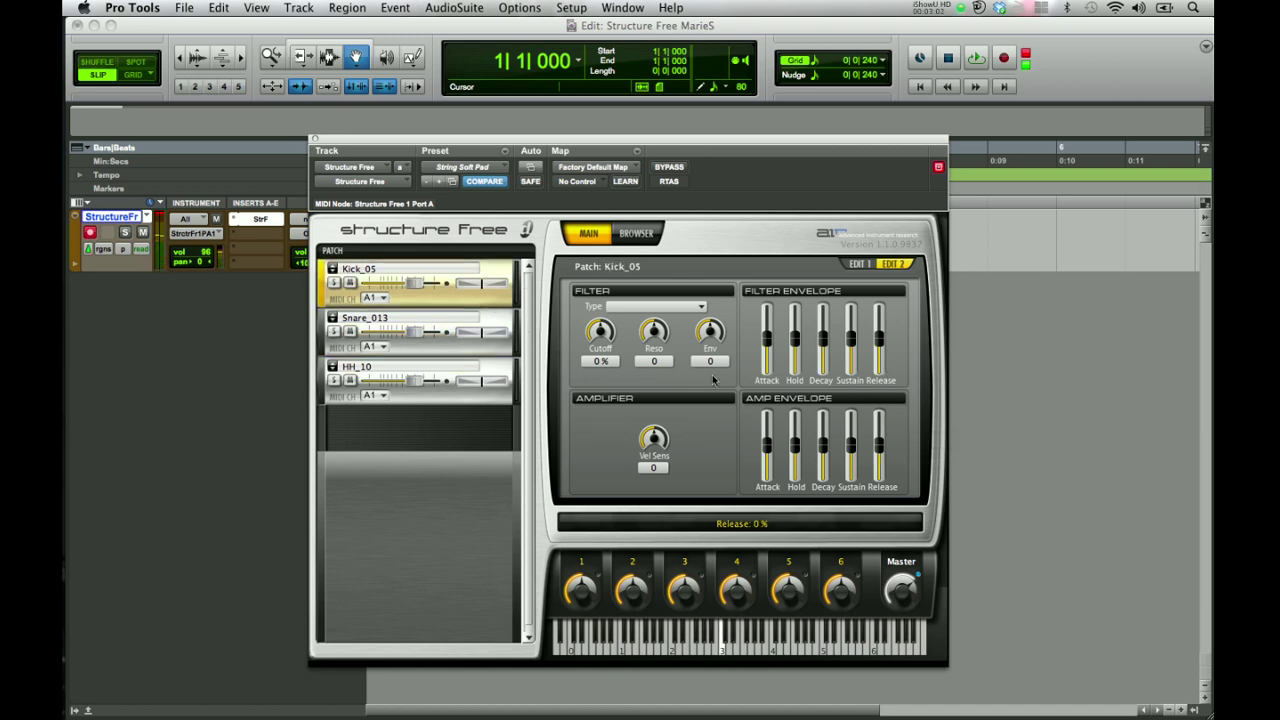
pyautogui.moveTo(880, 445)
pyautogui.mouseDown()
pyautogui.moveTo(879, 420)
pyautogui.moveTo(880, 480)
pyautogui.moveTo(880, 428)
pyautogui.mouseUp()
# Raise the HH_10 patch's amp envelope release to +43 % and apply an LP12 filter with the cutoff at -19 %.
pyautogui.click(502, 395)
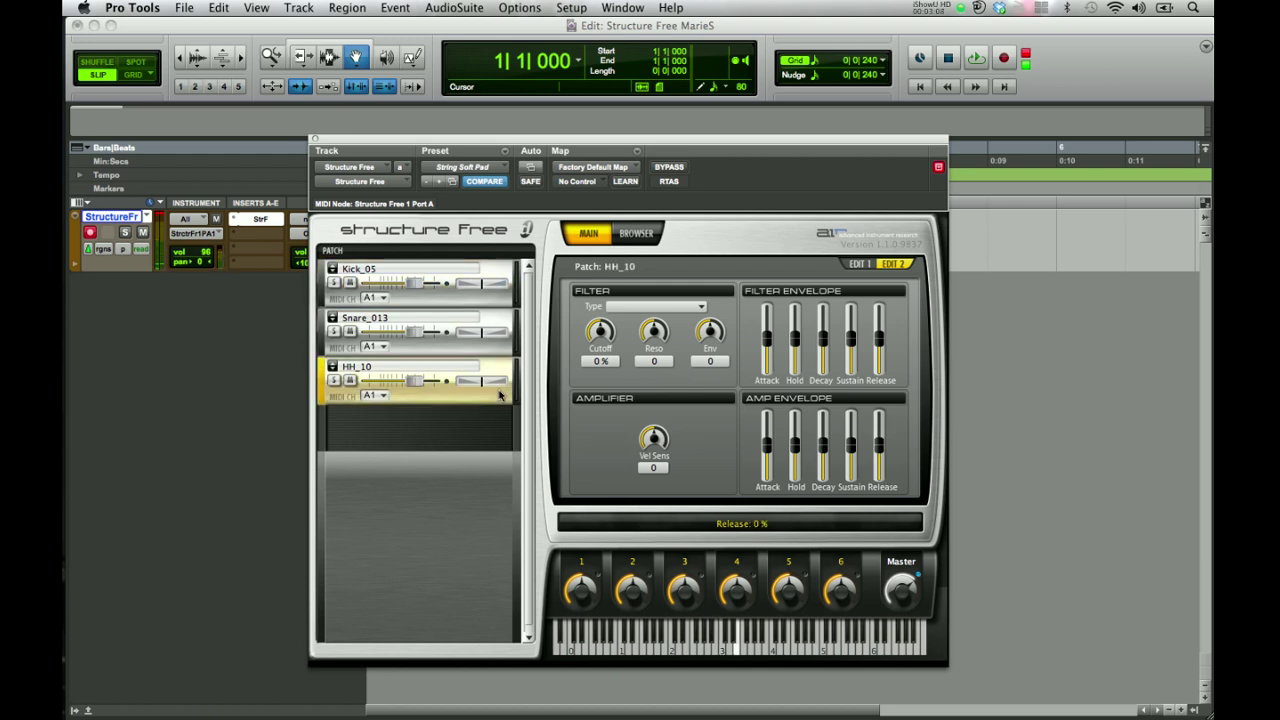
pyautogui.moveTo(880, 462); pyautogui.dragTo(880, 432)
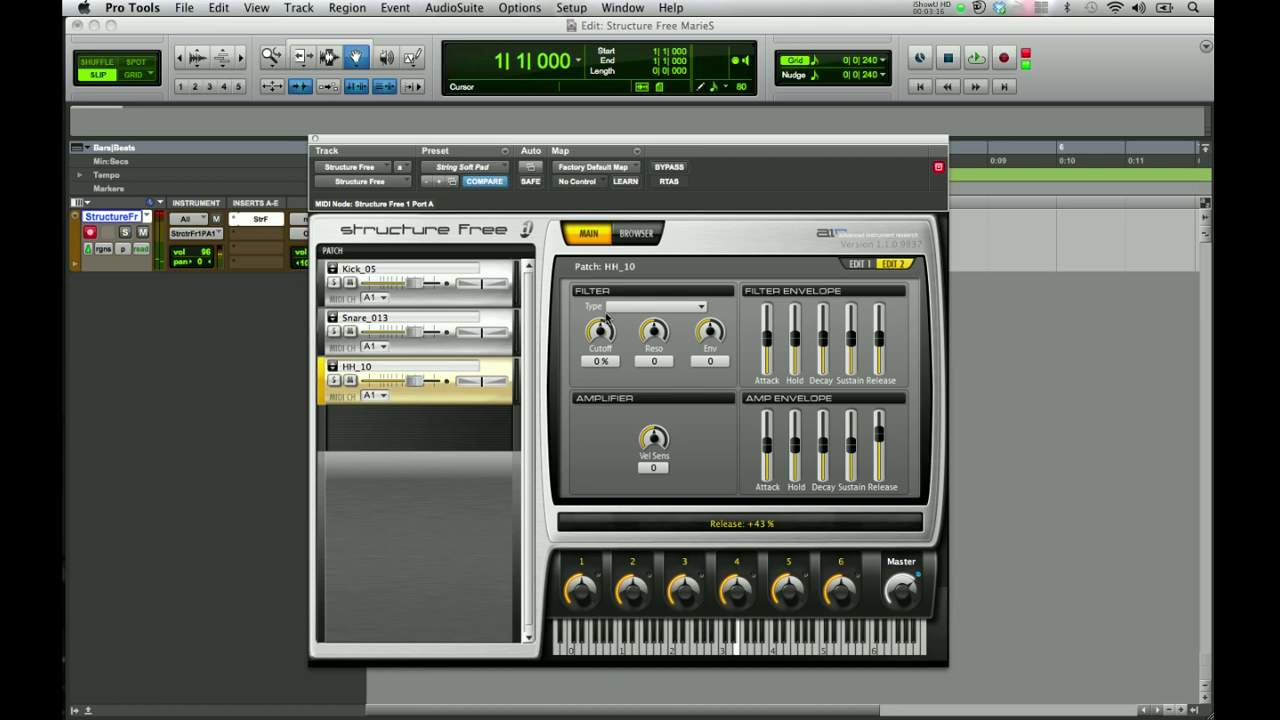
pyautogui.click(636, 308)
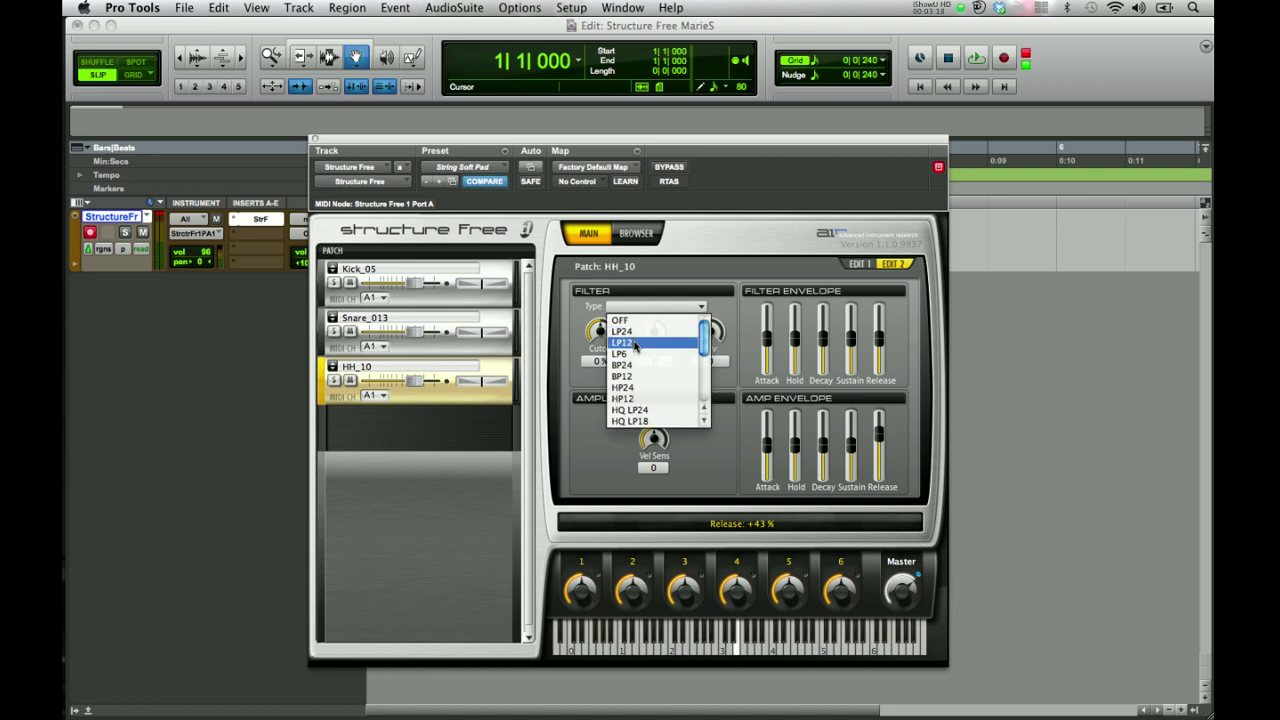
pyautogui.click(634, 344)
pyautogui.moveTo(609, 340); pyautogui.dragTo(609, 348)
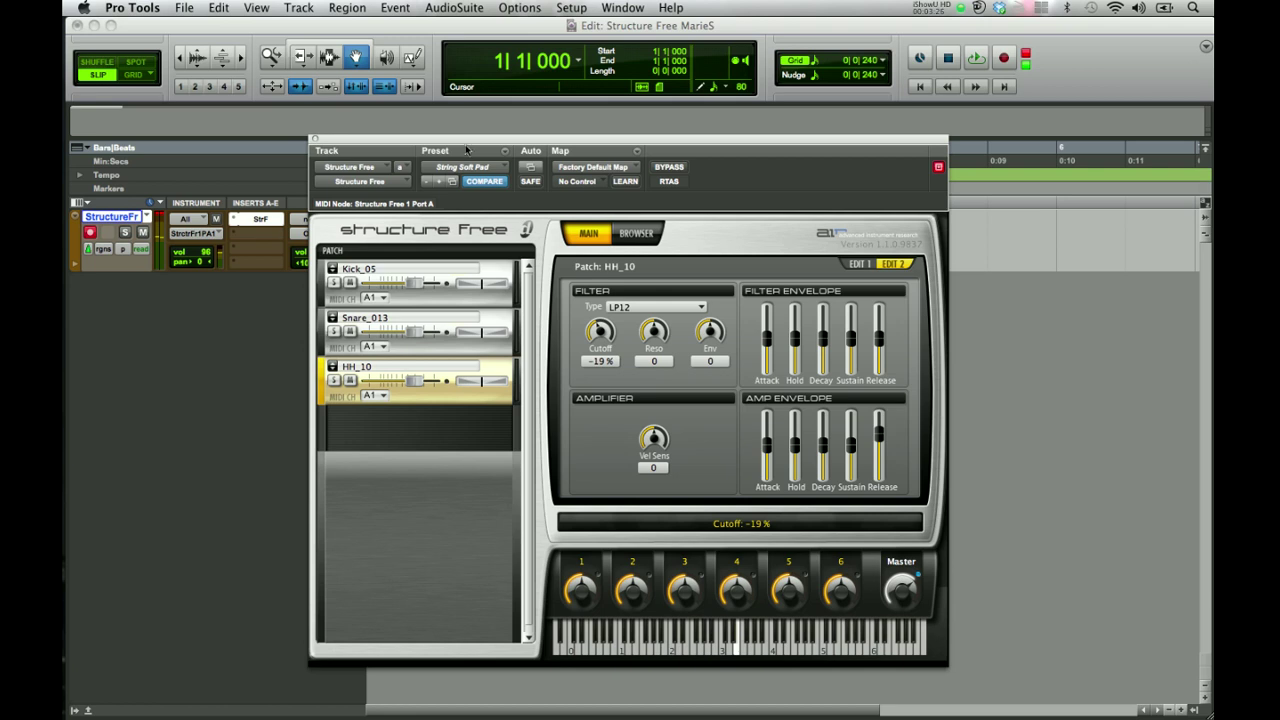
# Save the drum kit's current plug-in settings as a new preset named Drum kit sample.
pyautogui.moveTo(465, 144); pyautogui.dragTo(741, 155)
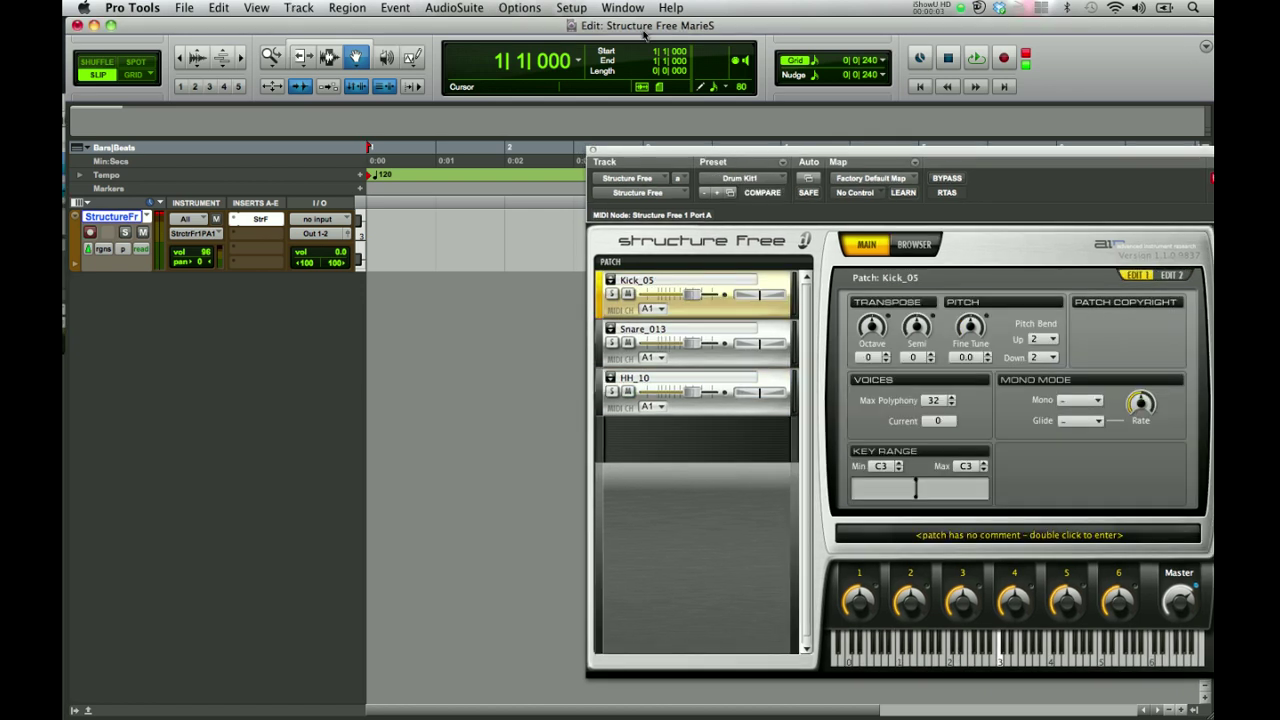
pyautogui.click(785, 164)
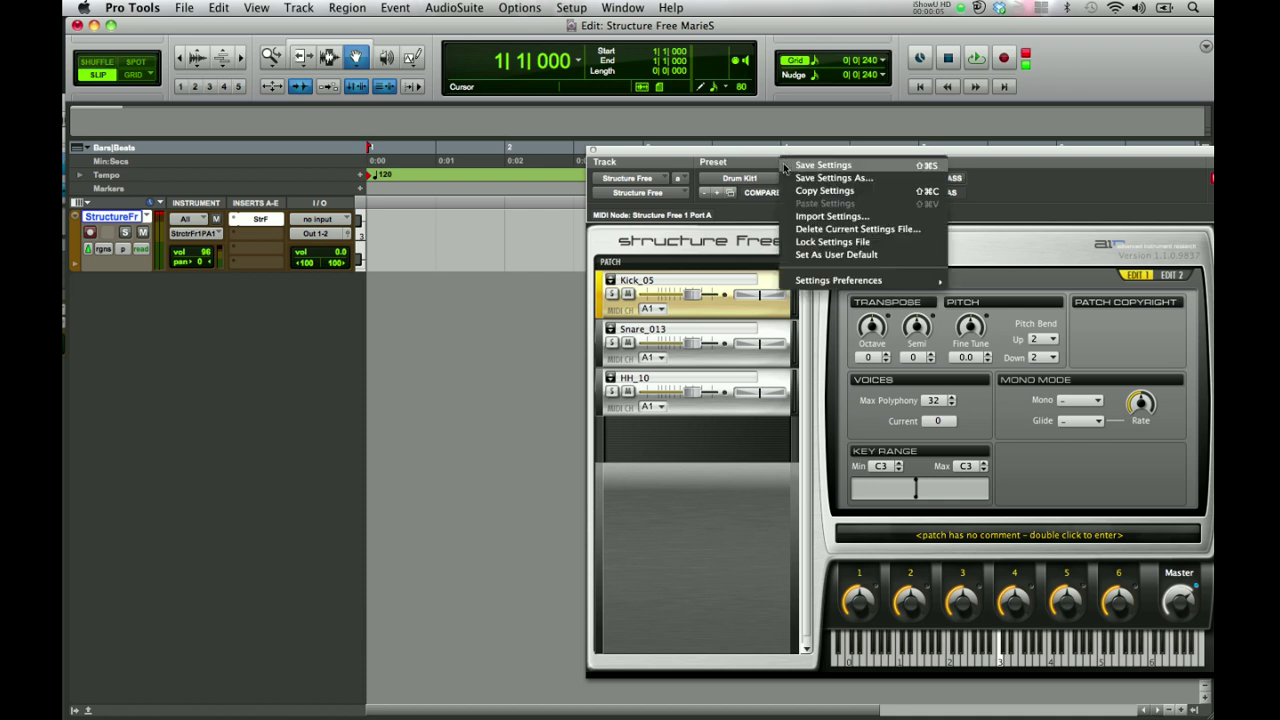
pyautogui.click(834, 178)
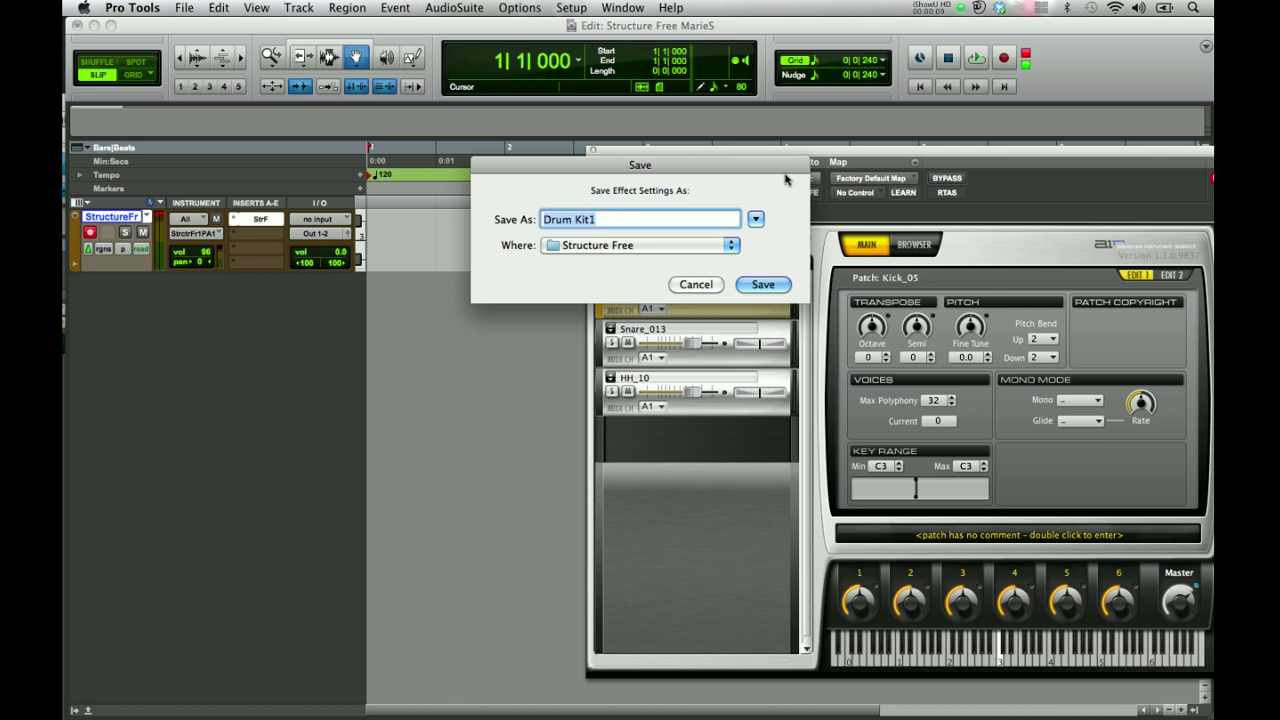
pyautogui.press('BackSpace')
pyautogui.write('Dd')
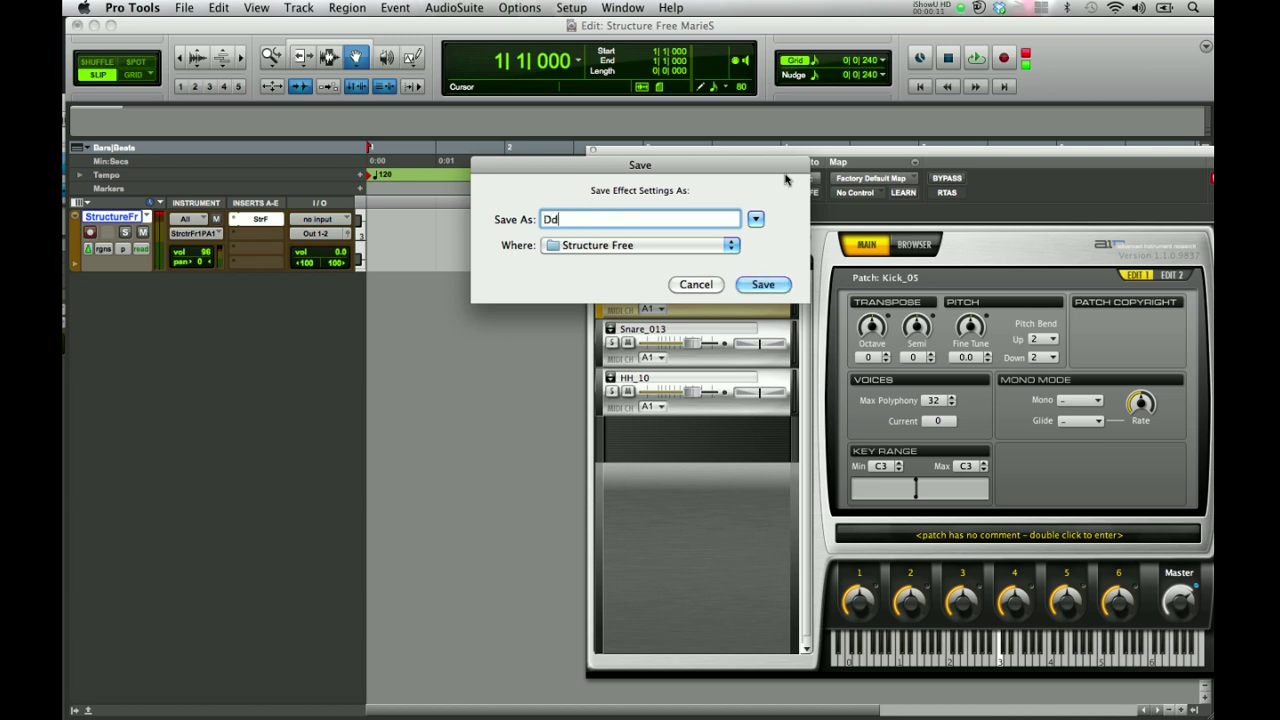
pyautogui.press('BackSpace')
pyautogui.write('rum kit sample')
pyautogui.press('Return')
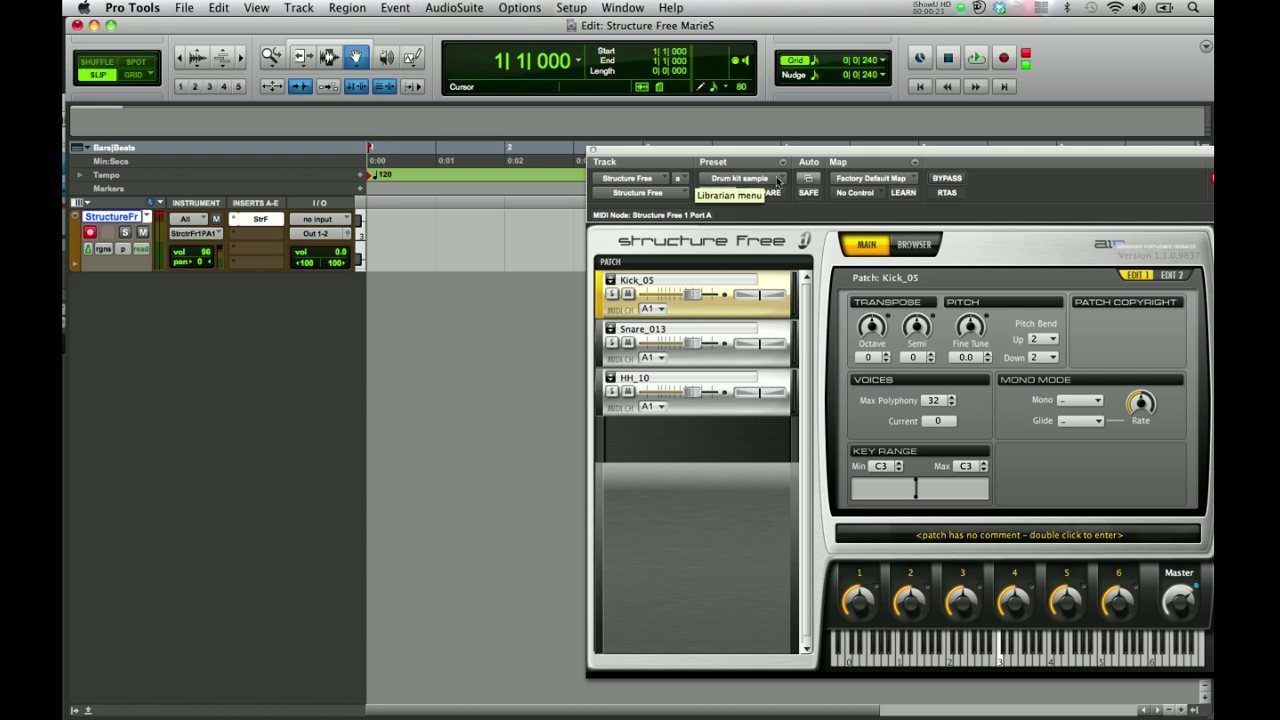
# Remove all drum patches from the patch list and load the saved String Soft Pad preset in their place.
pyautogui.rightClick(766, 310)
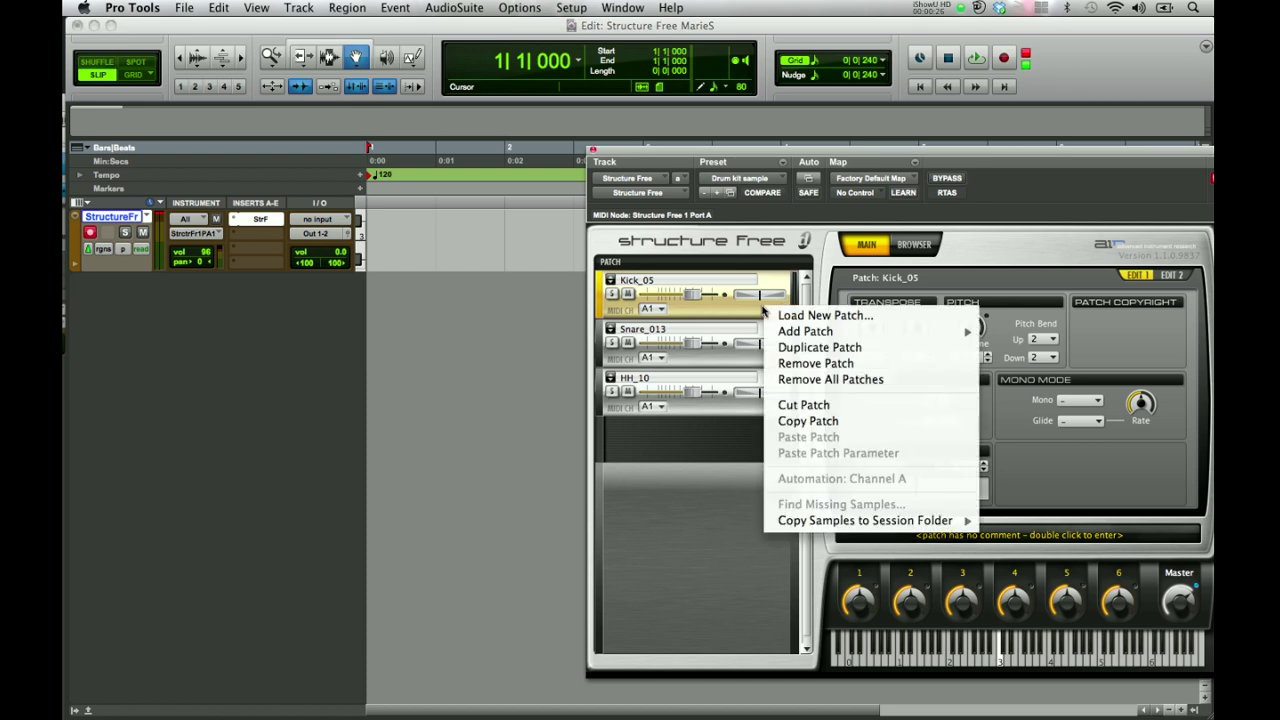
pyautogui.click(799, 380)
pyautogui.click(762, 404)
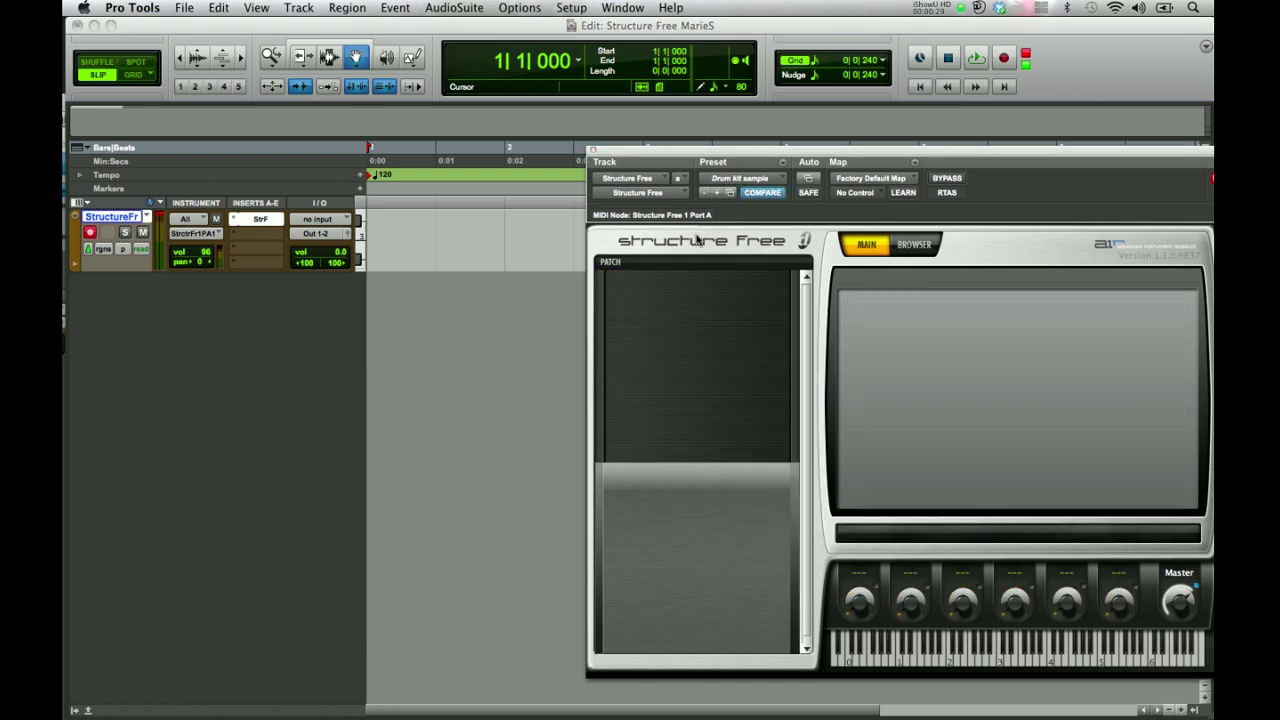
pyautogui.click(741, 180)
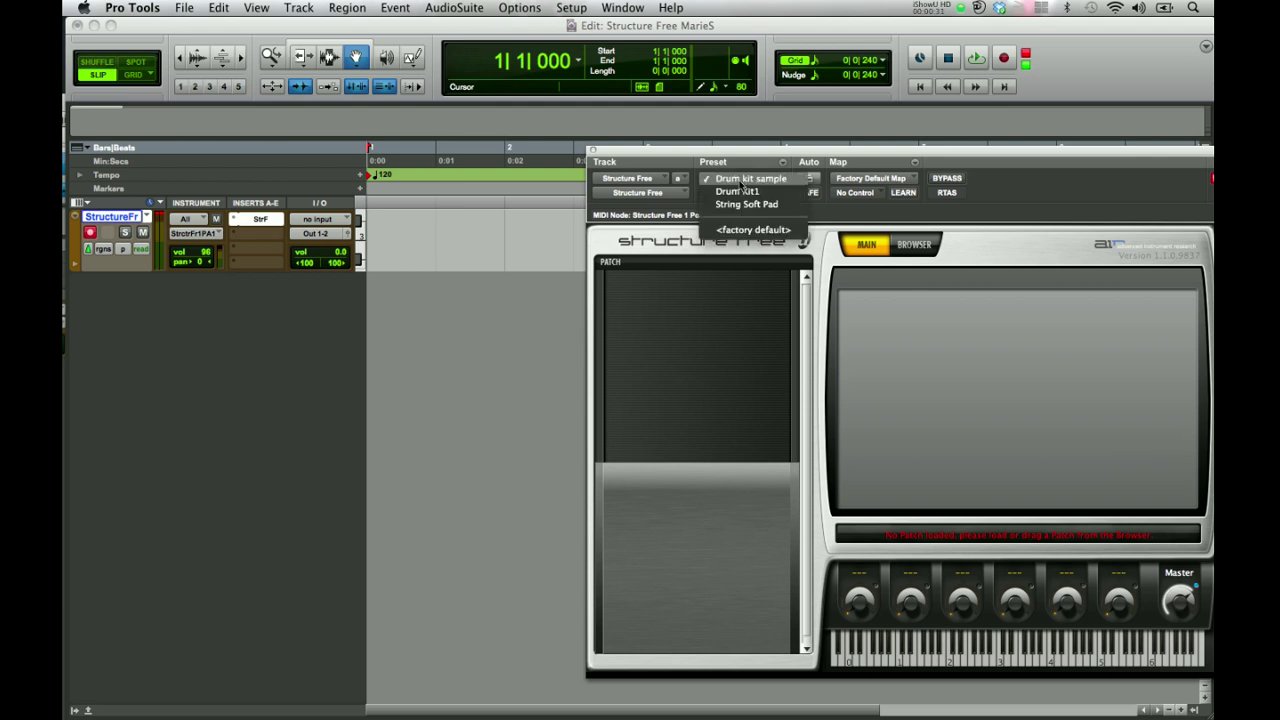
pyautogui.click(788, 205)
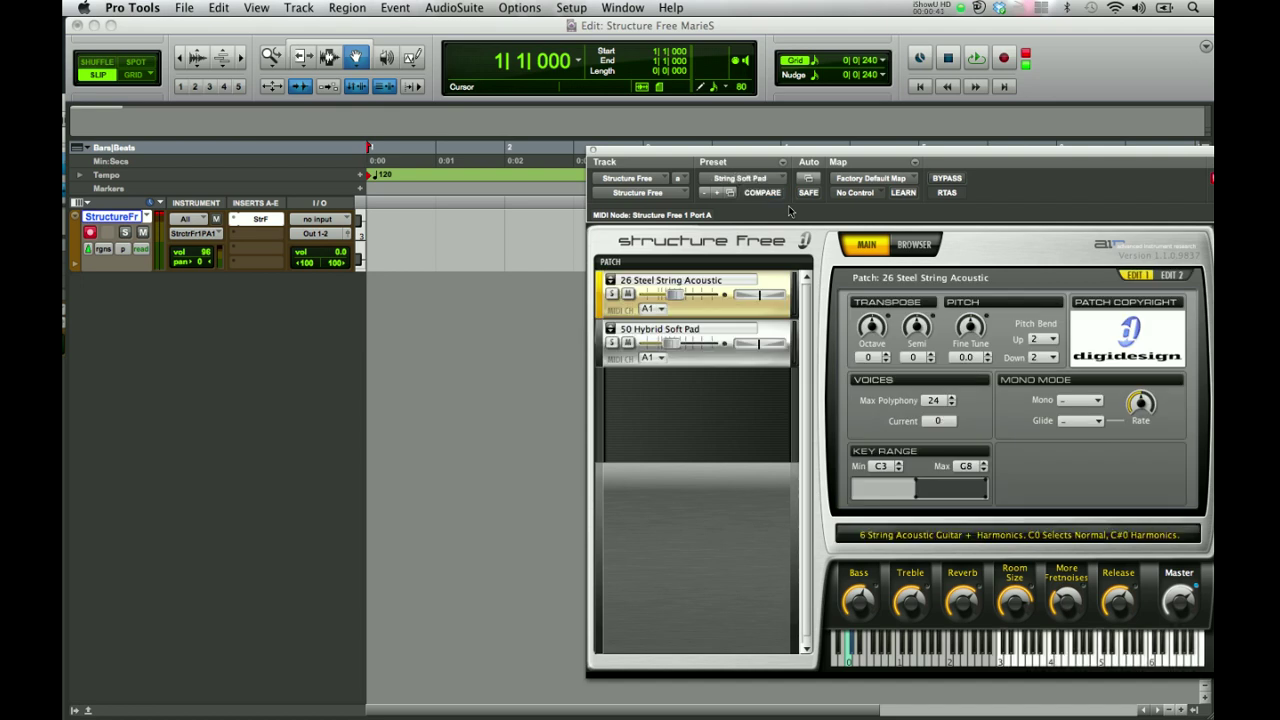
pyautogui.moveTo(853, 156); pyautogui.dragTo(628, 131)
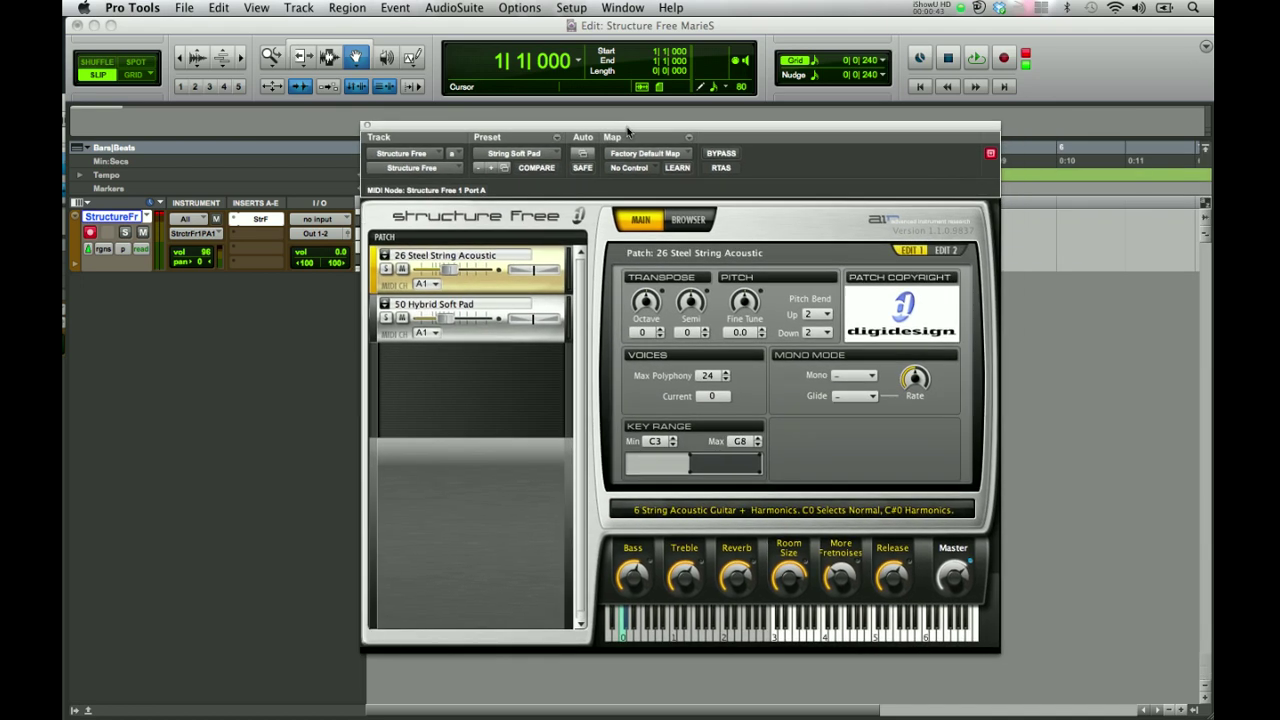